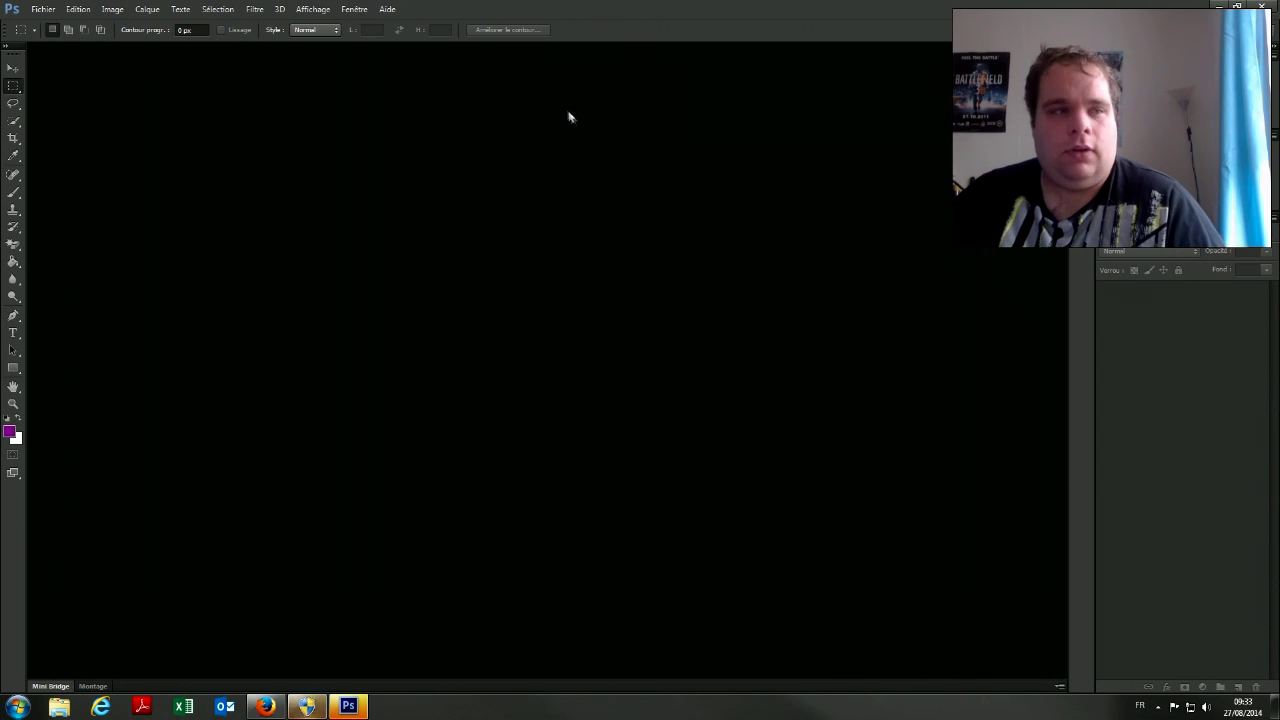
# Open overlay_tuto.png from the Debat N1 folder in Photoshop
pyautogui.click(43, 9)
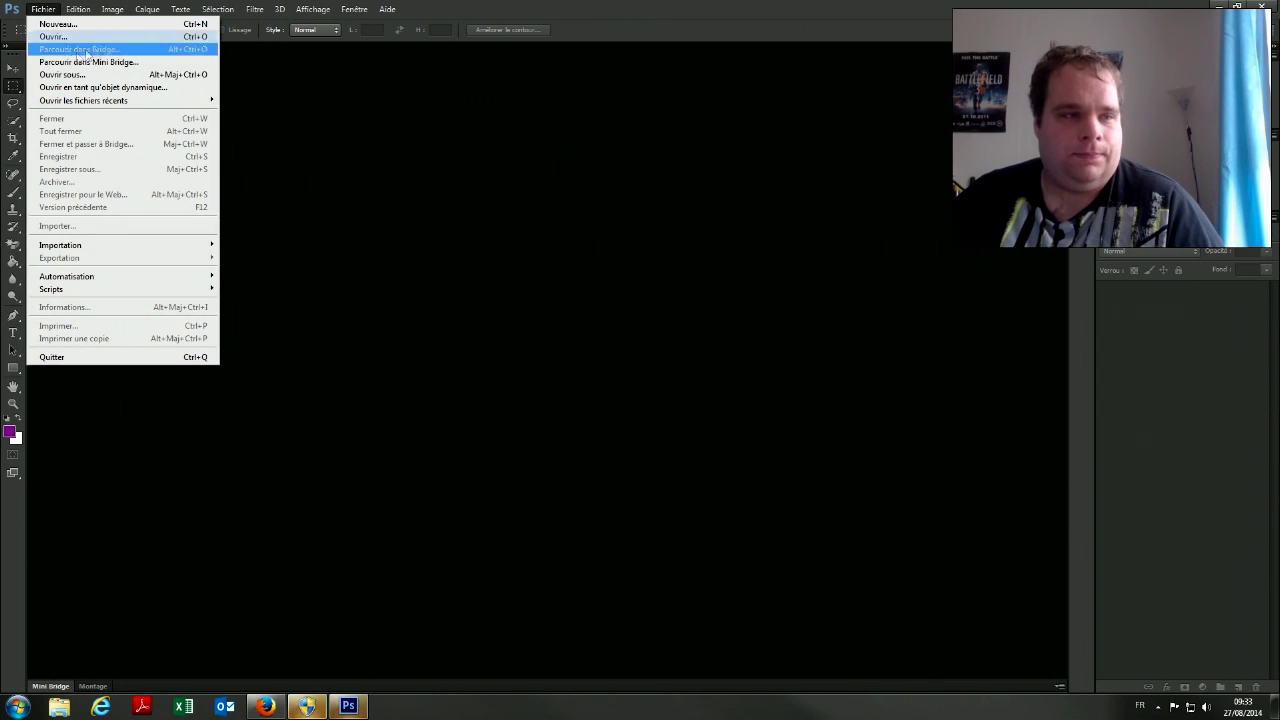
pyautogui.click(60, 36)
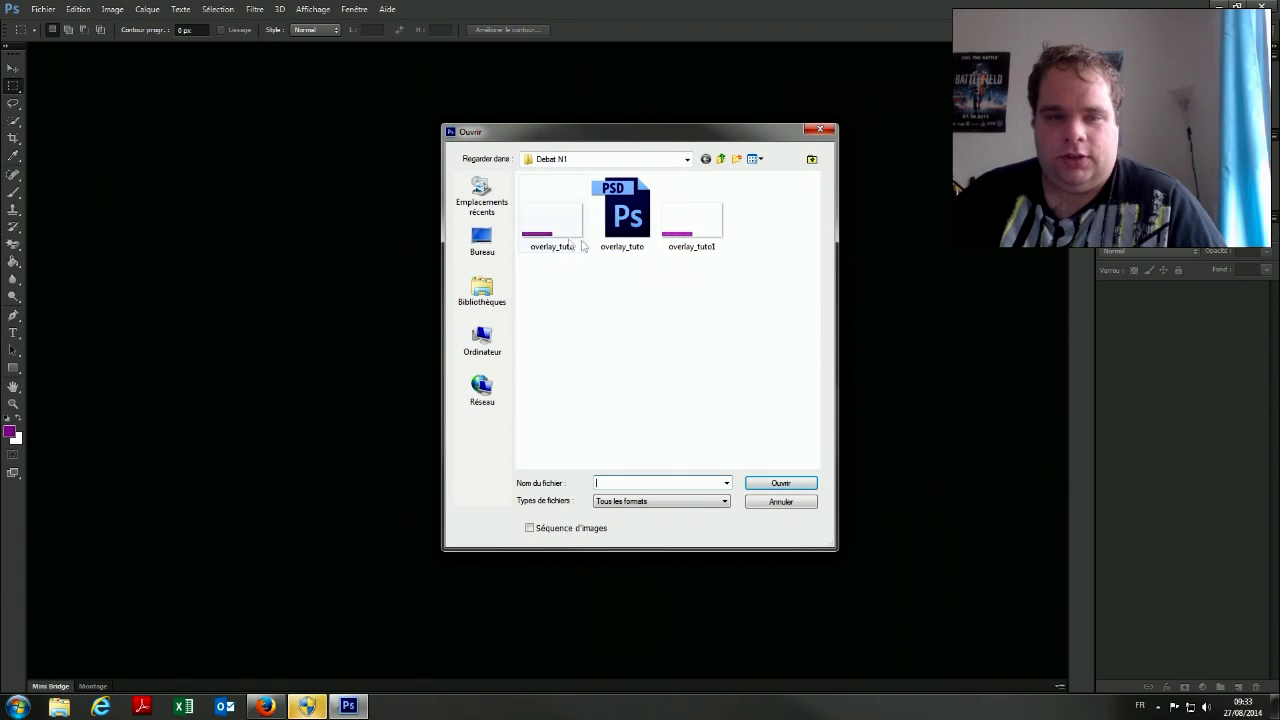
pyautogui.doubleClick(545, 224)
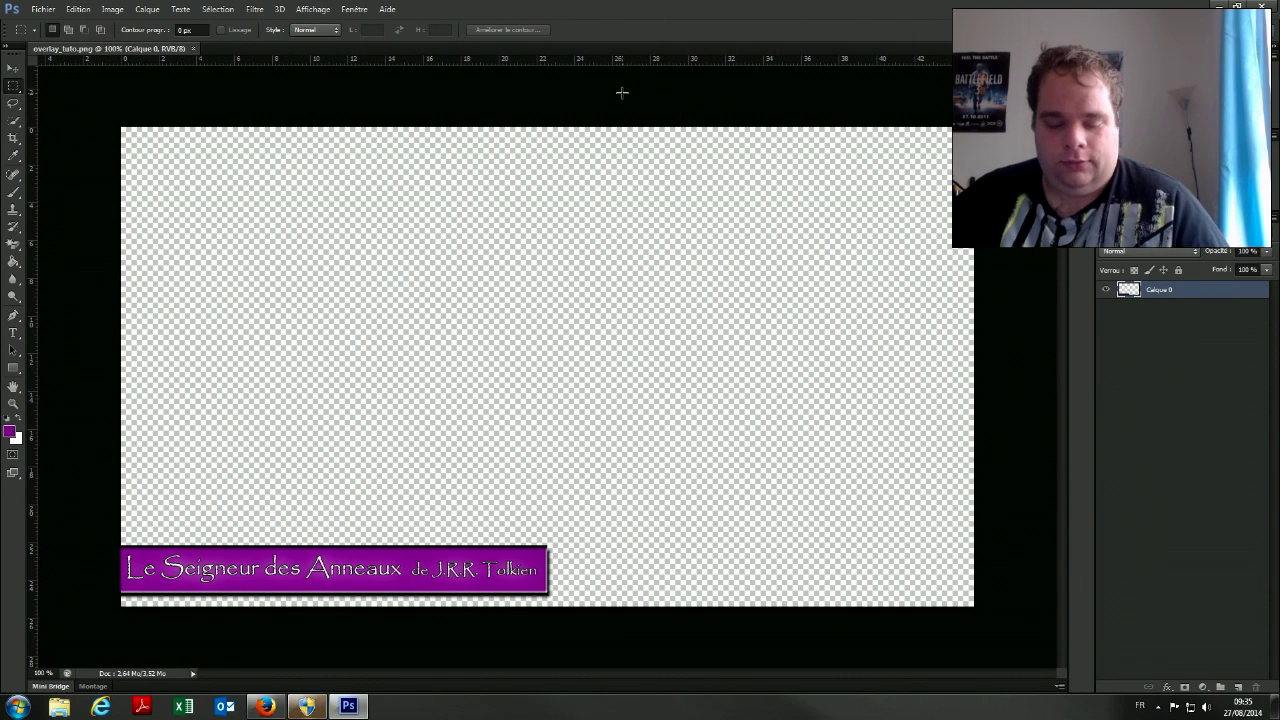
# Create a 1280×720 transparent document named overlay_tuto3, then close overlay_tuto.png
pyautogui.hotkey('ctrl', 'n')
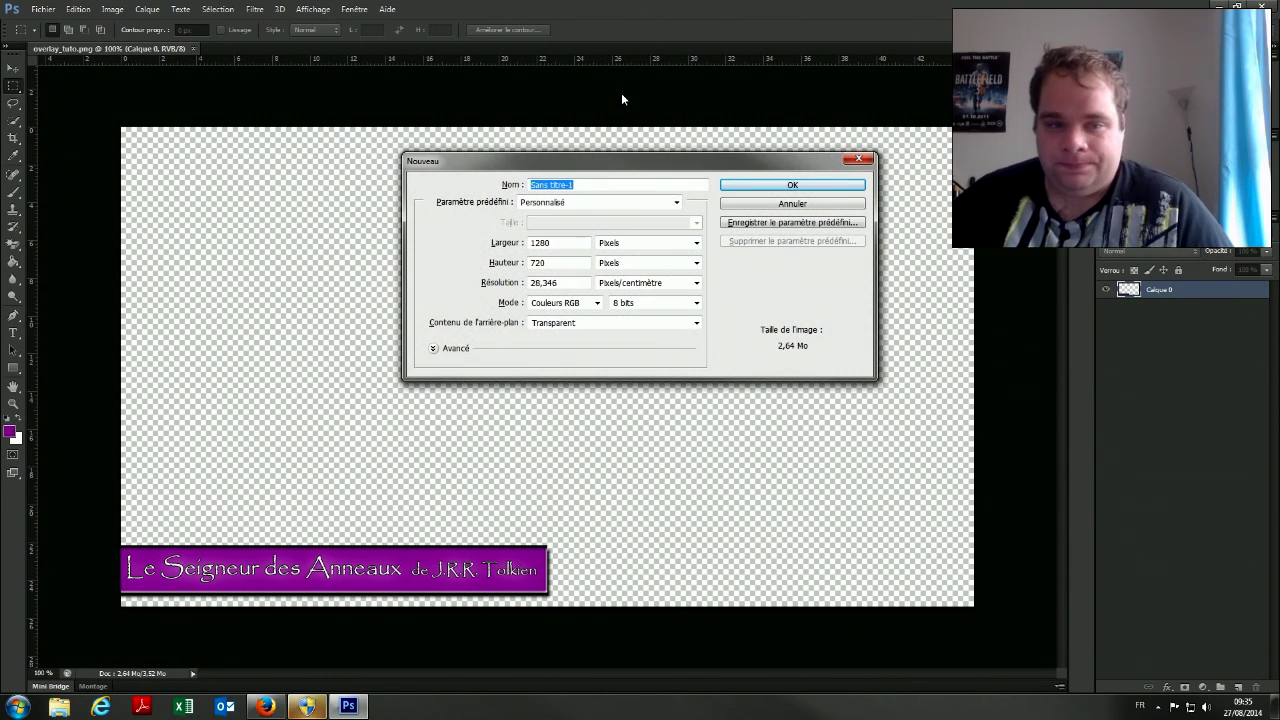
pyautogui.write('overlay_tuto3')
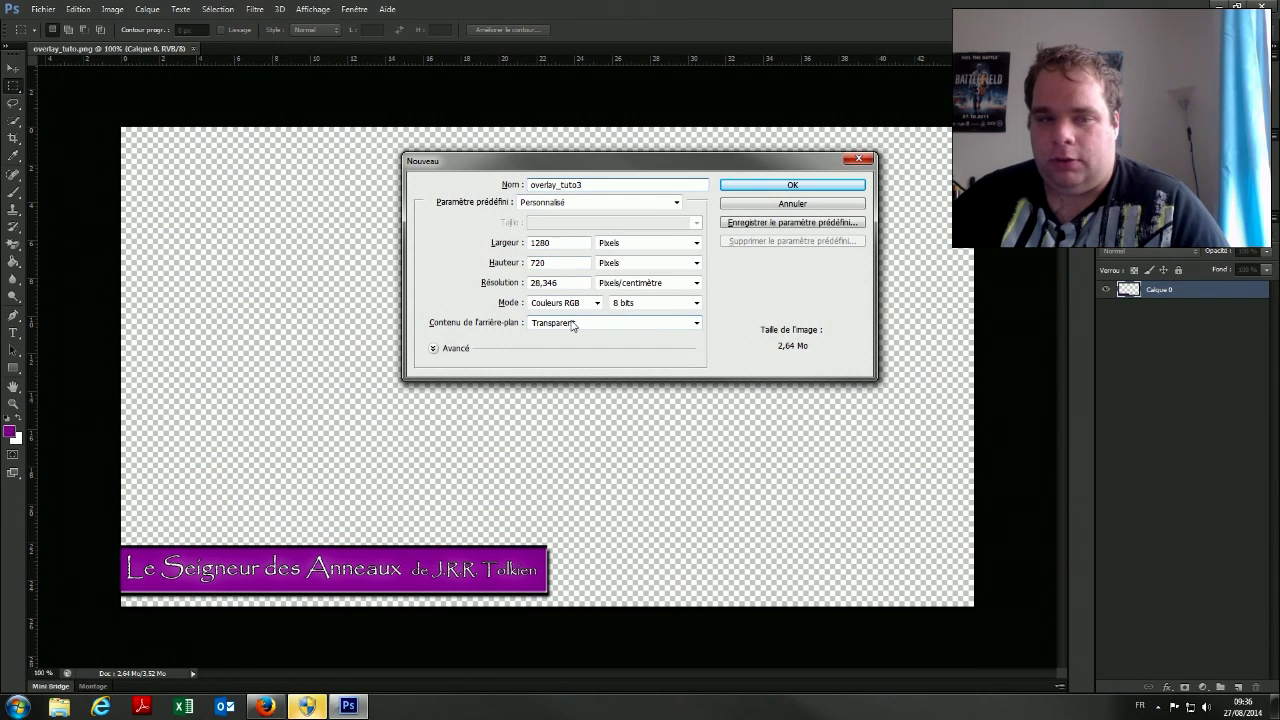
pyautogui.click(760, 185)
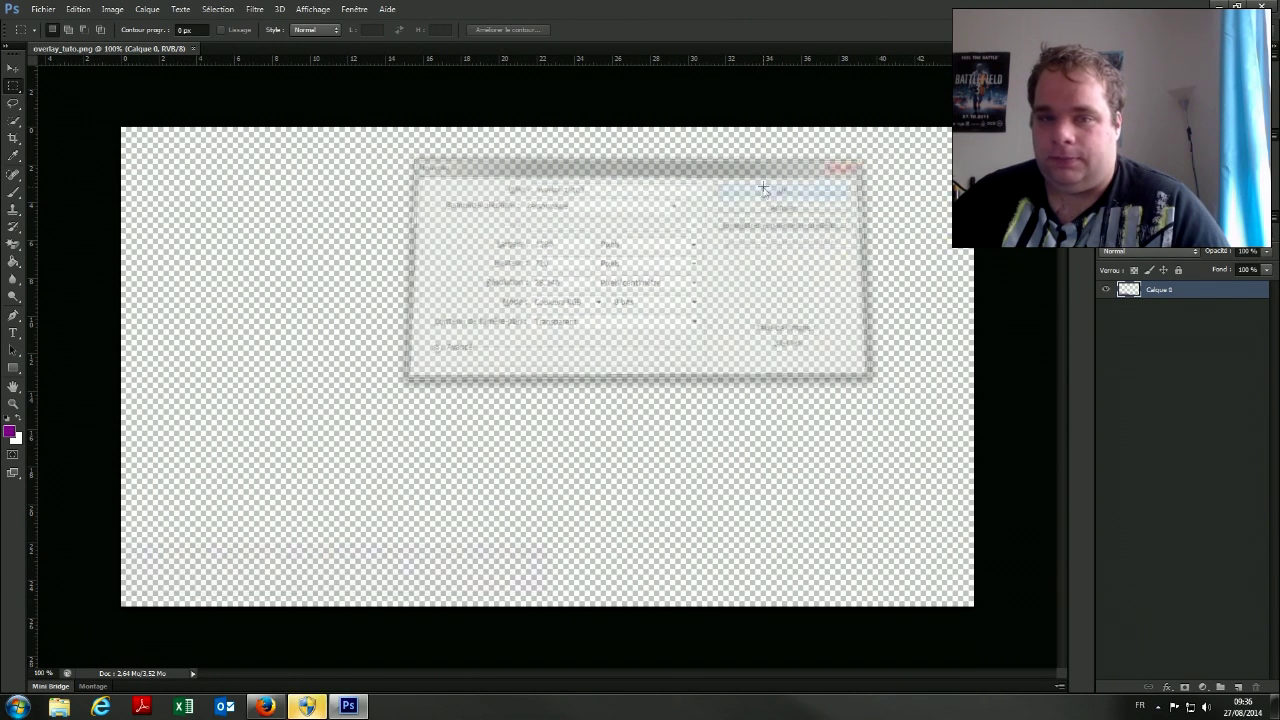
pyautogui.click(193, 48)
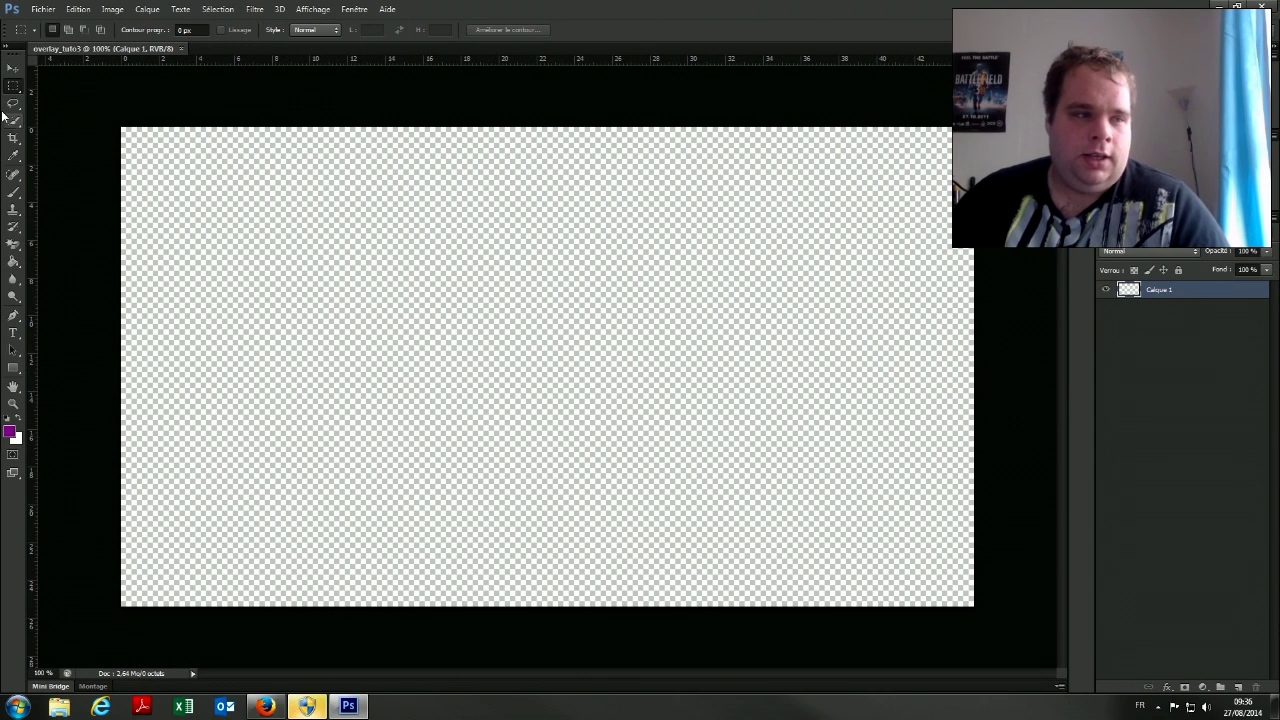
# Select the Lasso tool, leaving Calque 1's blend mode at Normal
pyautogui.click(12, 104)
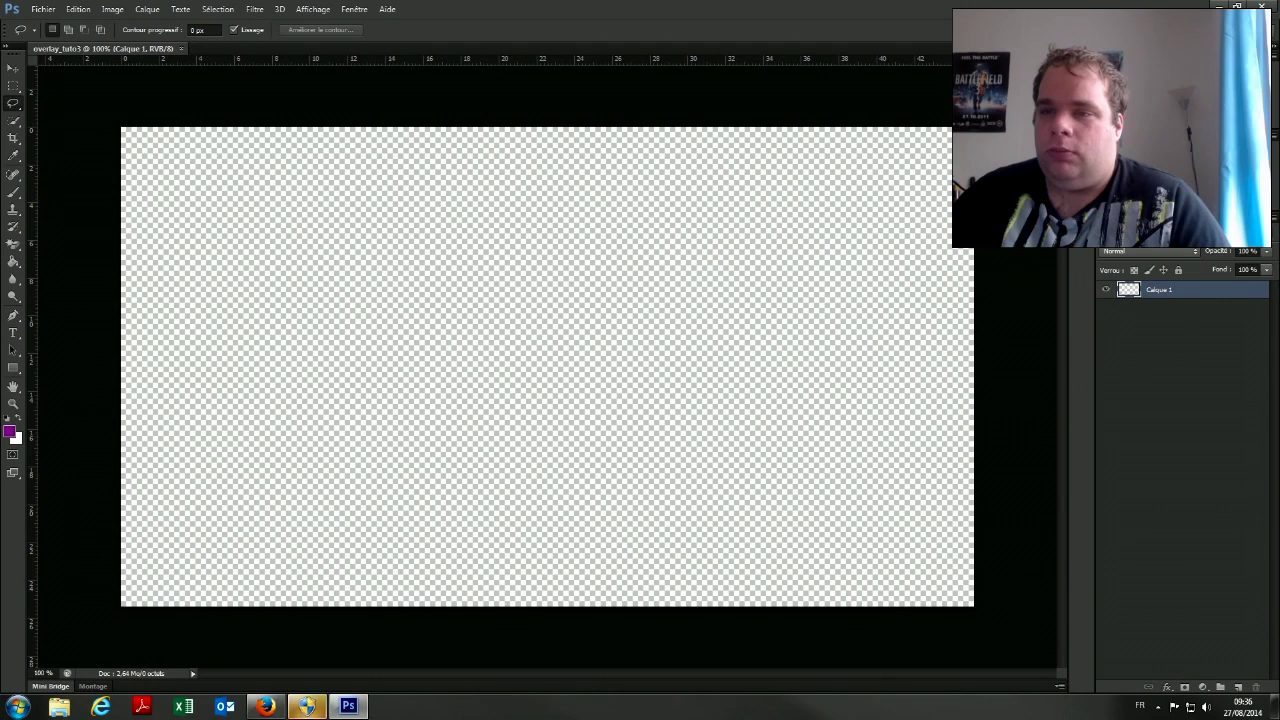
pyautogui.rightClick(1273, 60)
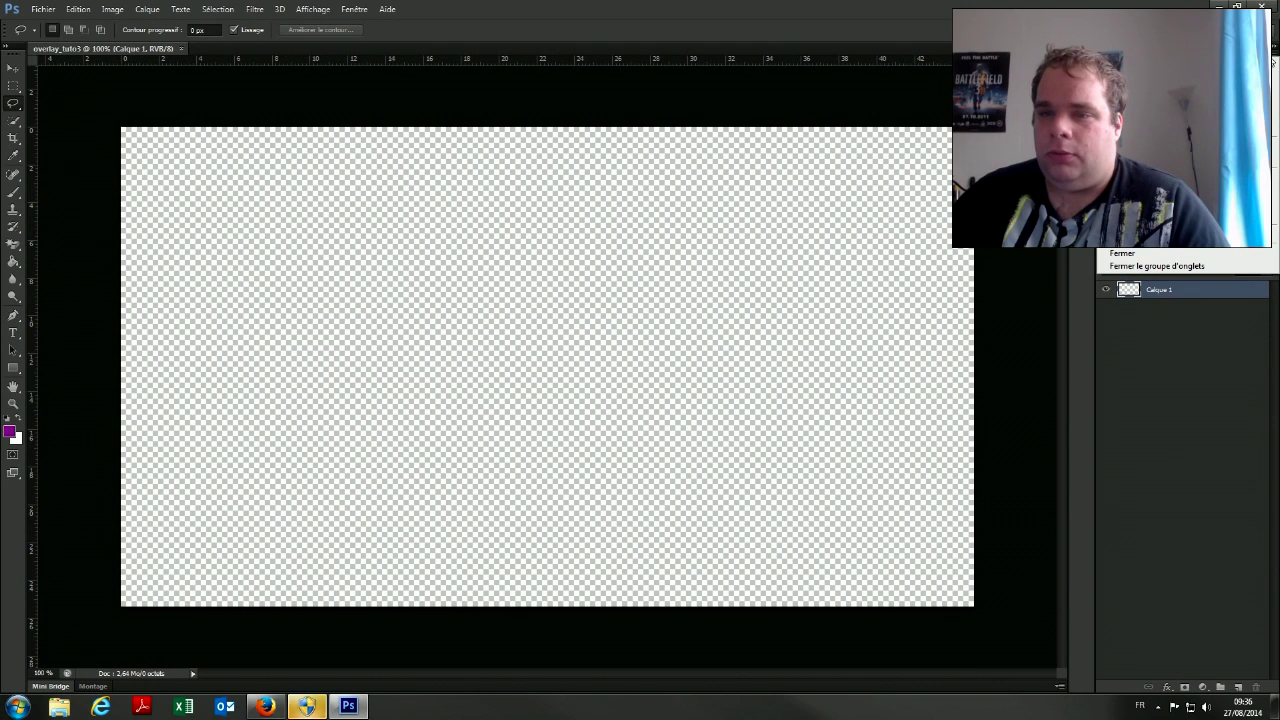
pyautogui.press('Escape')
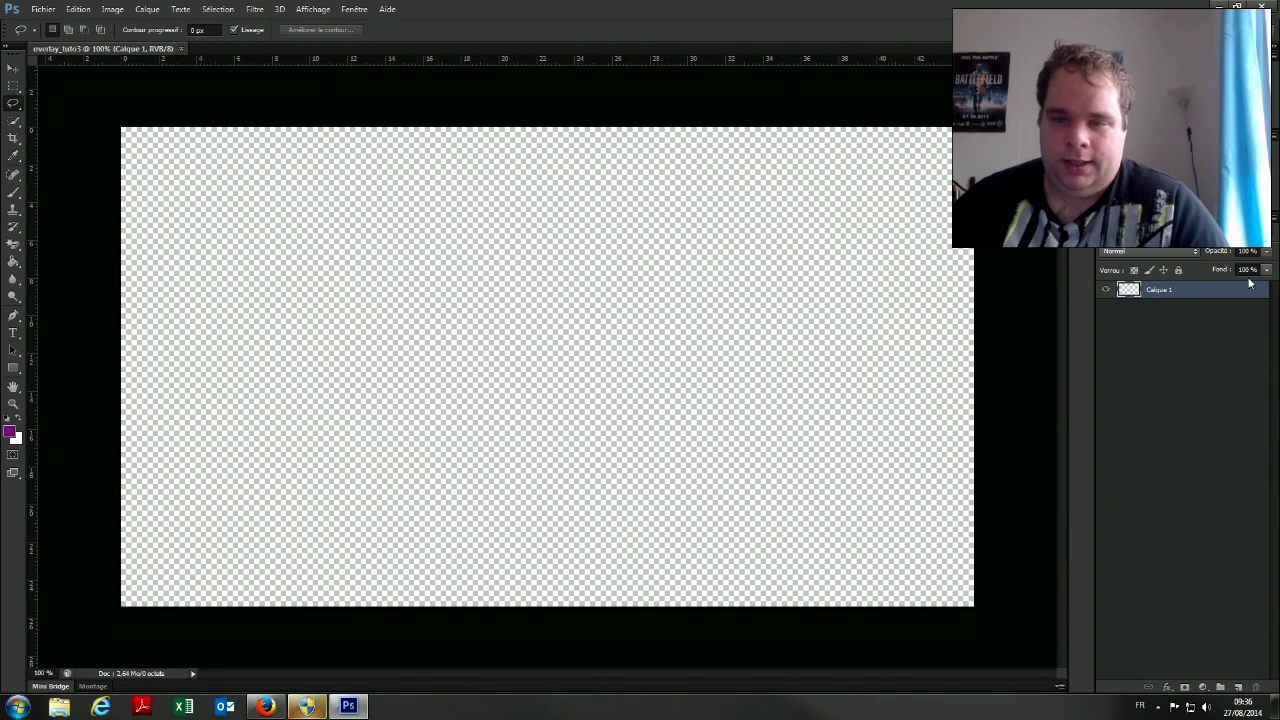
pyautogui.click(1131, 251)
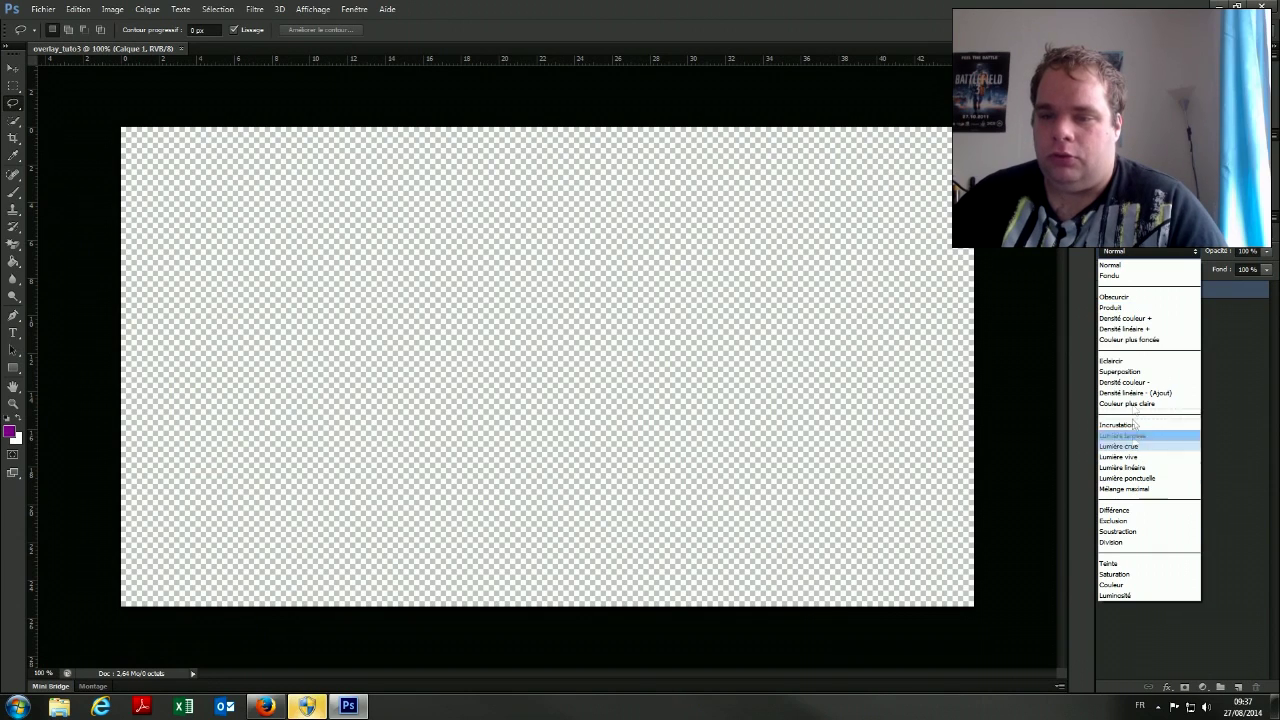
pyautogui.click(1249, 355)
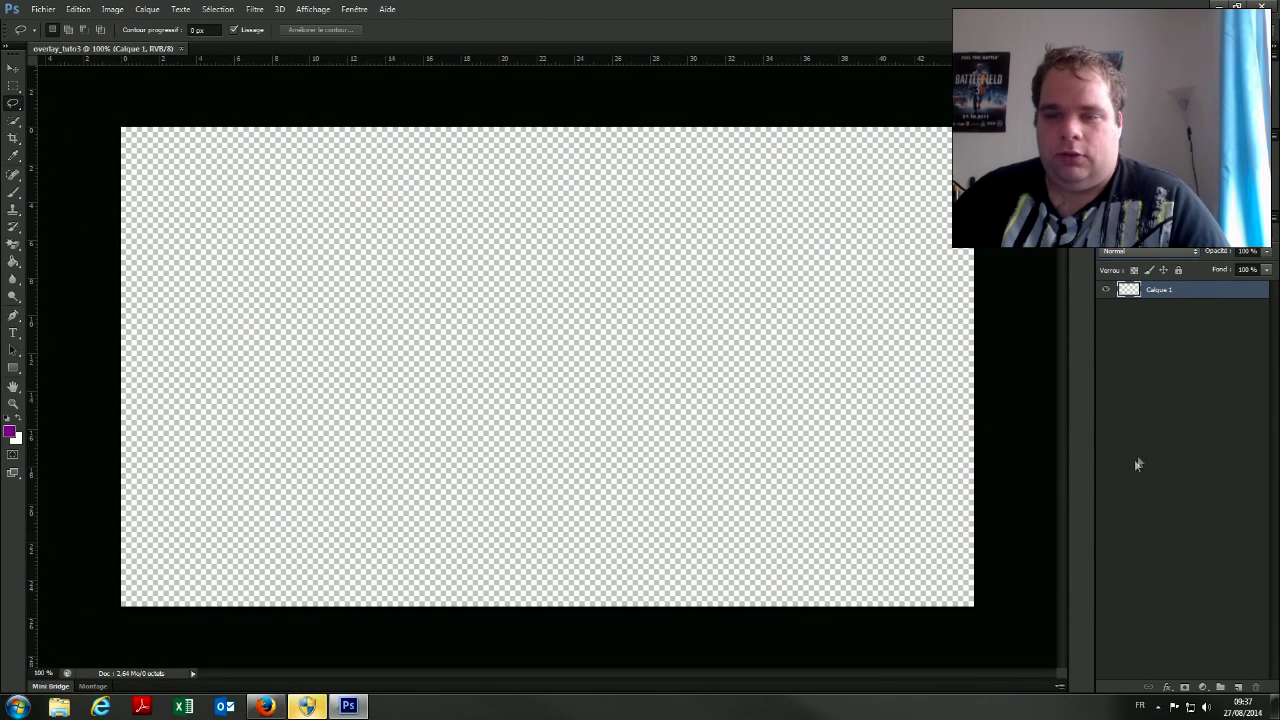
# Rename the Calque 1 layer to 'Transparent' and lock all its properties
pyautogui.doubleClick(1163, 290)
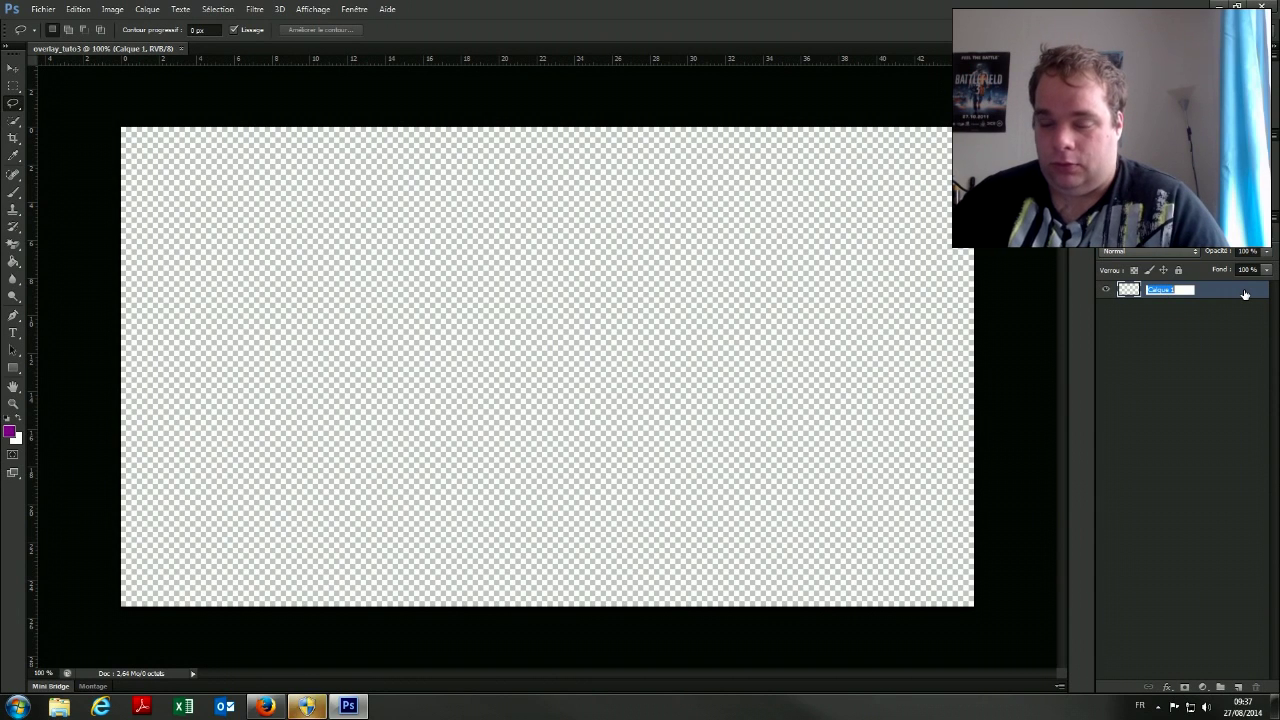
pyautogui.write('T')
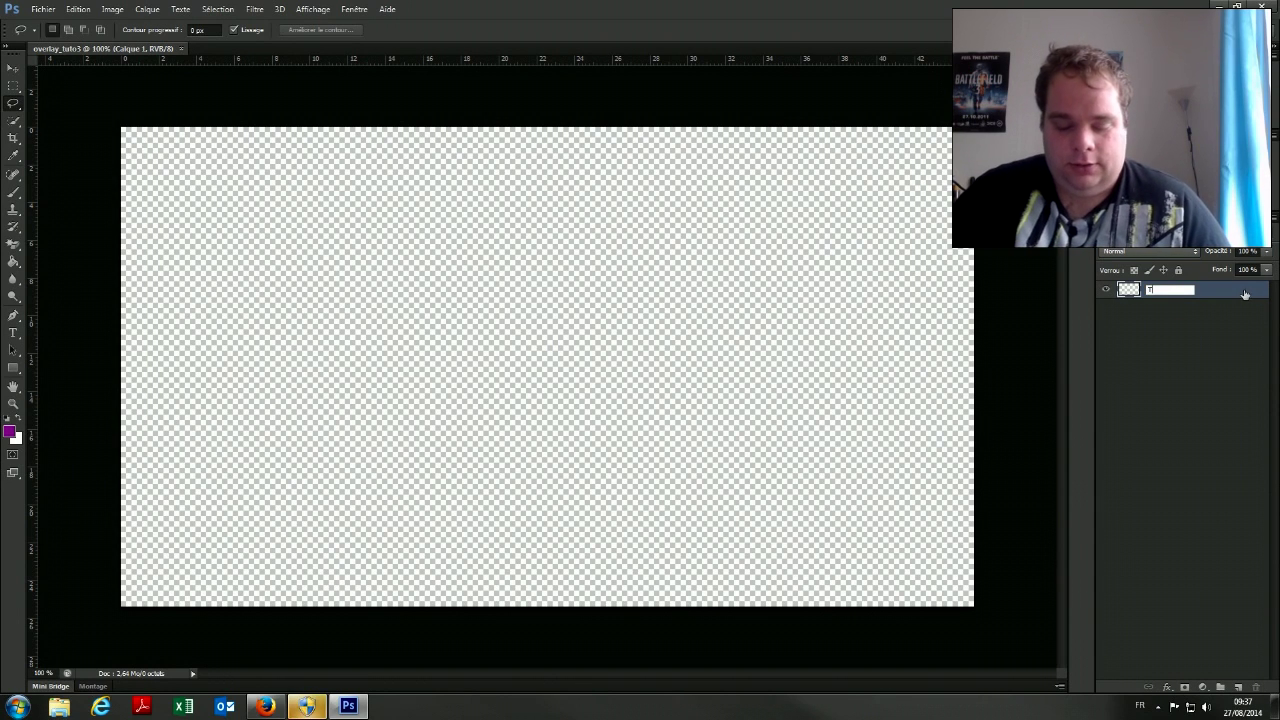
pyautogui.write('rans')
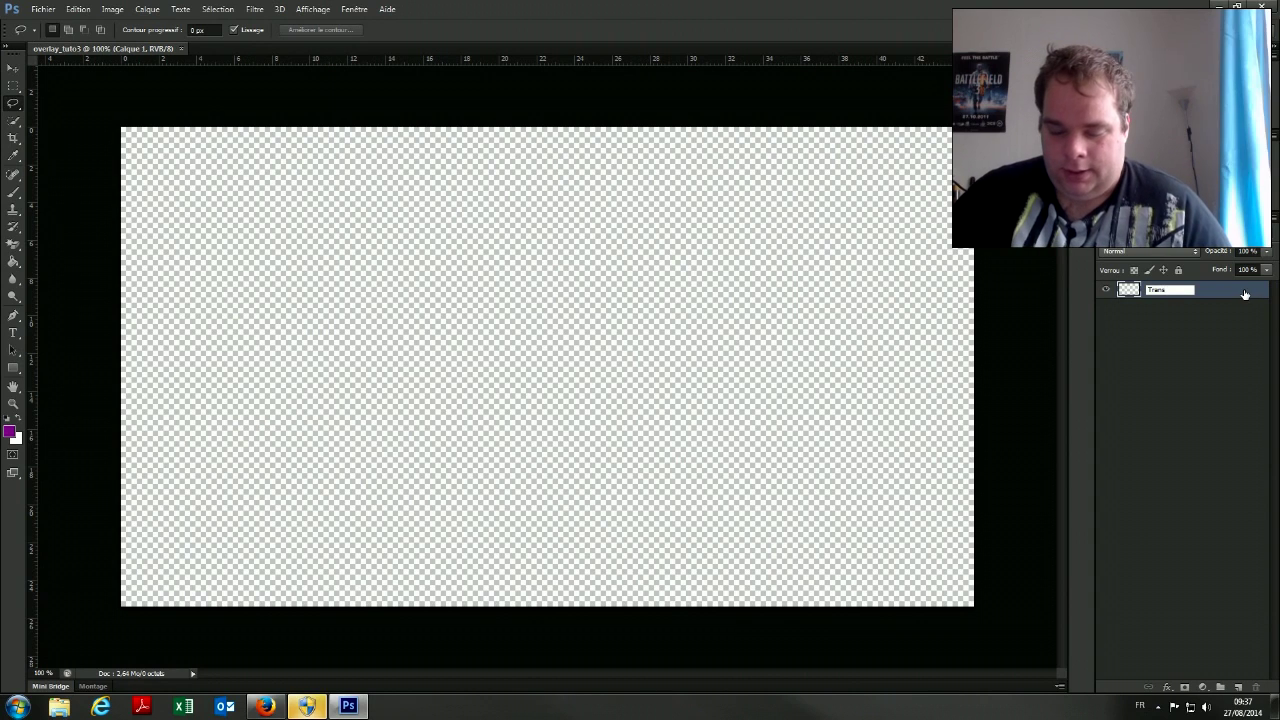
pyautogui.write('parent')
pyautogui.press('Return')
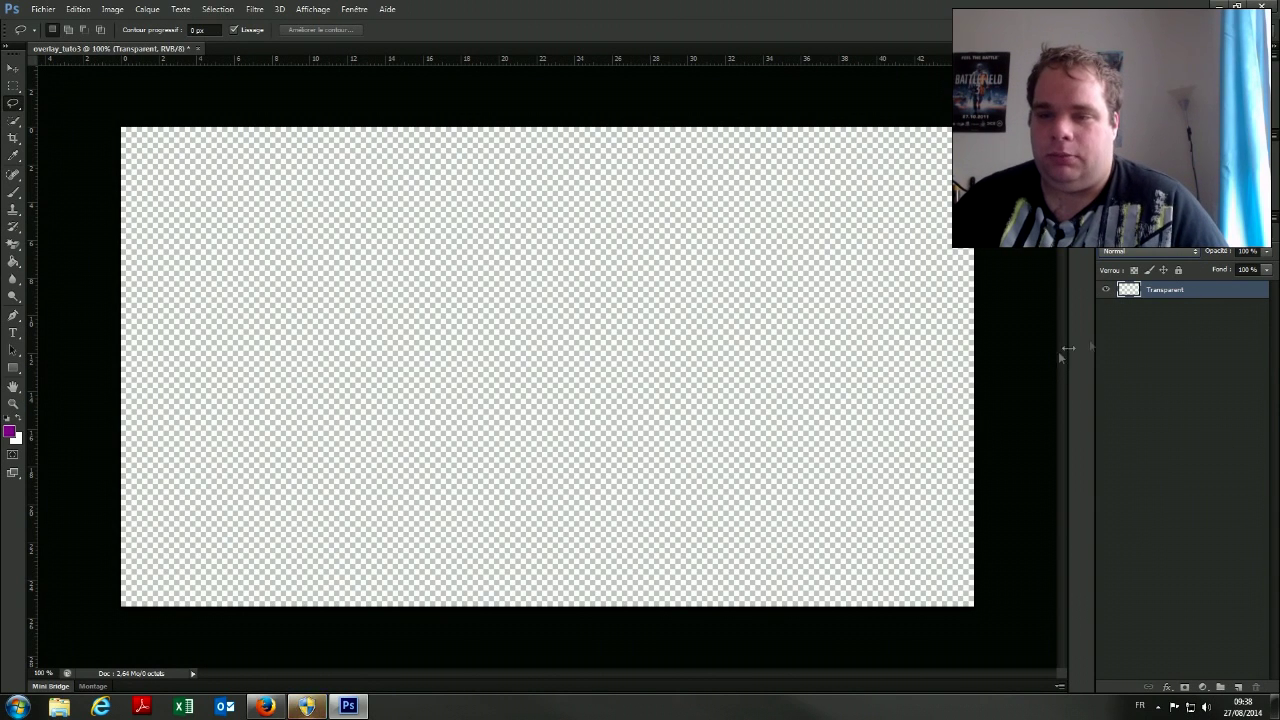
pyautogui.click(1178, 270)
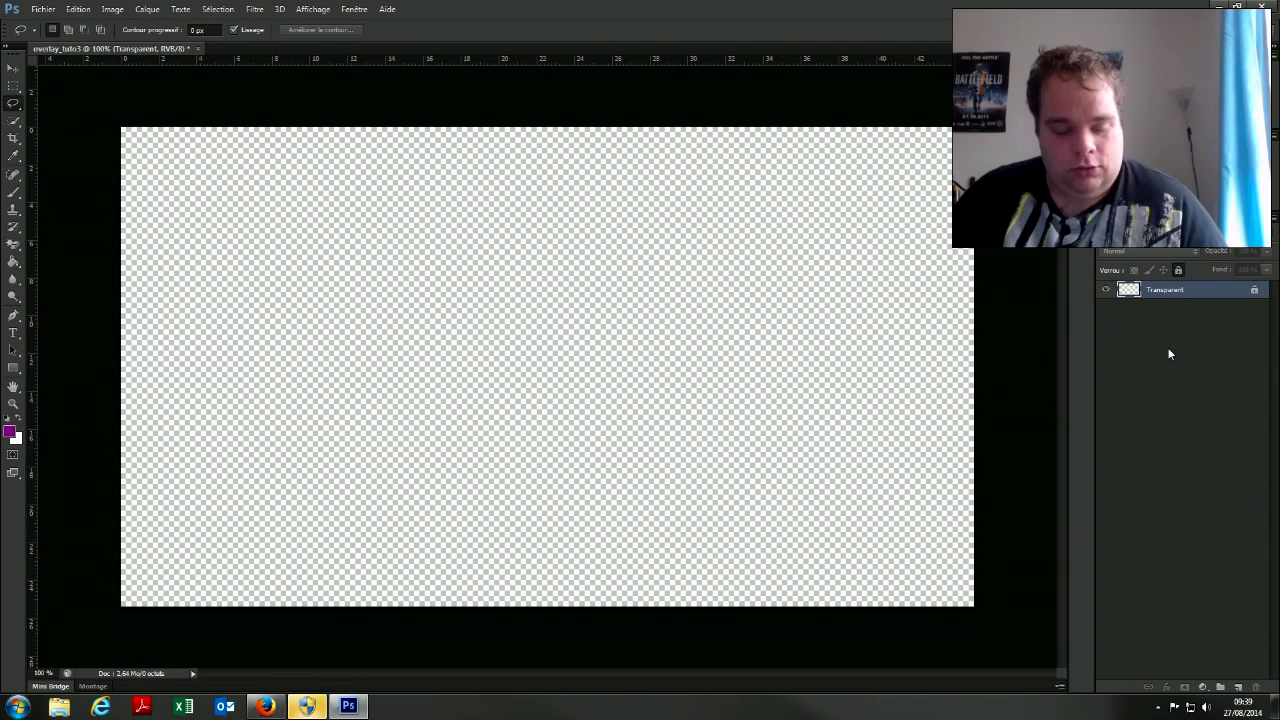
# Begin adding a new layer with Ctrl+Shift+N
pyautogui.hotkey('ctrl', 'shift', 'n')
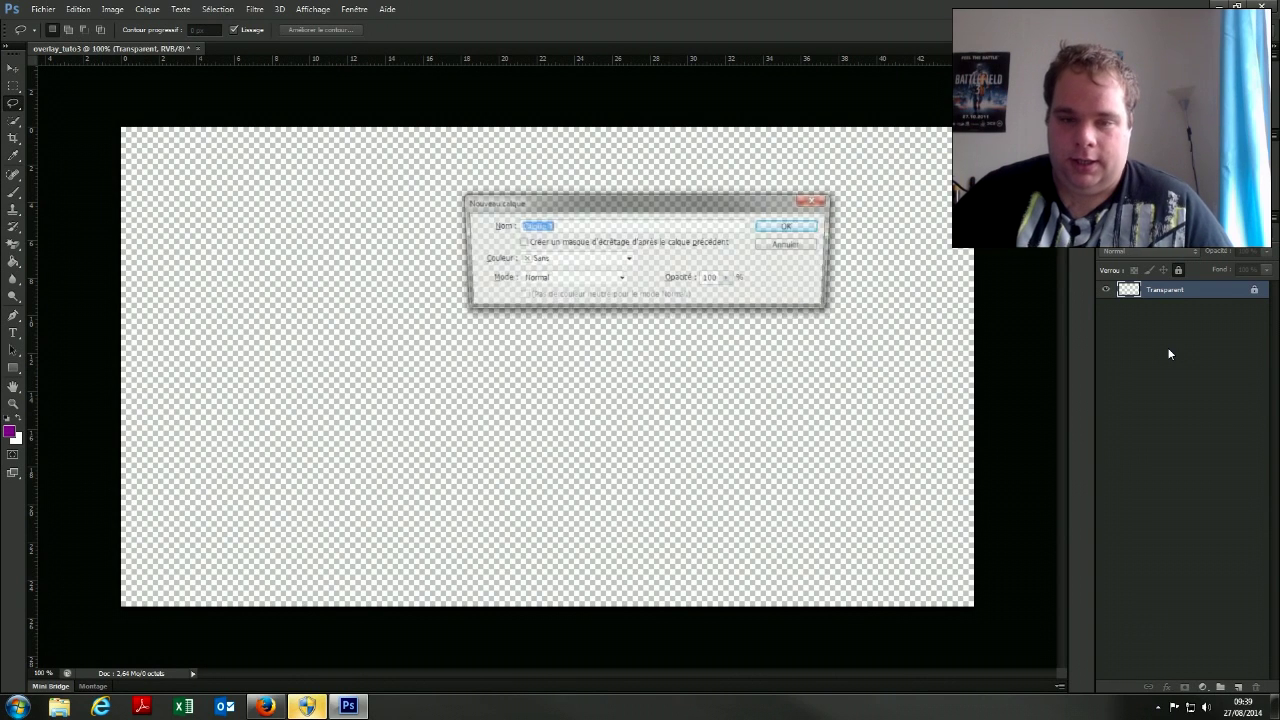
# Create a new layer named 'cadre' above the locked Transparent layer
pyautogui.press('BackSpace')
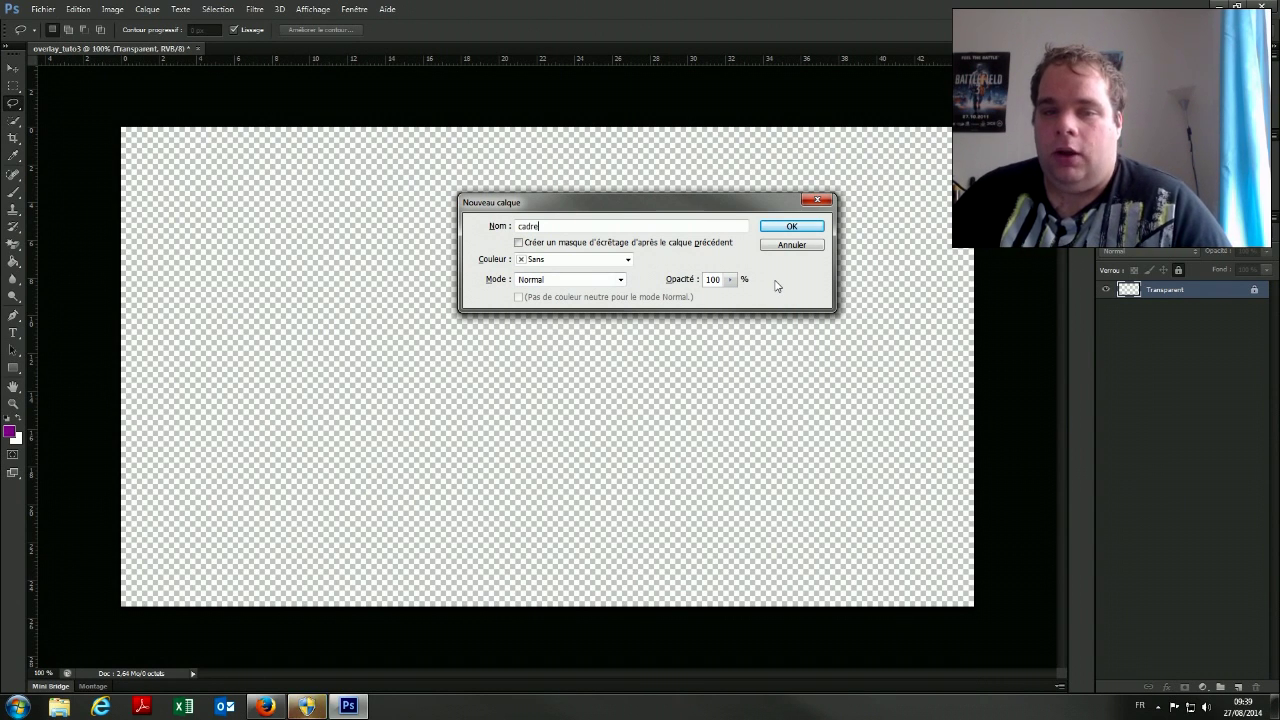
pyautogui.click(775, 228)
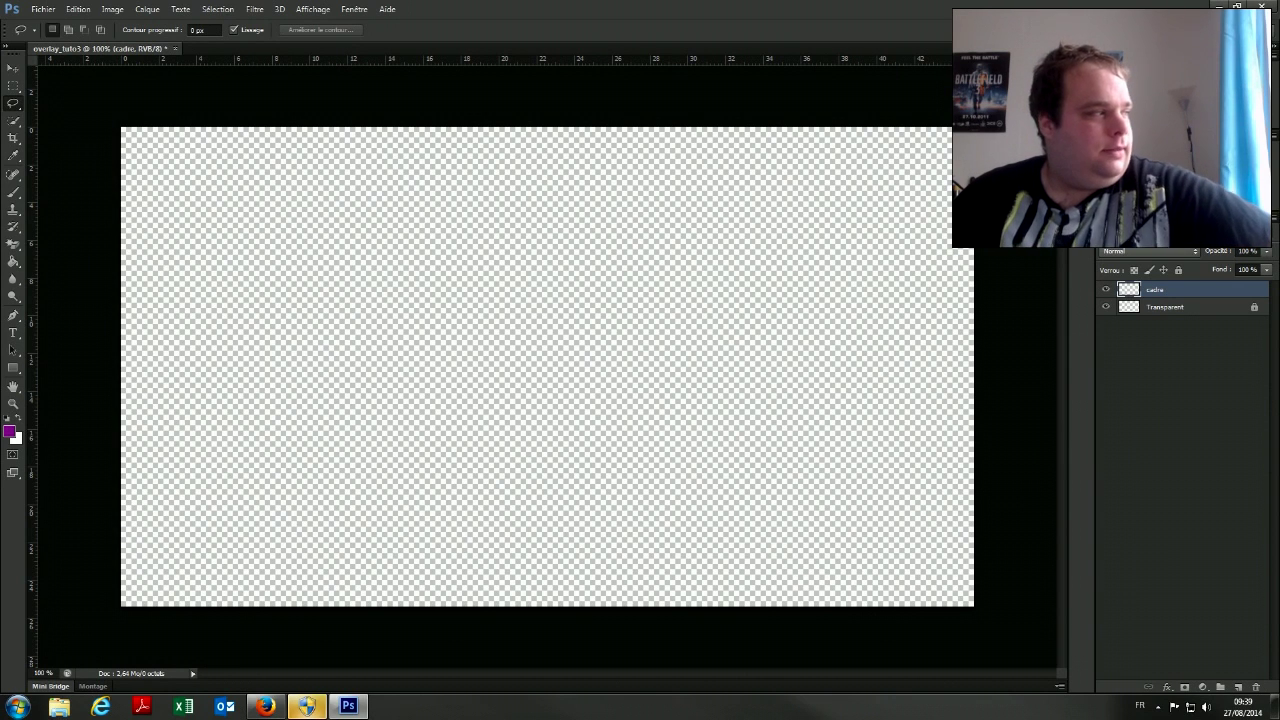
pyautogui.click(11, 87)
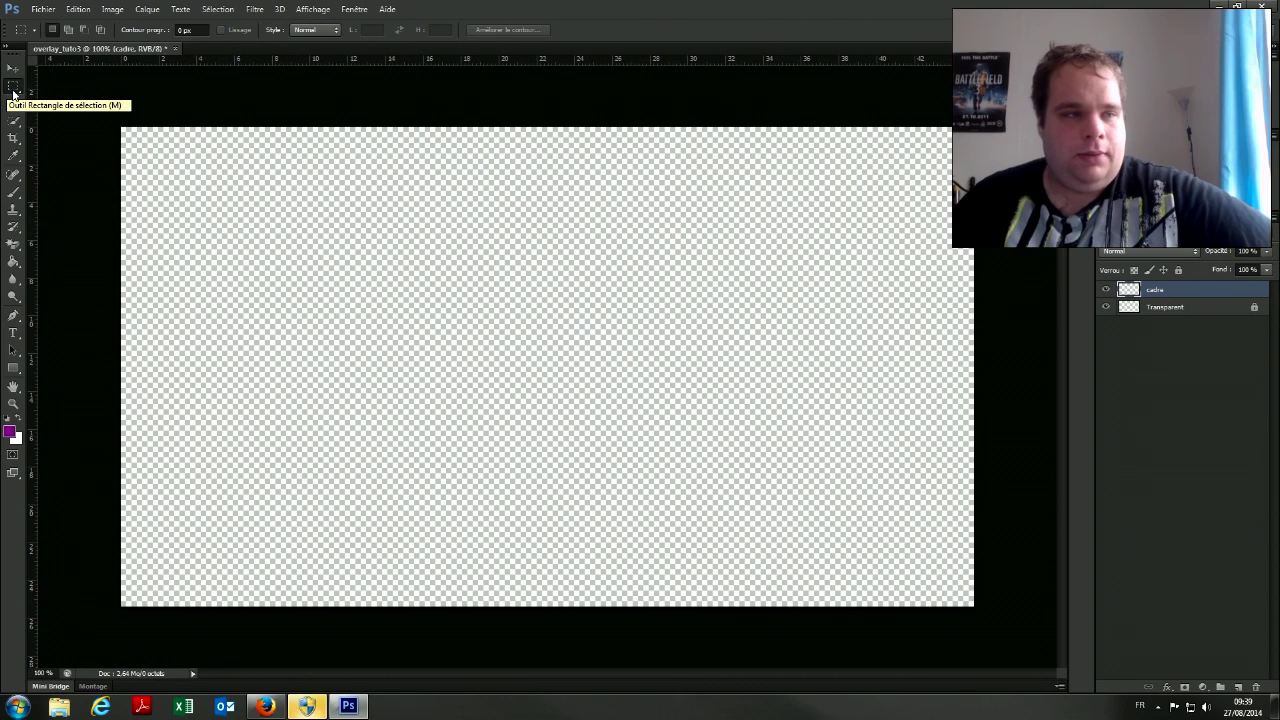
# Draw a wide, thin rectangular selection along the bottom-left of the canvas
pyautogui.rightClick(13, 93)
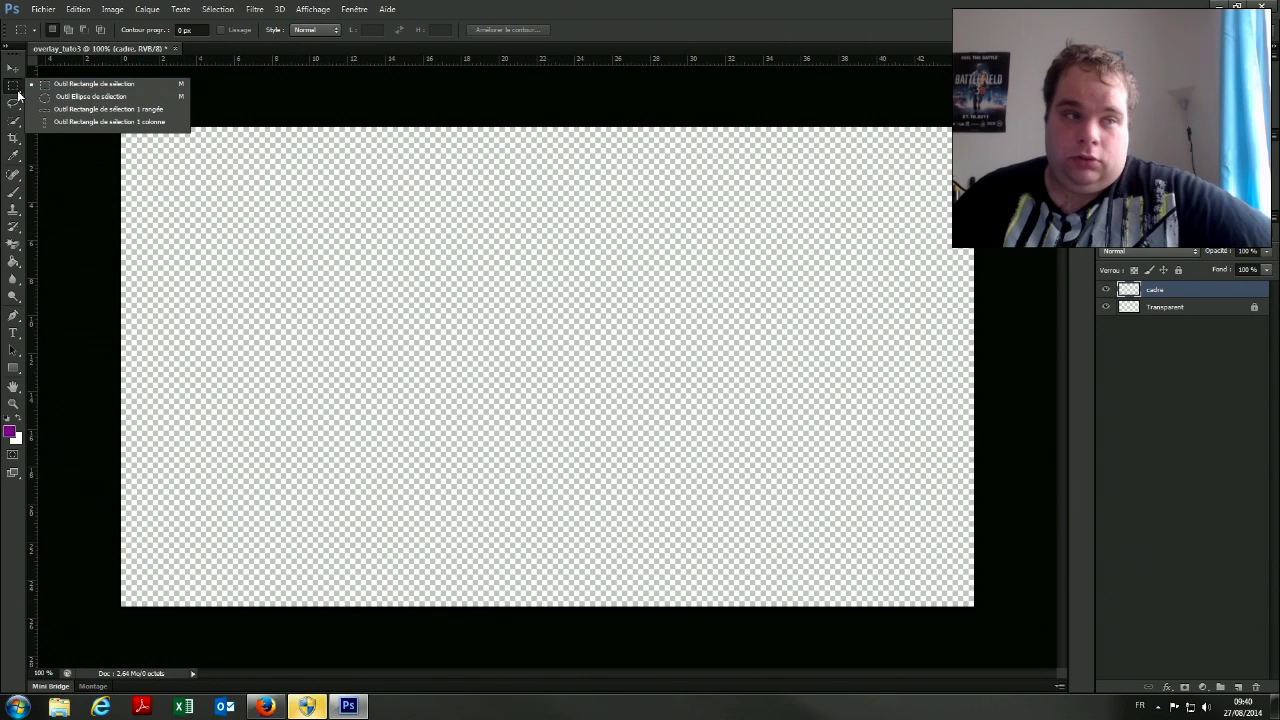
pyautogui.click(15, 95)
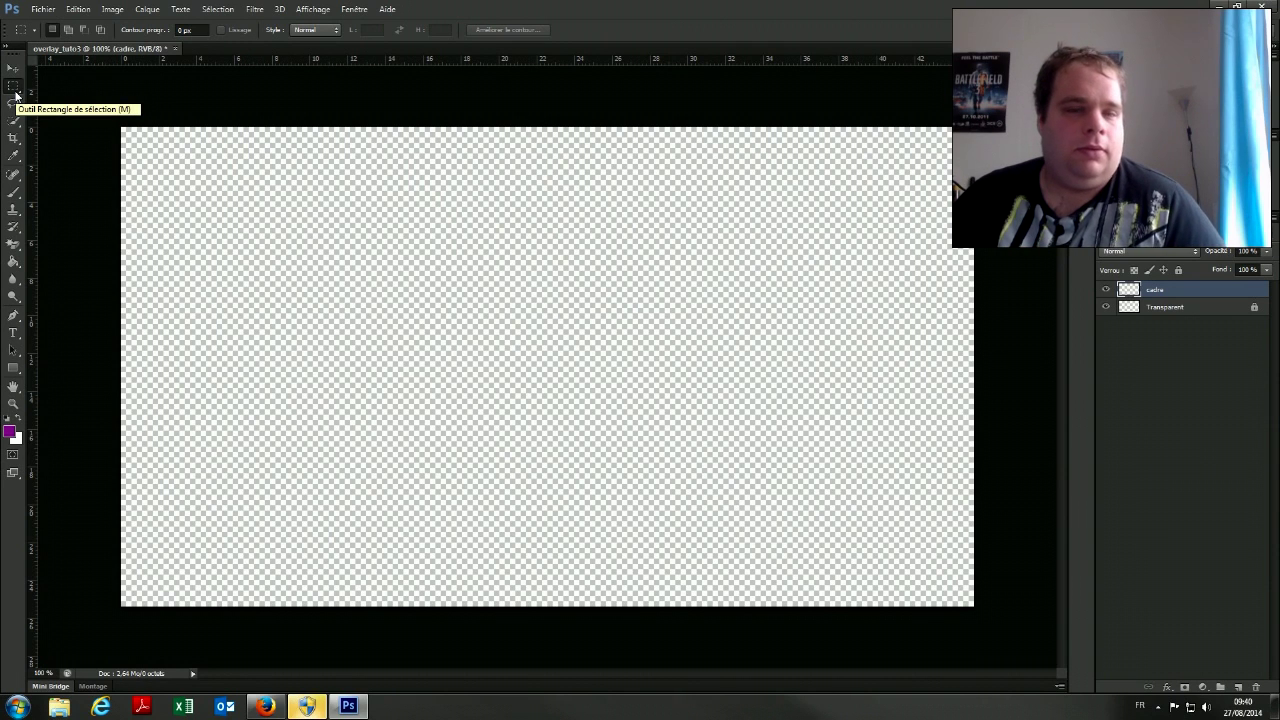
pyautogui.rightClick(15, 95)
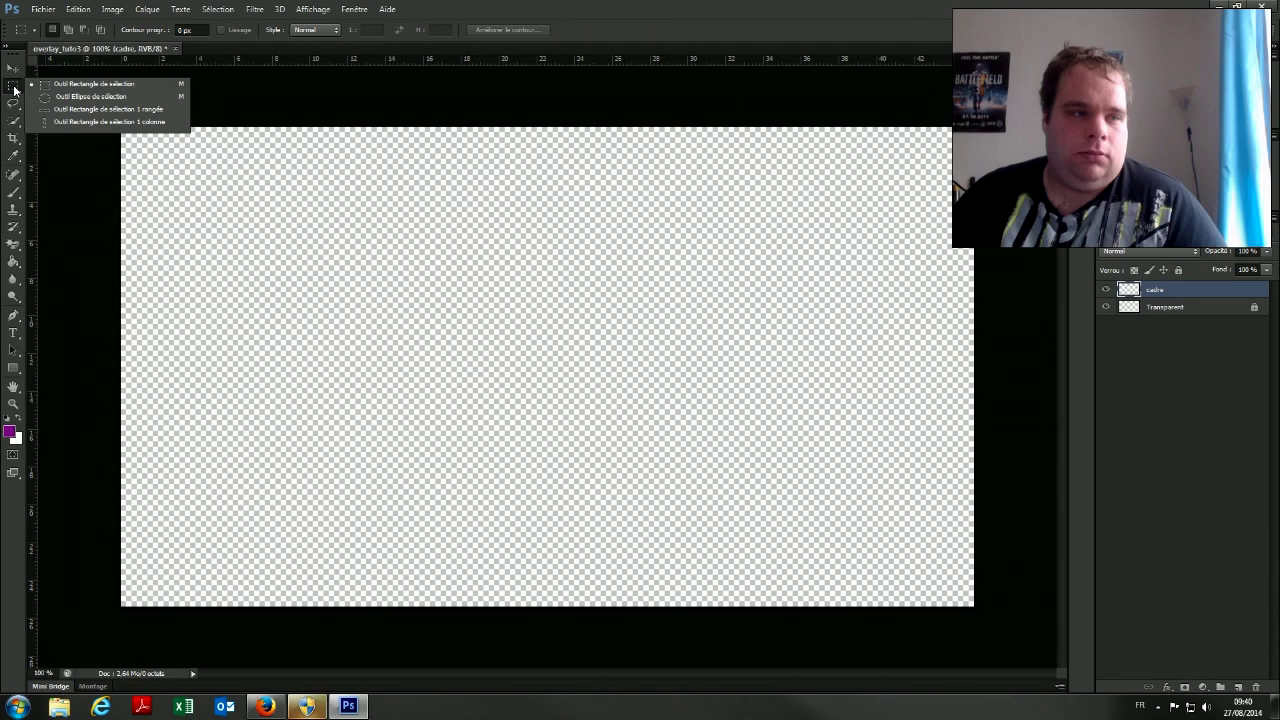
pyautogui.click(12, 88)
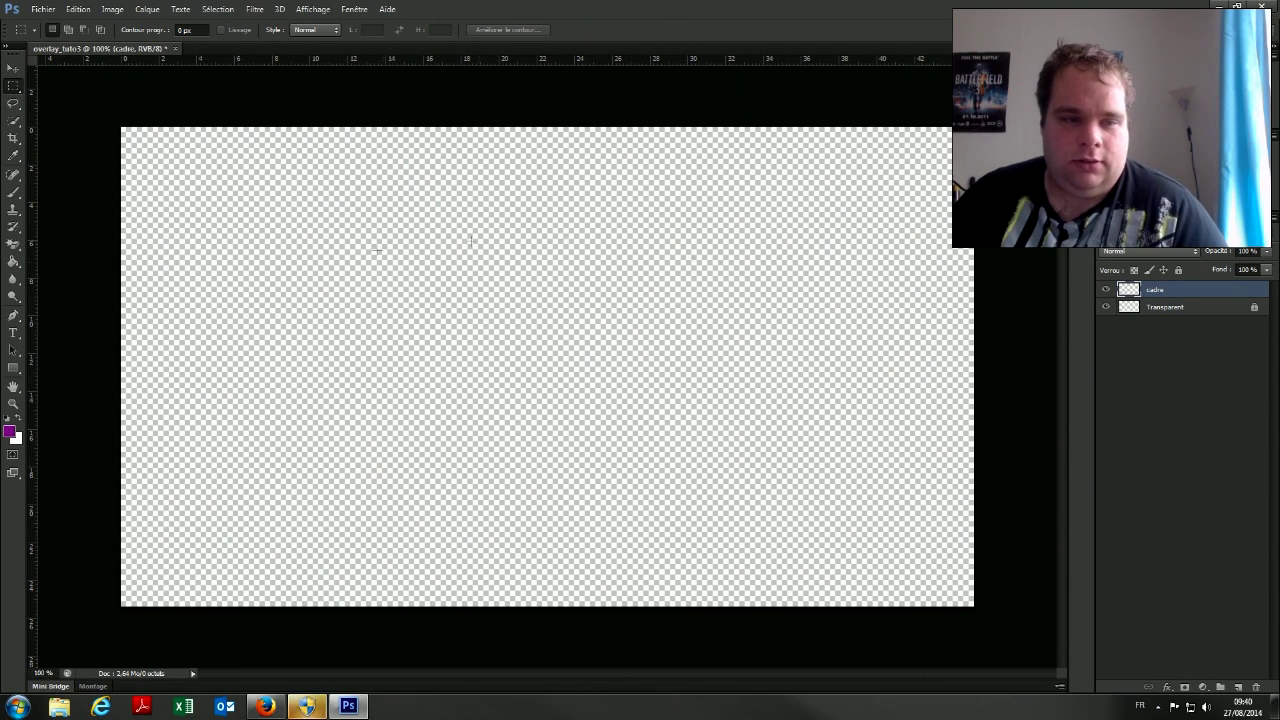
pyautogui.moveTo(120, 531); pyautogui.dragTo(630, 594)
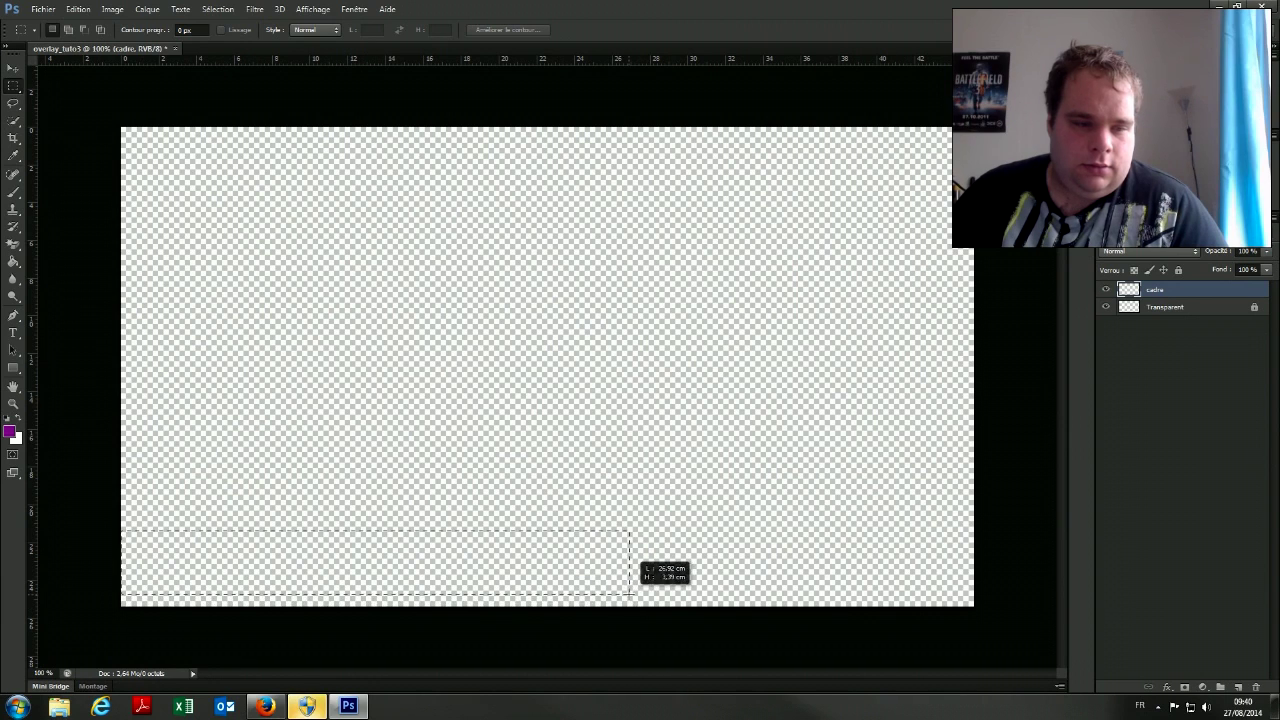
pyautogui.moveTo(629, 594); pyautogui.dragTo(685, 584)
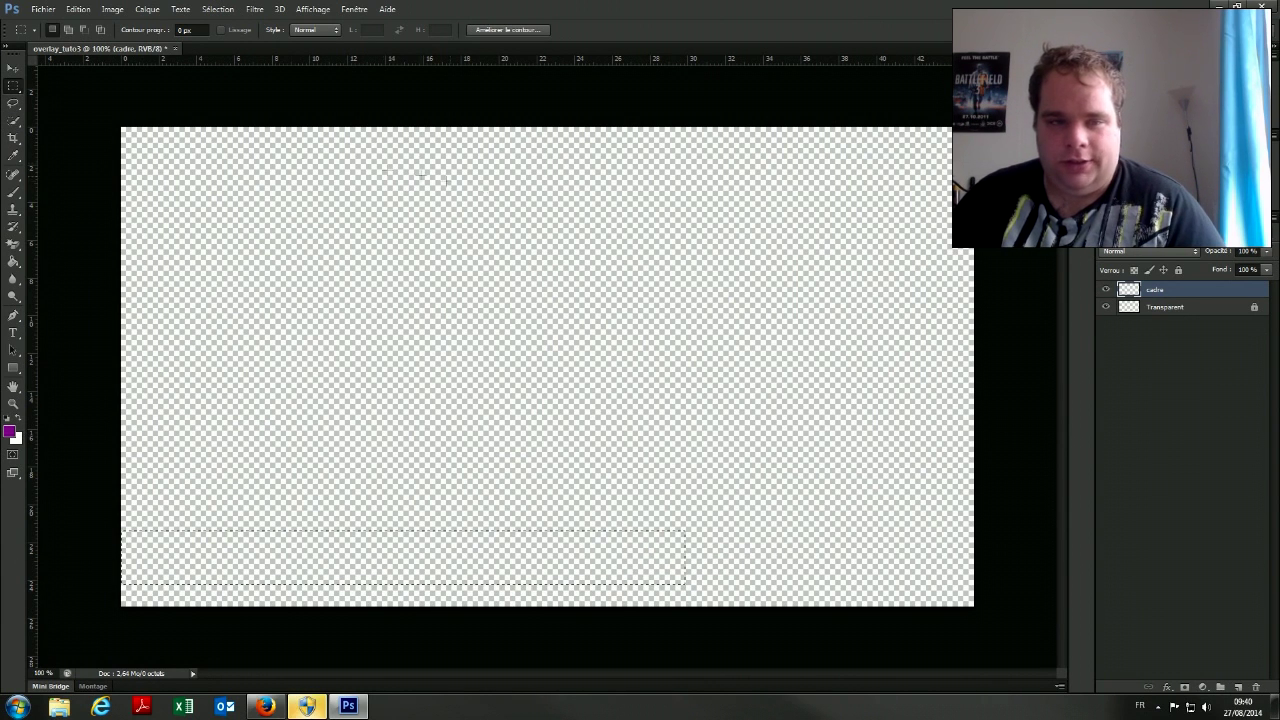
pyautogui.click(13, 261)
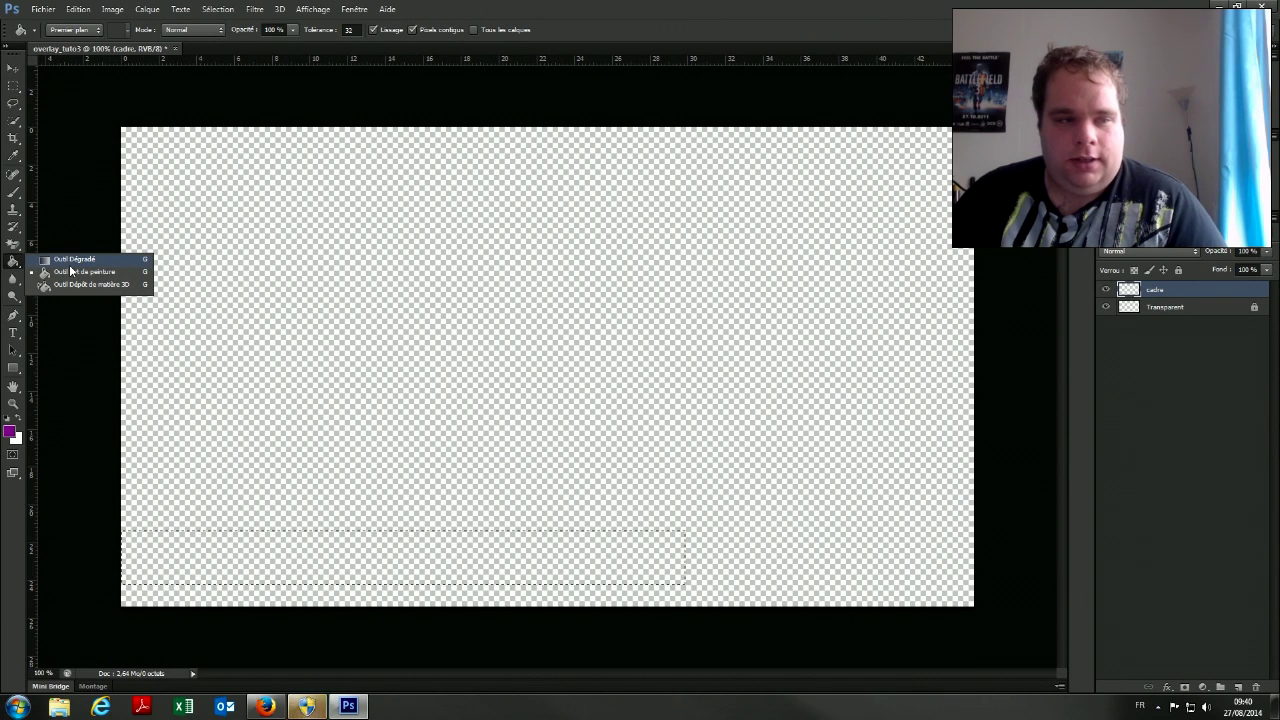
# Fill the selected strip with solid purple using the Paint Bucket
pyautogui.click(72, 259)
pyautogui.rightClick(8, 272)
pyautogui.click(90, 274)
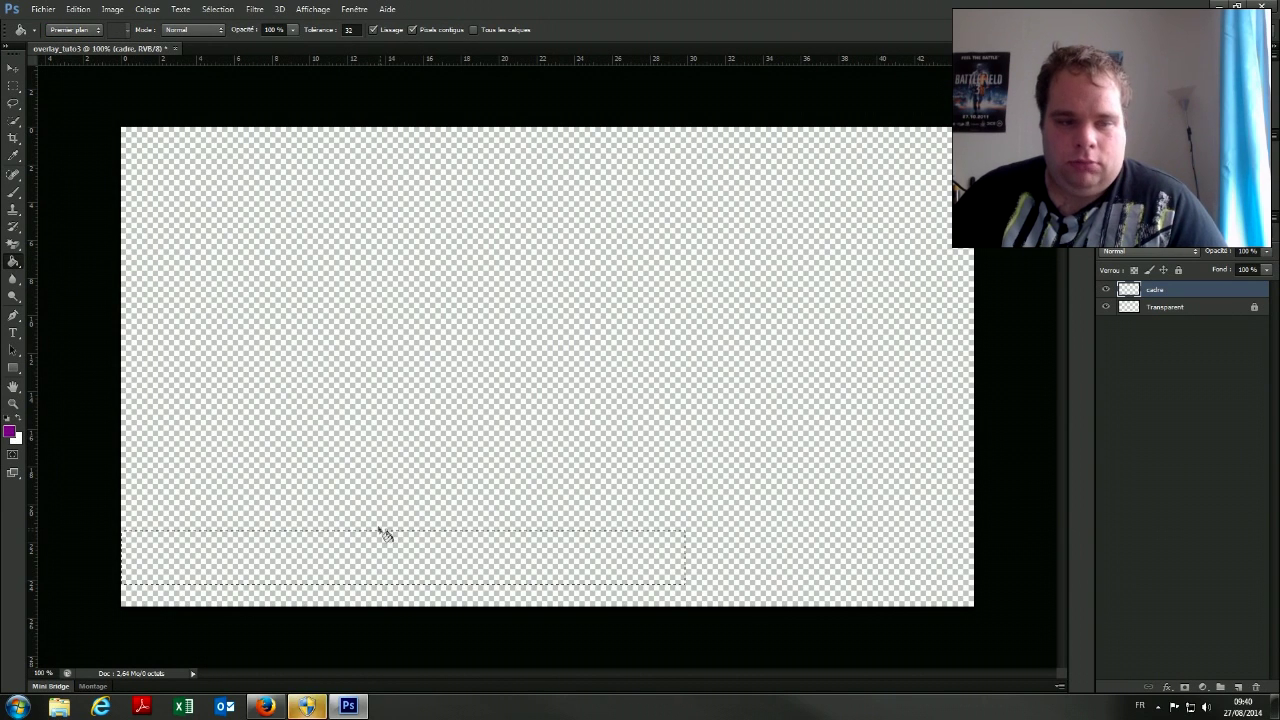
pyautogui.click(453, 558)
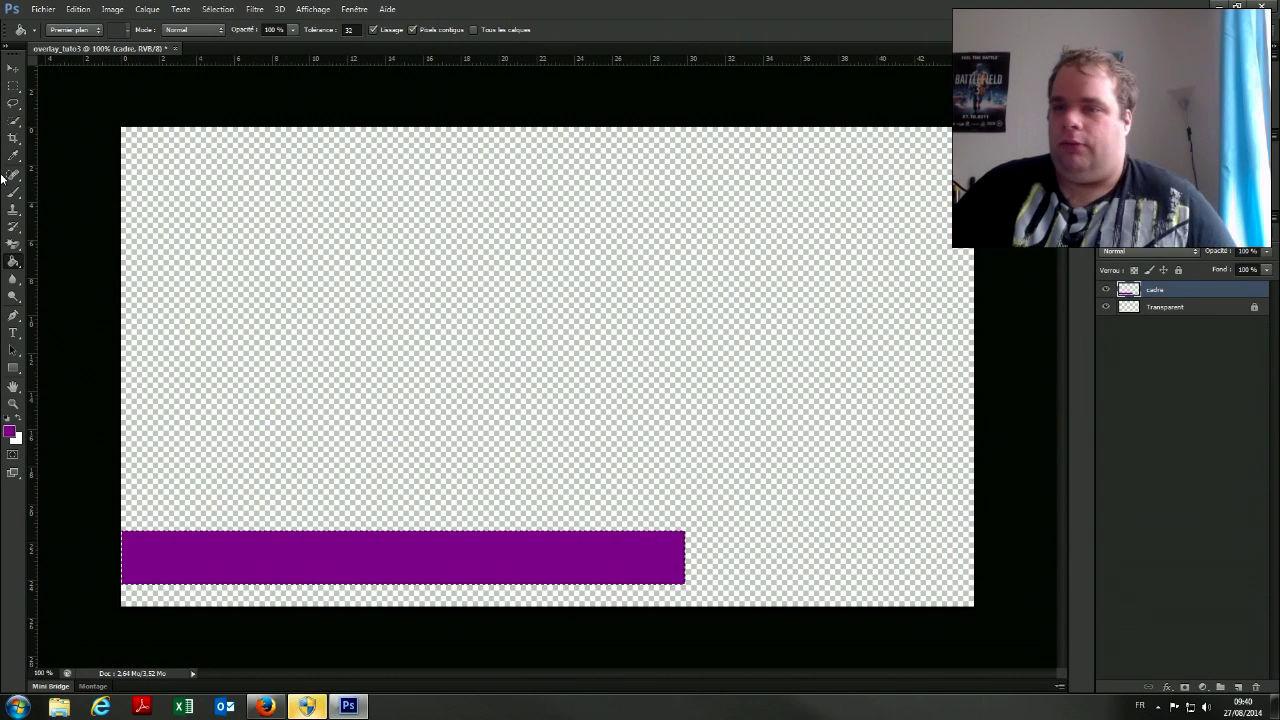
# Deselect the purple bar, leaving the Move tool active
pyautogui.click(12, 70)
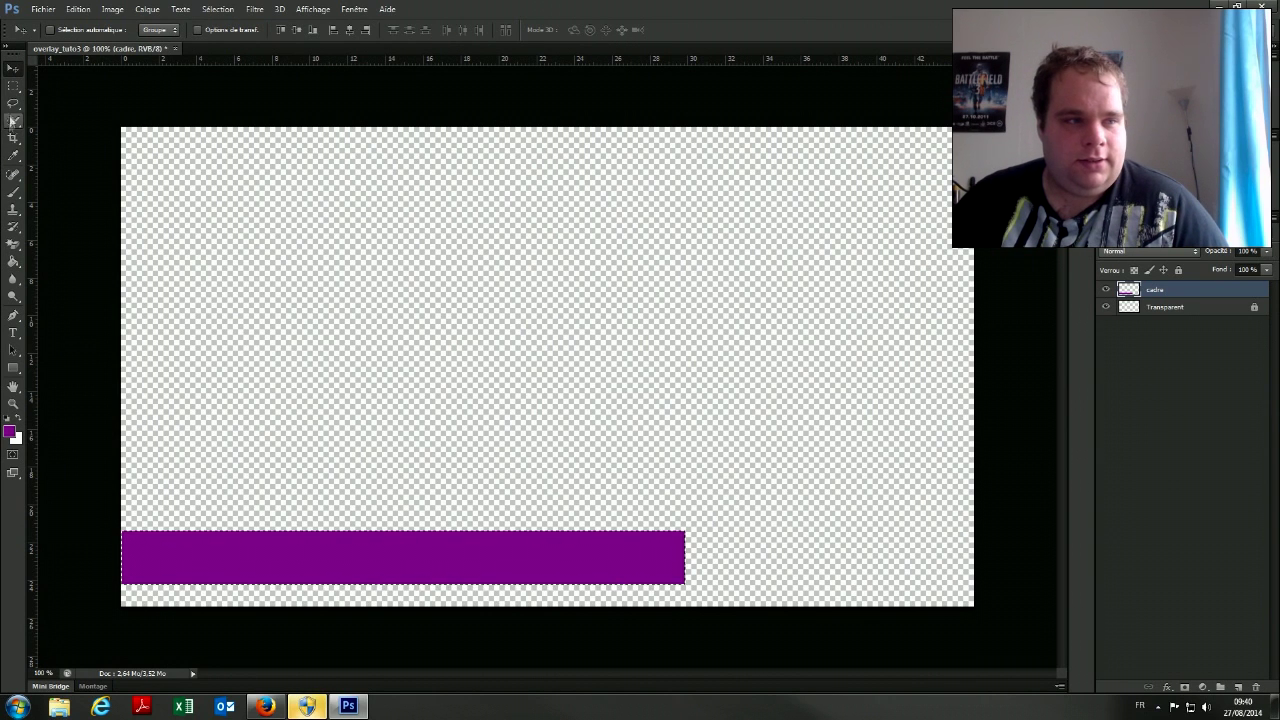
pyautogui.click(13, 86)
pyautogui.rightClick(478, 486)
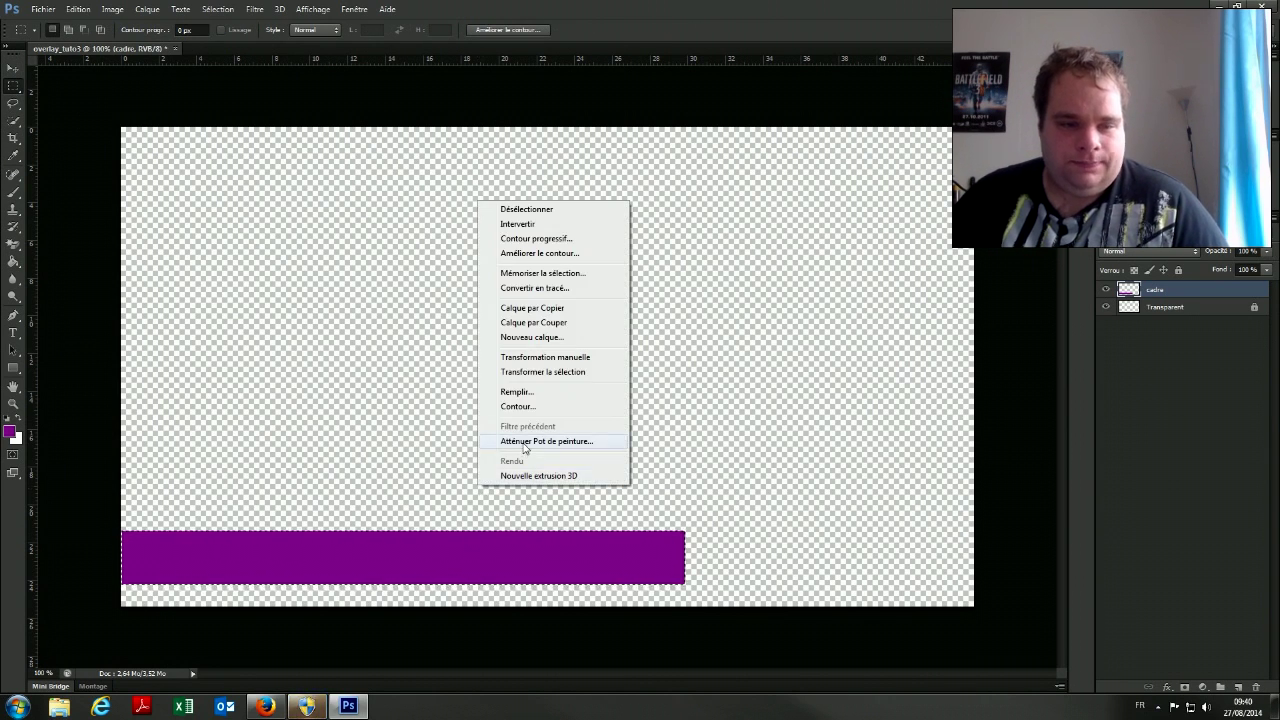
pyautogui.click(525, 209)
pyautogui.click(12, 70)
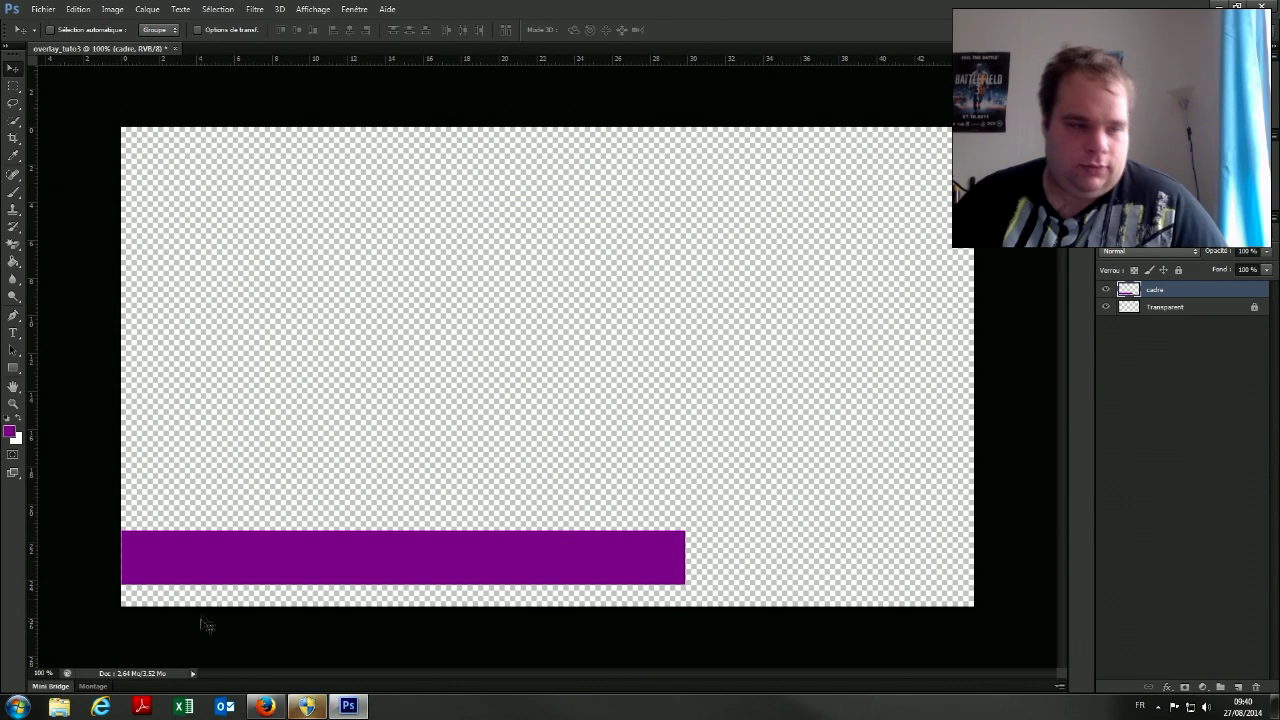
# Nudge the purple bar slightly downward with the Move tool
pyautogui.moveTo(208, 558); pyautogui.dragTo(212, 570)
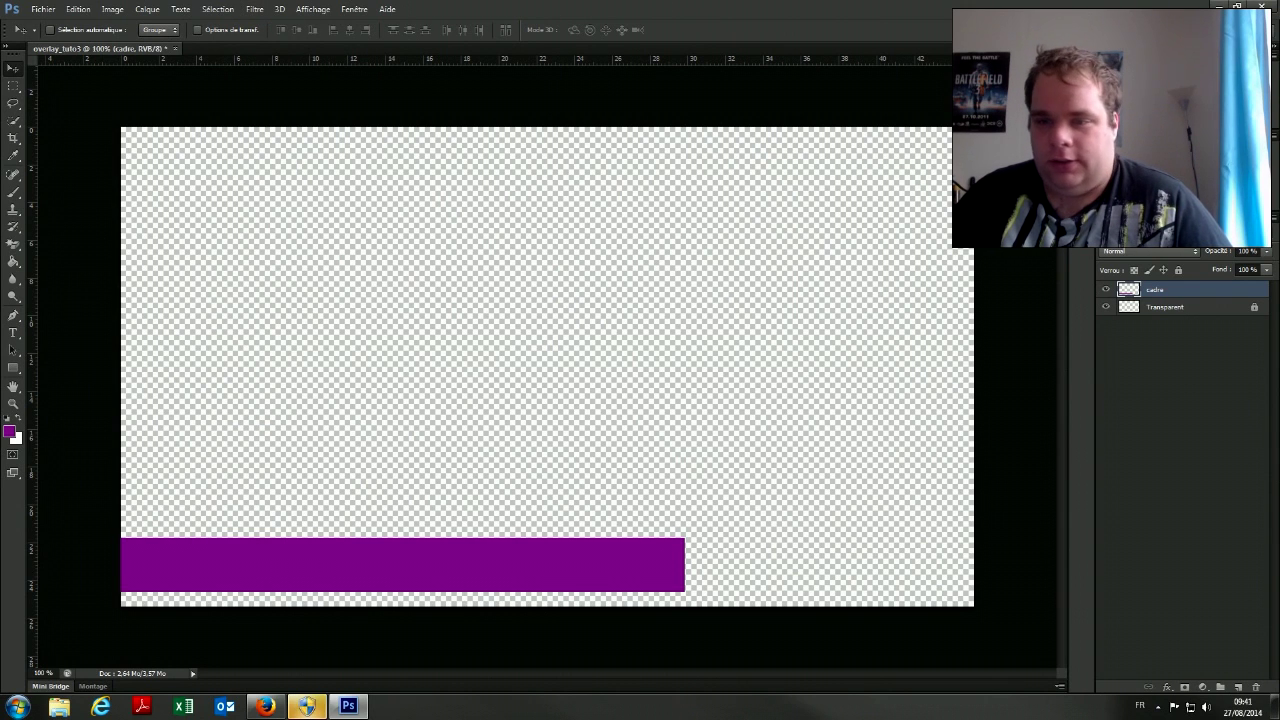
# Give the cadre layer a drop shadow at 100% opacity with a reduced size
pyautogui.rightClick(1149, 291)
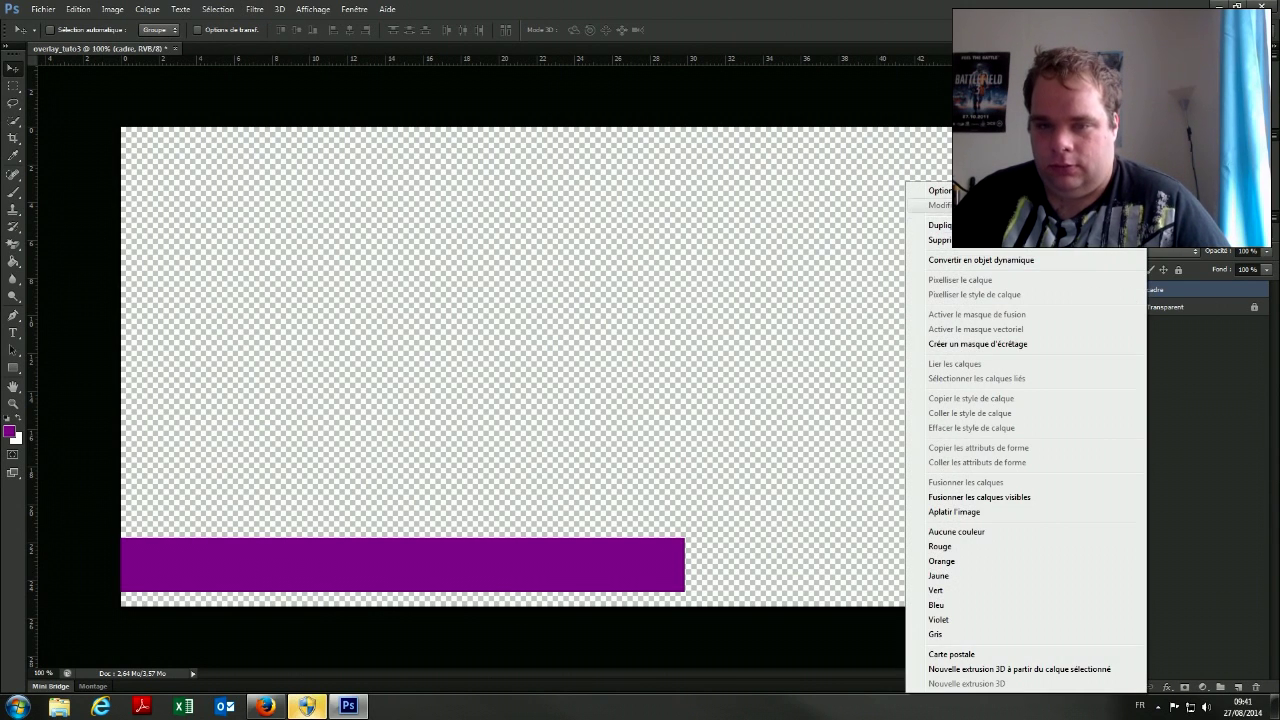
pyautogui.click(1175, 292)
pyautogui.rightClick(1174, 292)
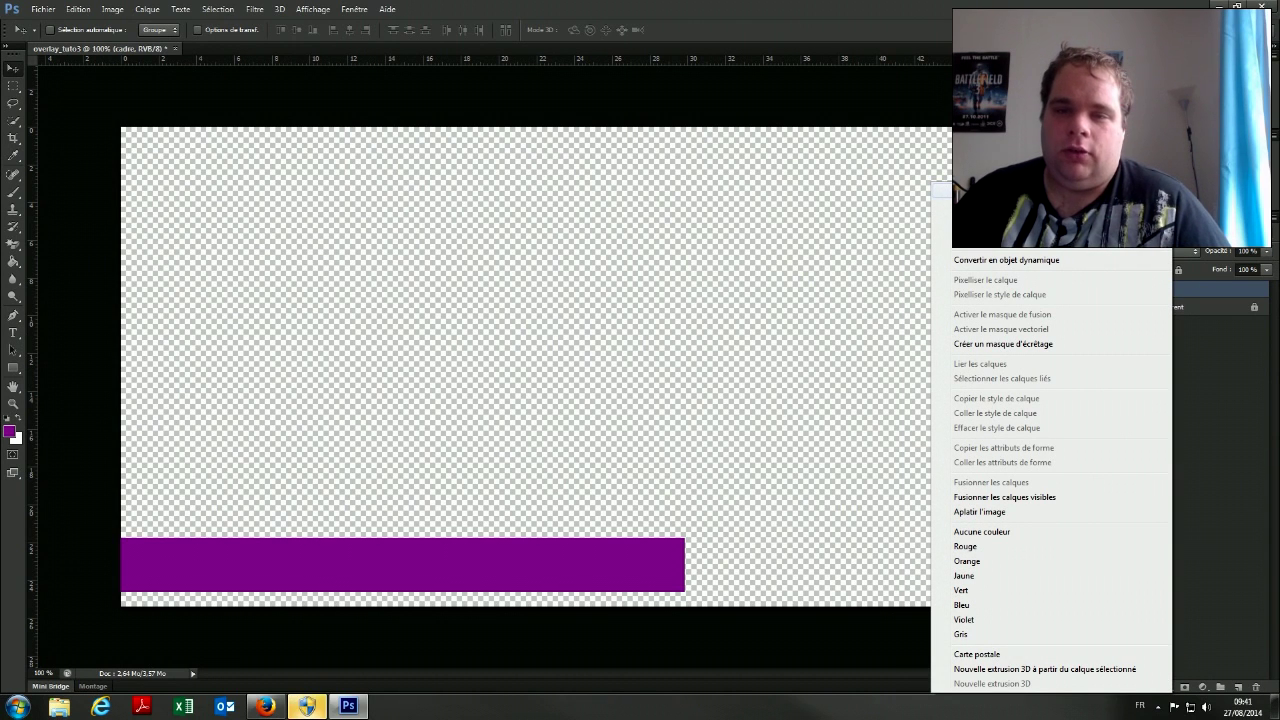
pyautogui.click(945, 189)
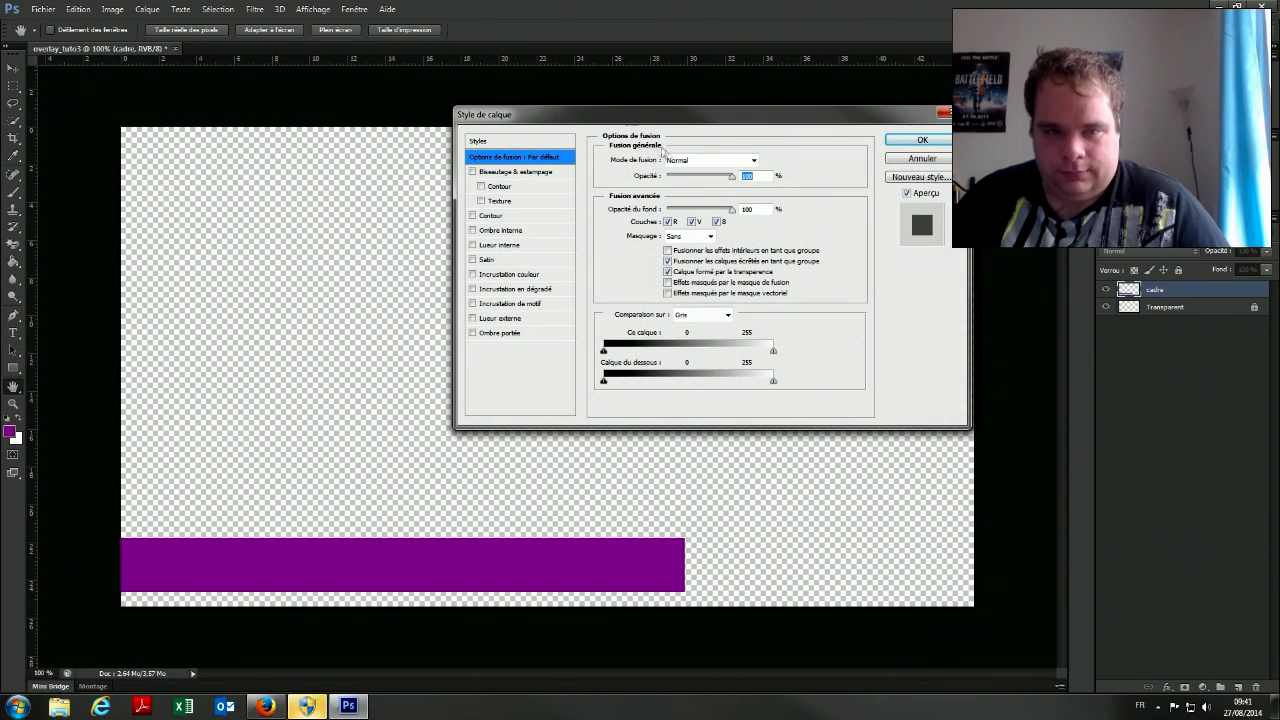
pyautogui.moveTo(638, 121); pyautogui.dragTo(825, 157)
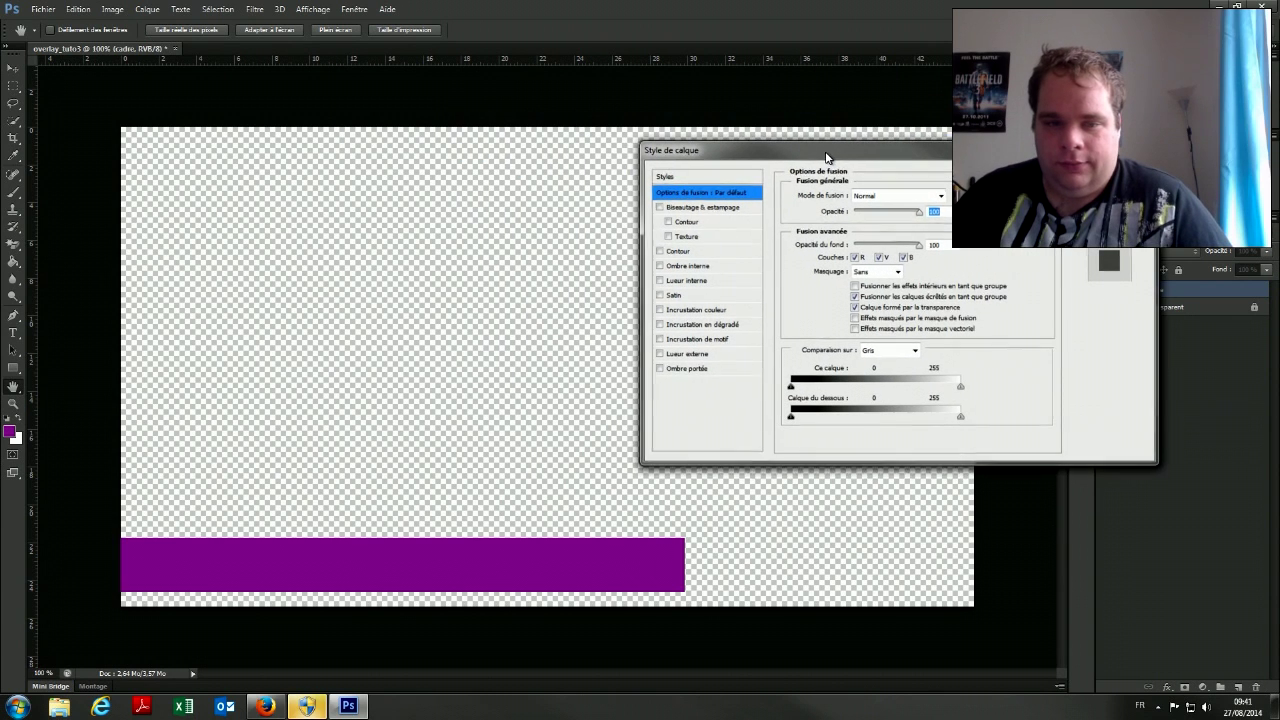
pyautogui.click(672, 370)
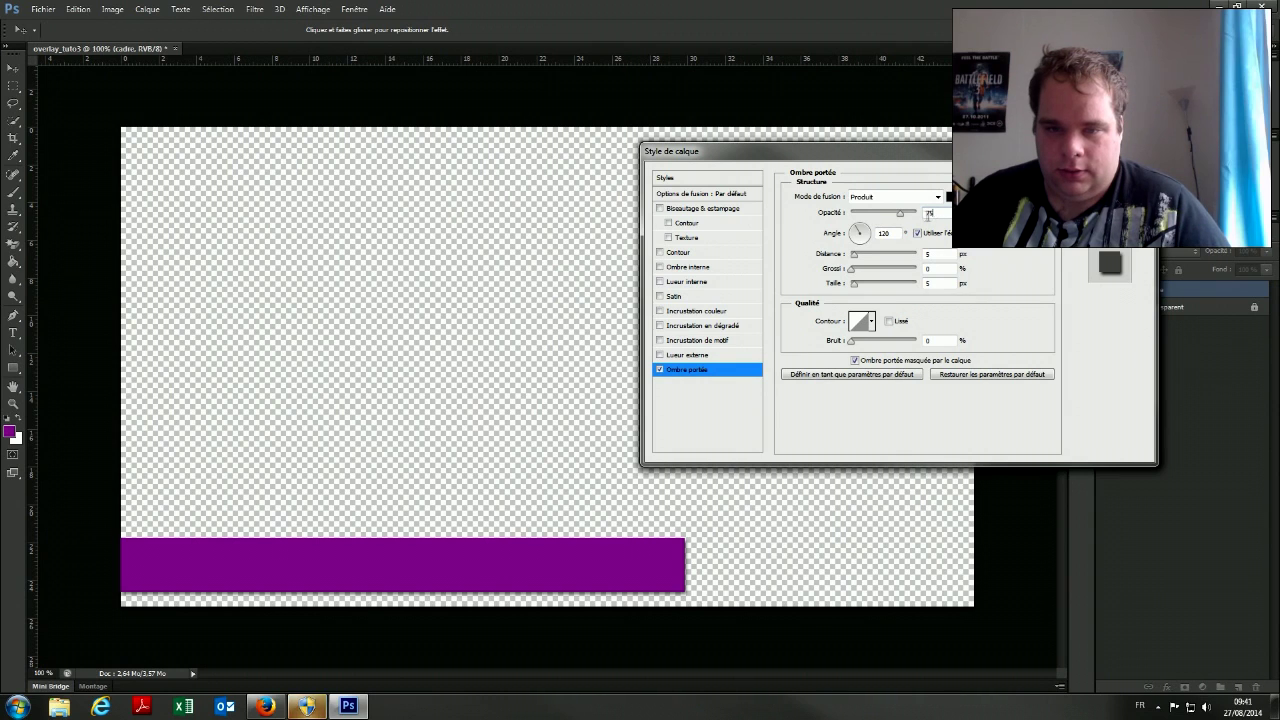
pyautogui.moveTo(909, 219); pyautogui.dragTo(935, 212)
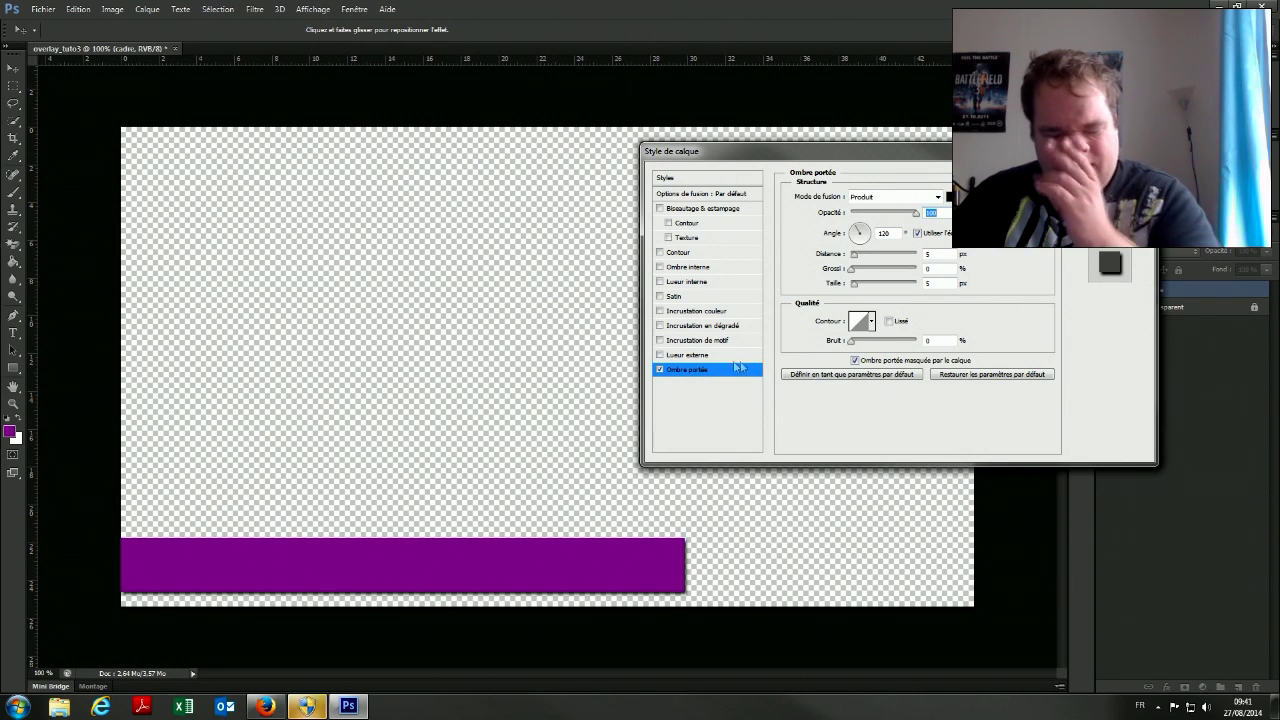
pyautogui.moveTo(855, 284)
pyautogui.mouseDown()
pyautogui.moveTo(887, 290)
pyautogui.moveTo(853, 291)
pyautogui.mouseUp()
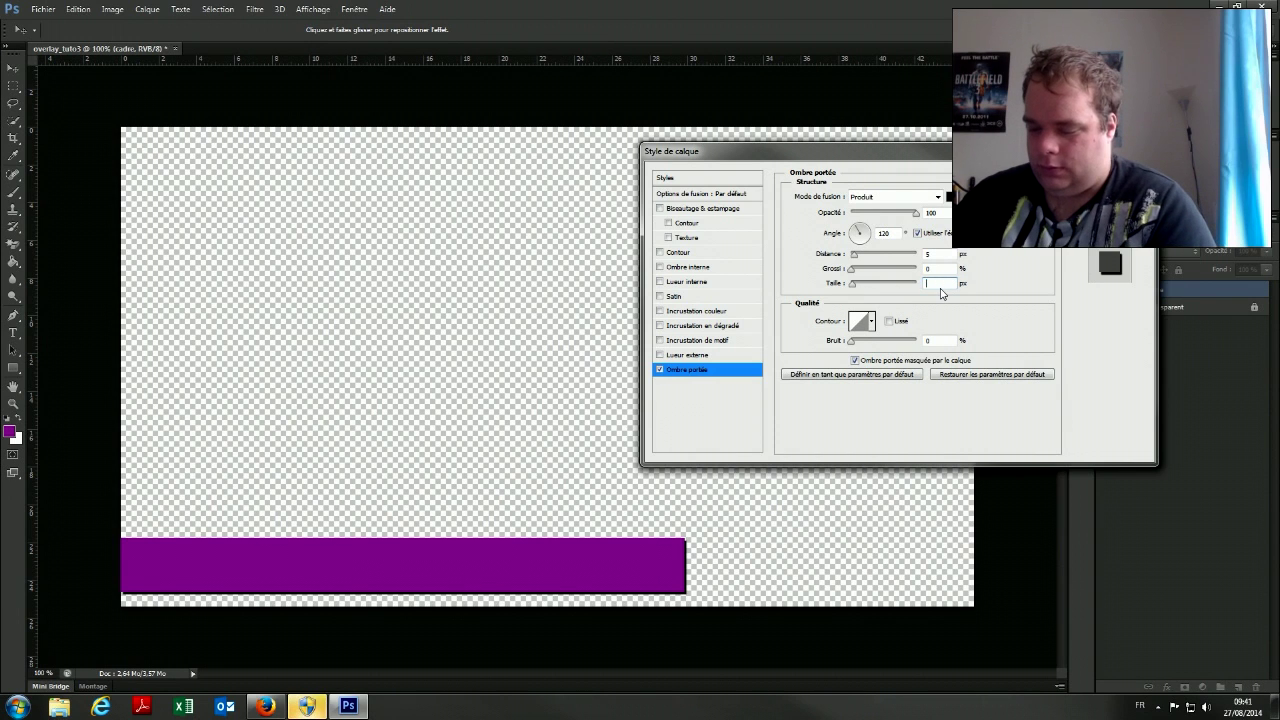
pyautogui.press('Return')
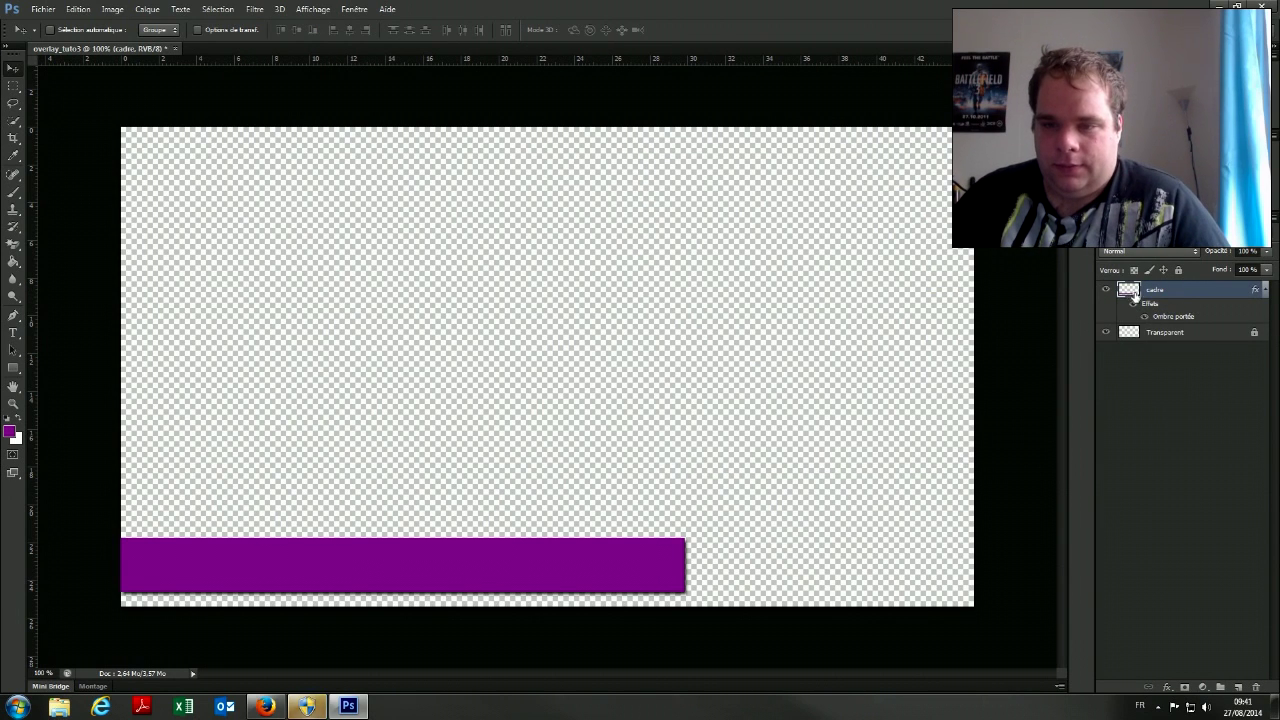
# Reopen the cadre layer's style and add an inner glow and an inner shadow to the bar
pyautogui.rightClick(1134, 294)
pyautogui.click(1062, 303)
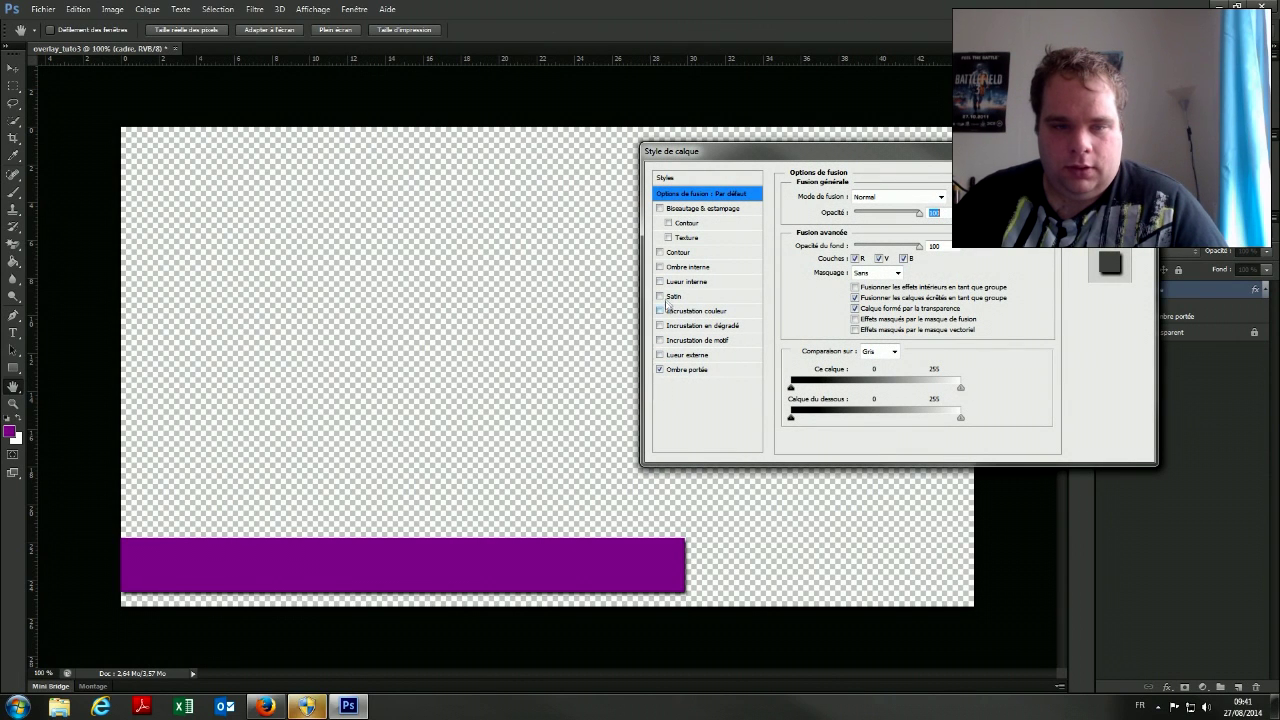
pyautogui.click(660, 282)
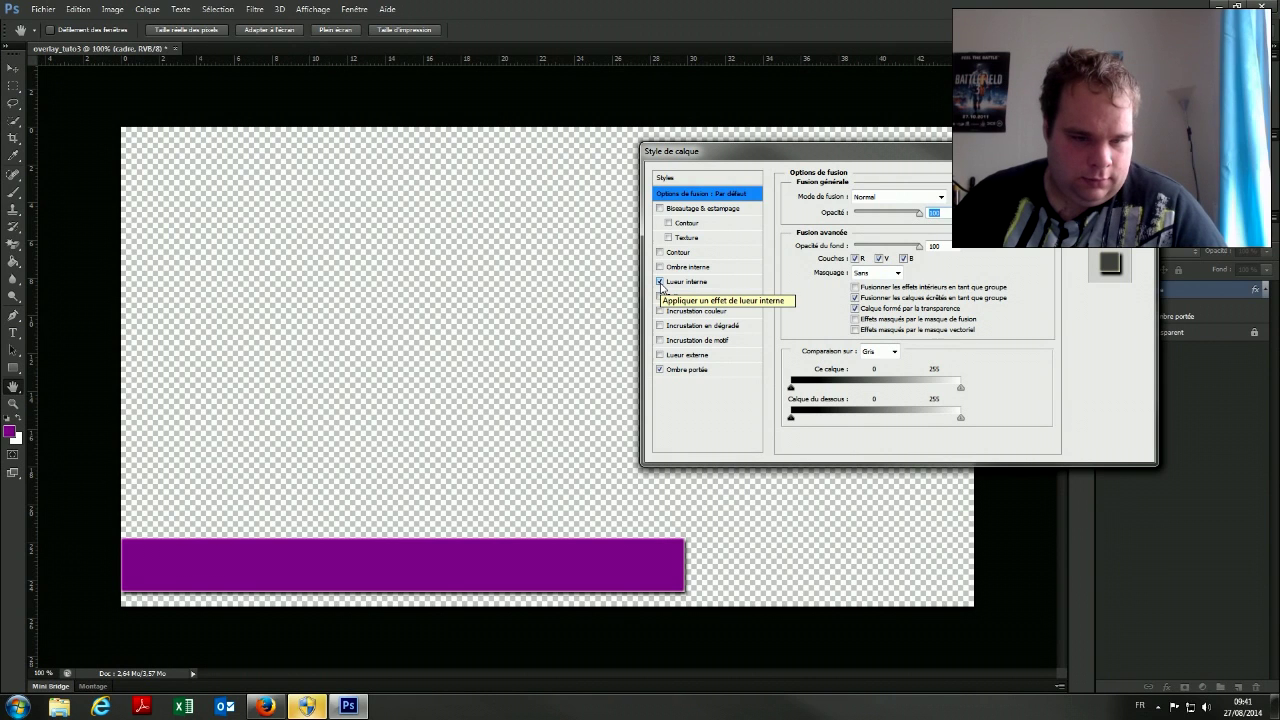
pyautogui.click(660, 267)
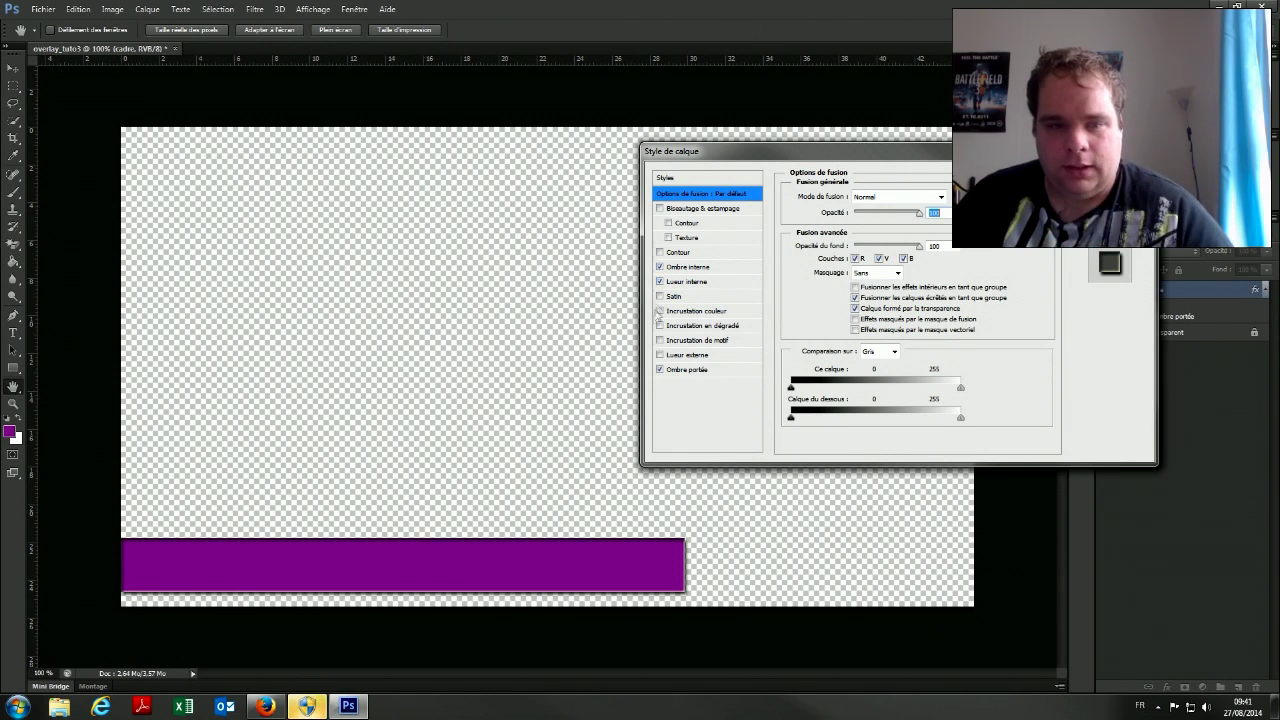
pyautogui.click(660, 355)
pyautogui.click(660, 355)
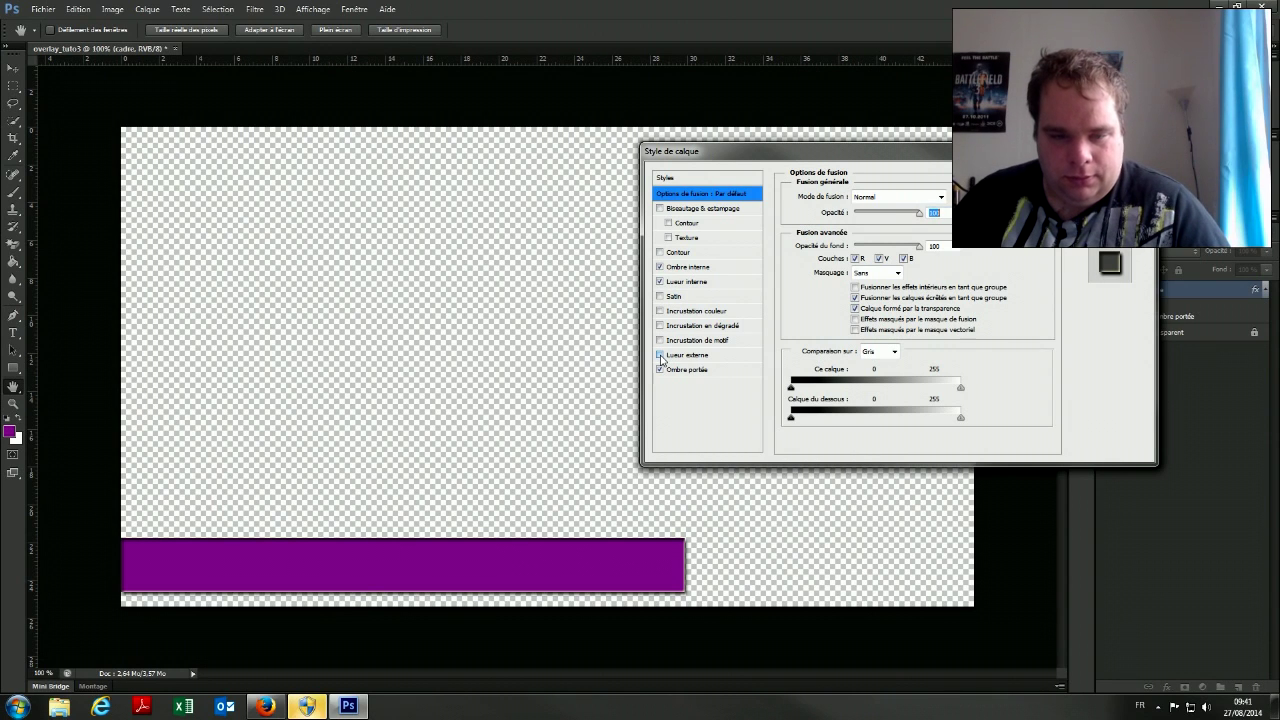
# Try a bevel contour on the bar, then remove the bevel entirely
pyautogui.click(669, 223)
pyautogui.click(670, 223)
pyautogui.click(670, 223)
pyautogui.click(678, 224)
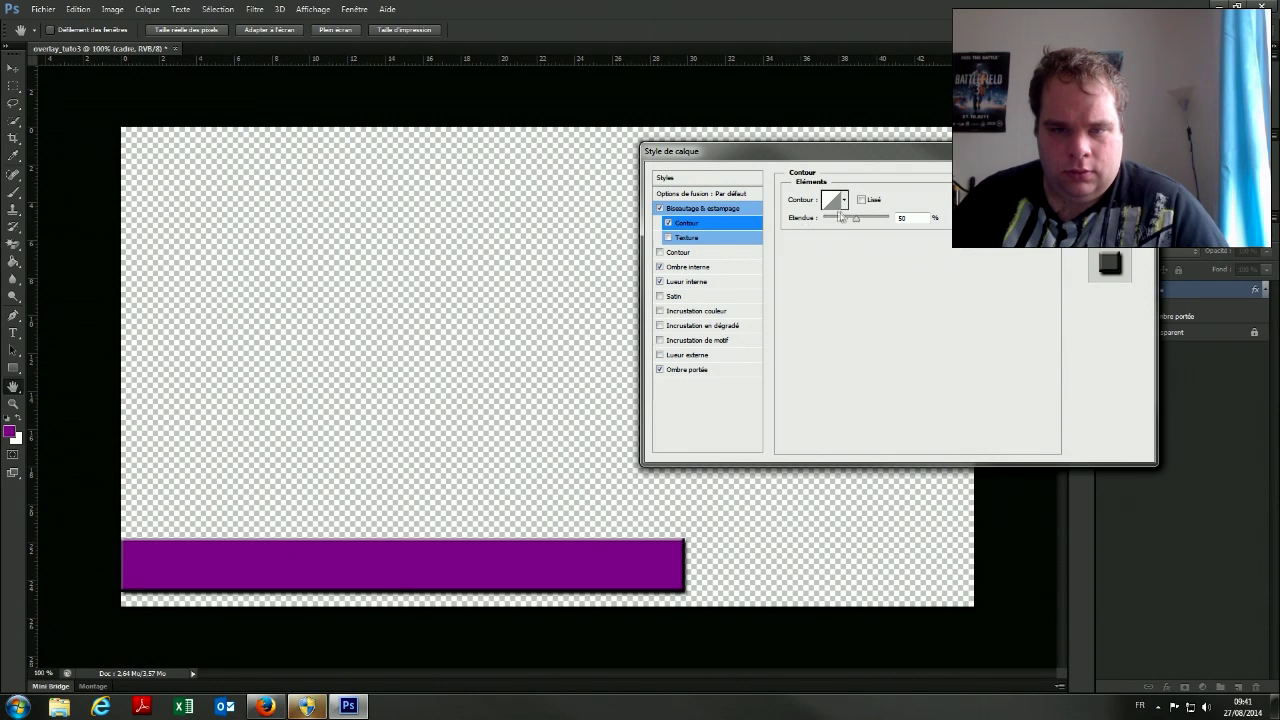
pyautogui.click(668, 222)
pyautogui.click(659, 208)
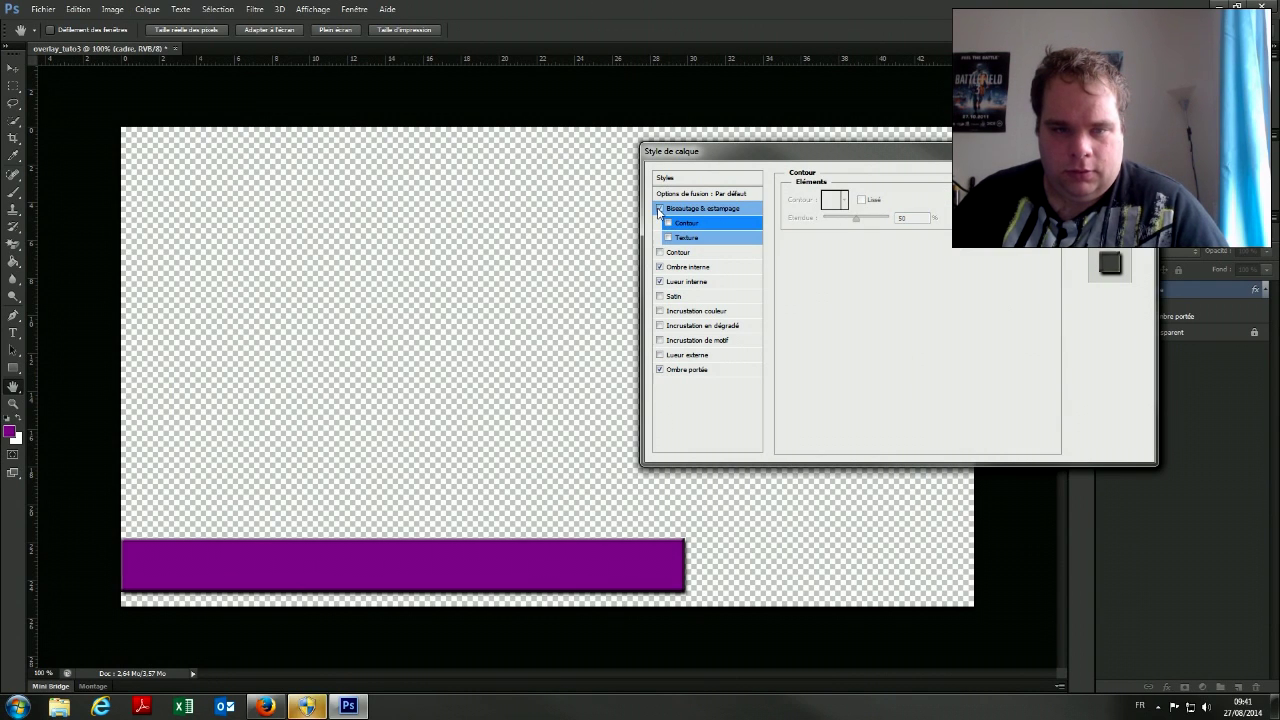
# Add a 1 px black outline to the bar and apply the layer styles
pyautogui.click(659, 253)
pyautogui.click(677, 253)
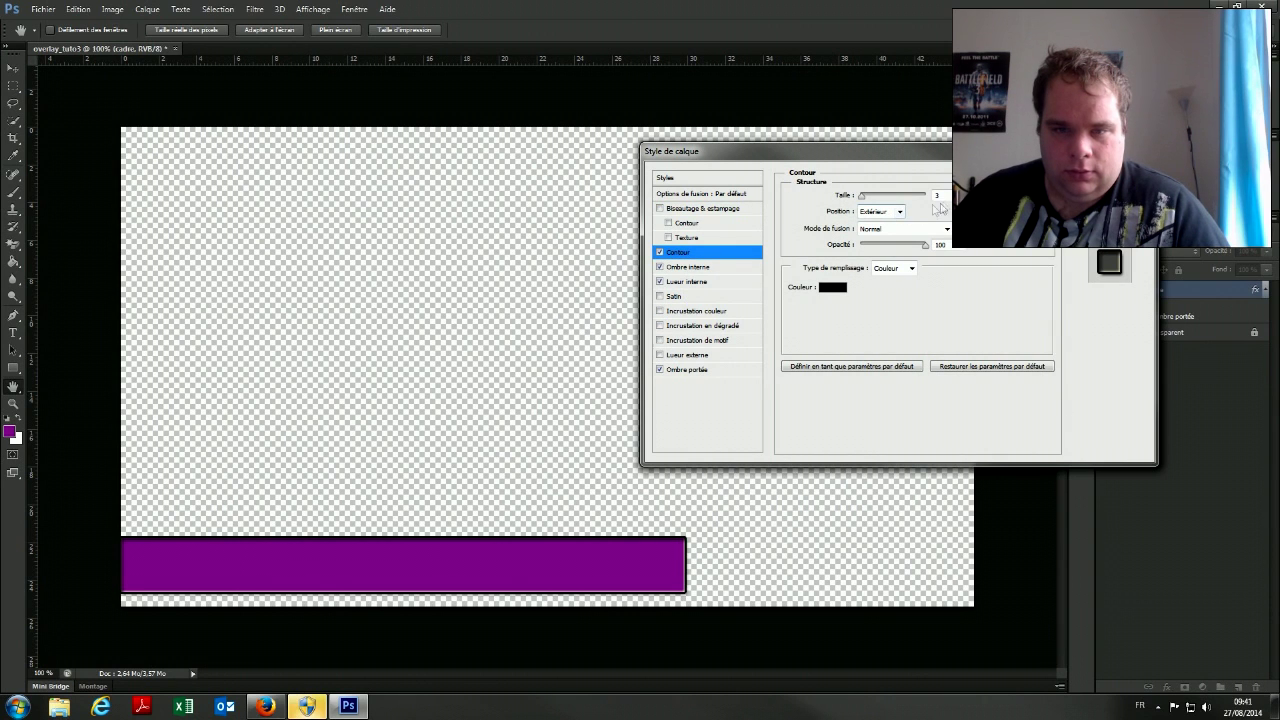
pyautogui.write('1')
pyautogui.press('Return')
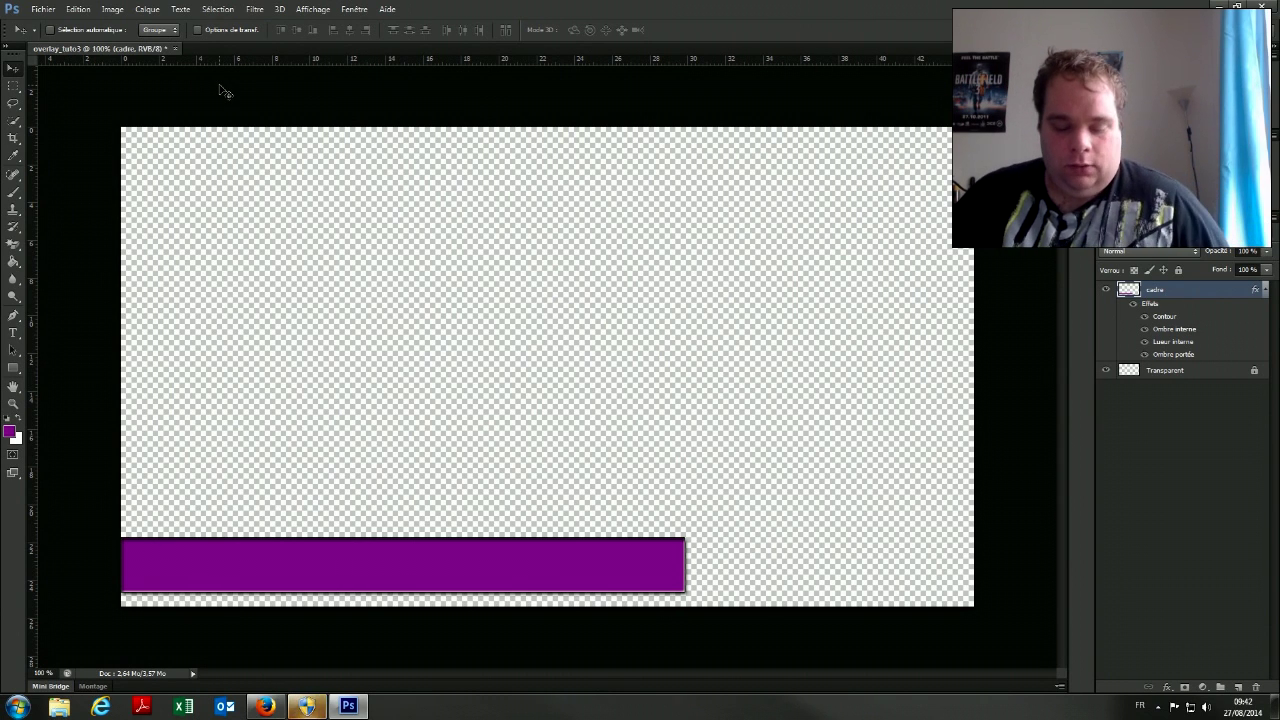
pyautogui.hotkey('ctrl', 't')
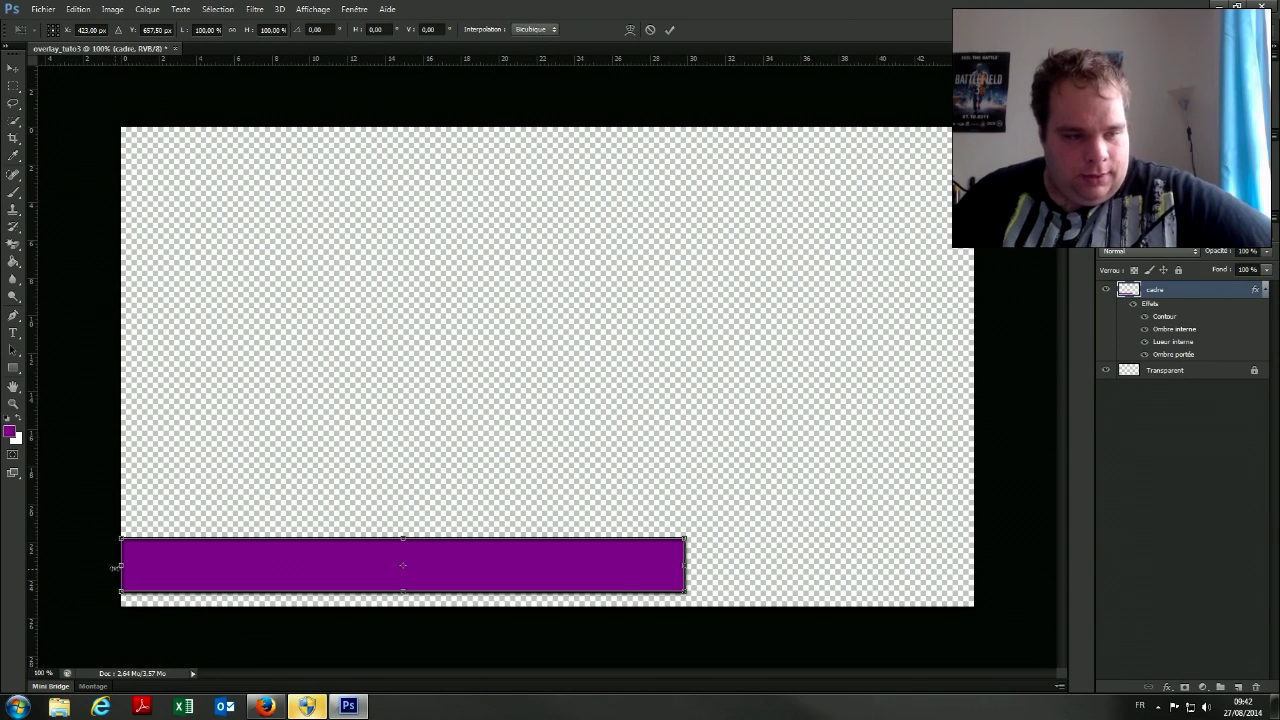
# Stretch the bar's left end past the canvas edge to about 105% width and commit
pyautogui.moveTo(119, 565); pyautogui.dragTo(91, 563)
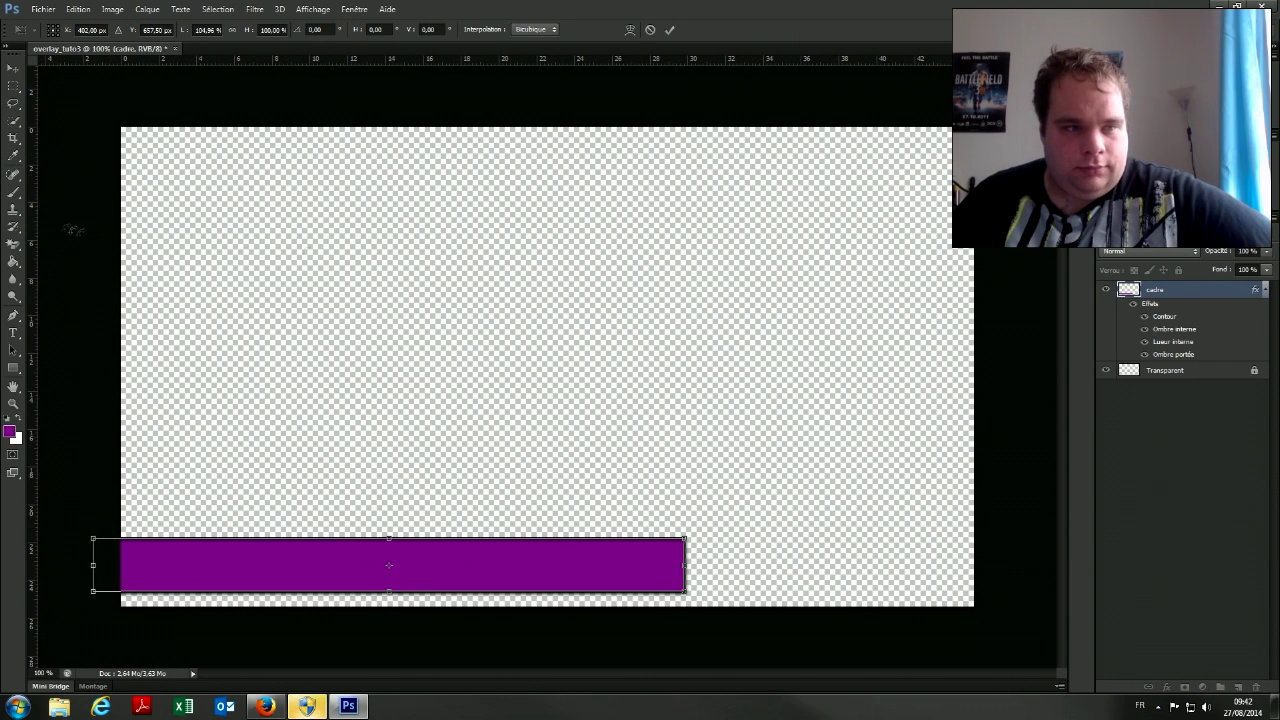
pyautogui.press('Return')
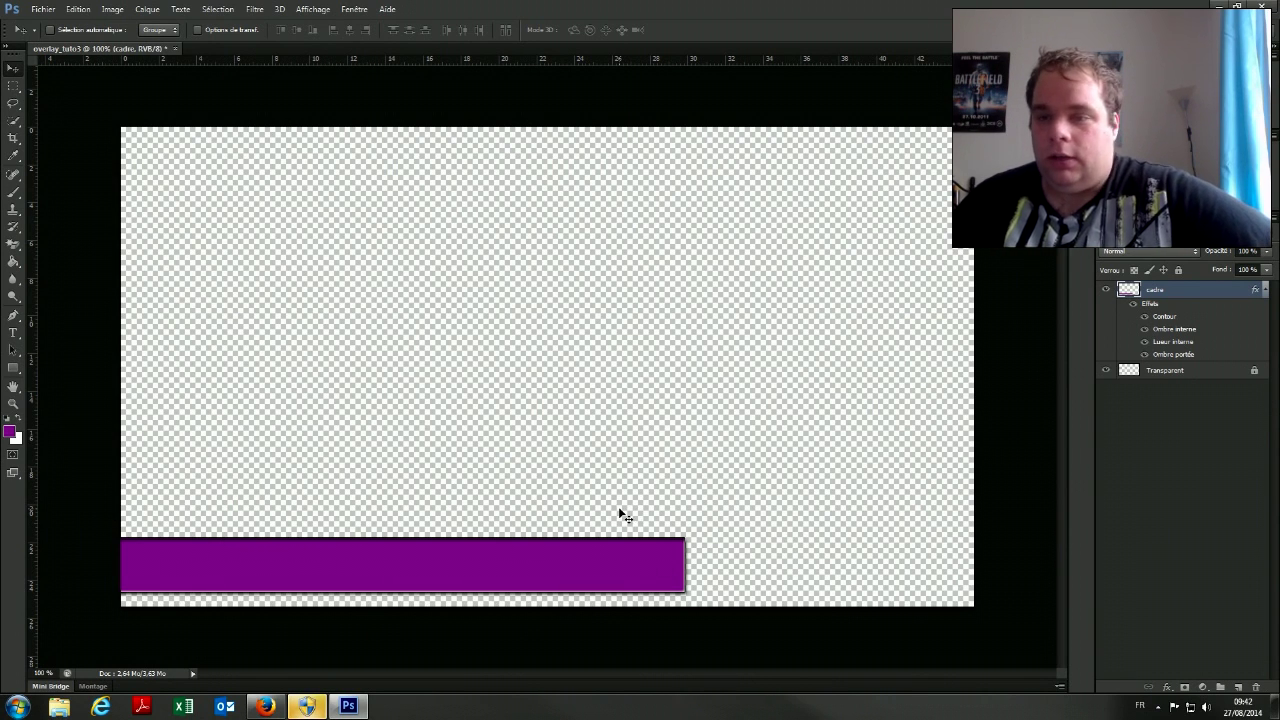
# Write 'Le Seigneur des Anneaux' inside the purple bar at 36 pt
pyautogui.click(15, 334)
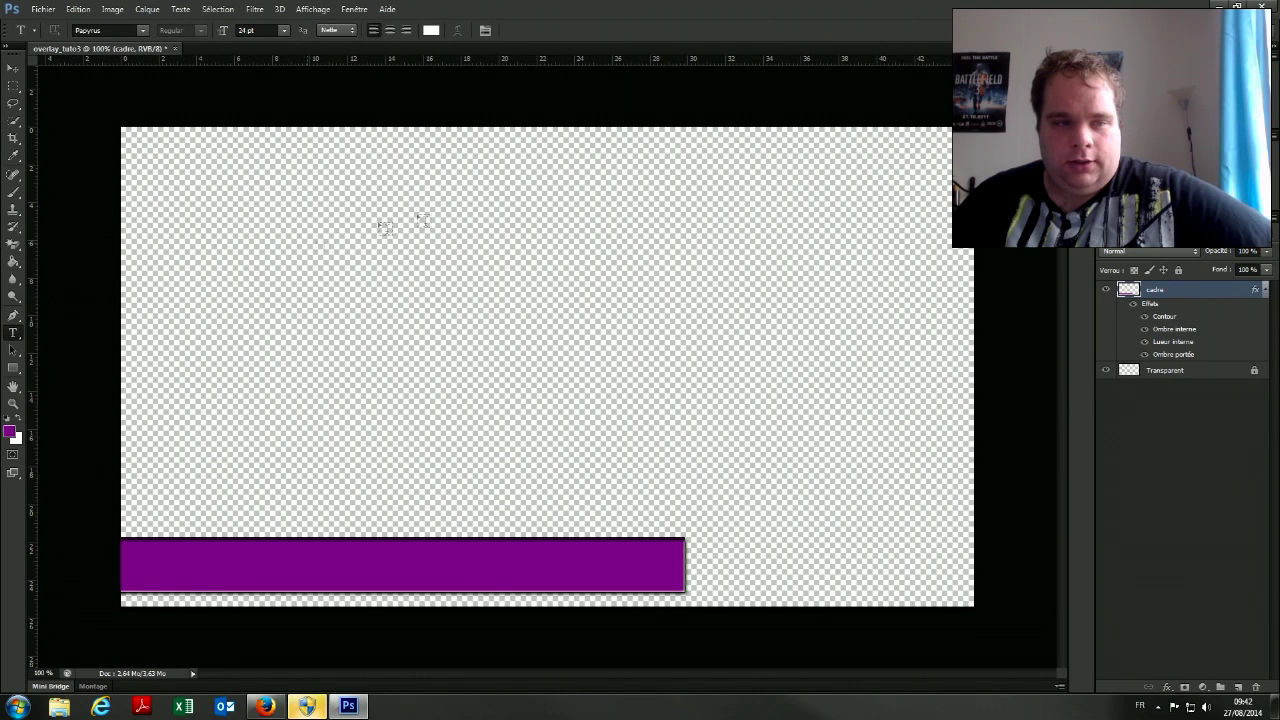
pyautogui.click(133, 569)
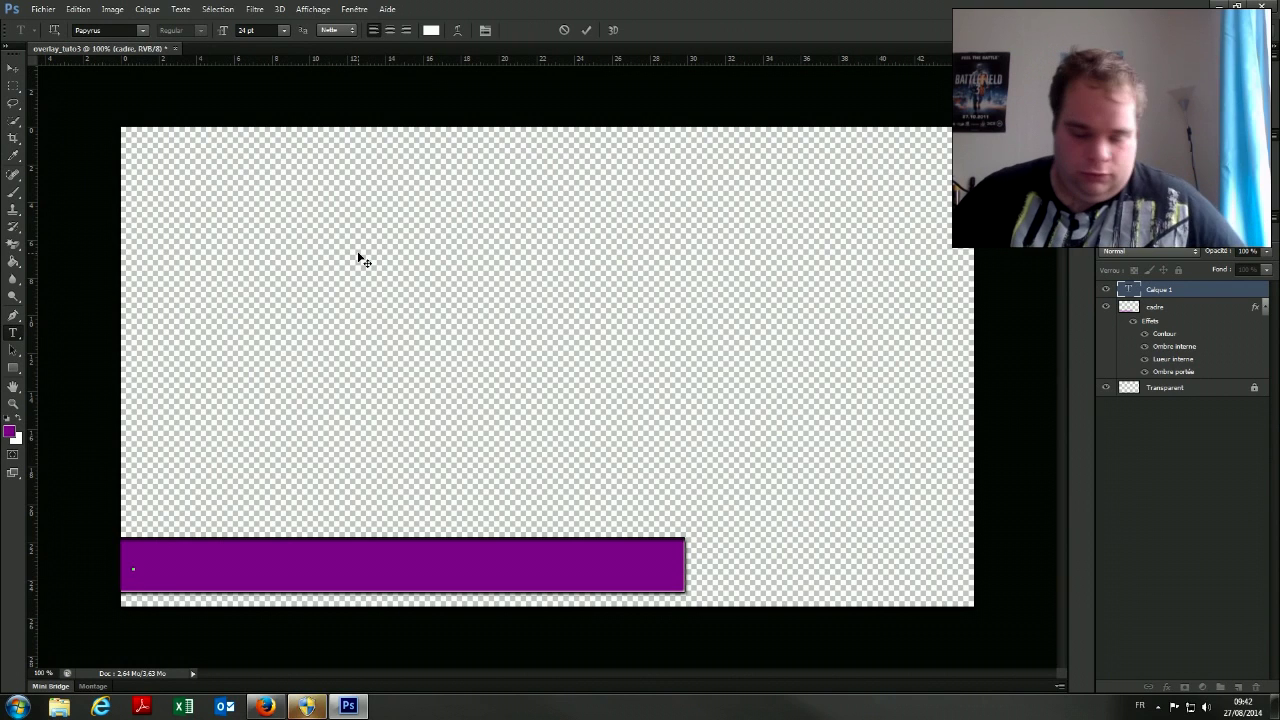
pyautogui.write('Le Seigneu')
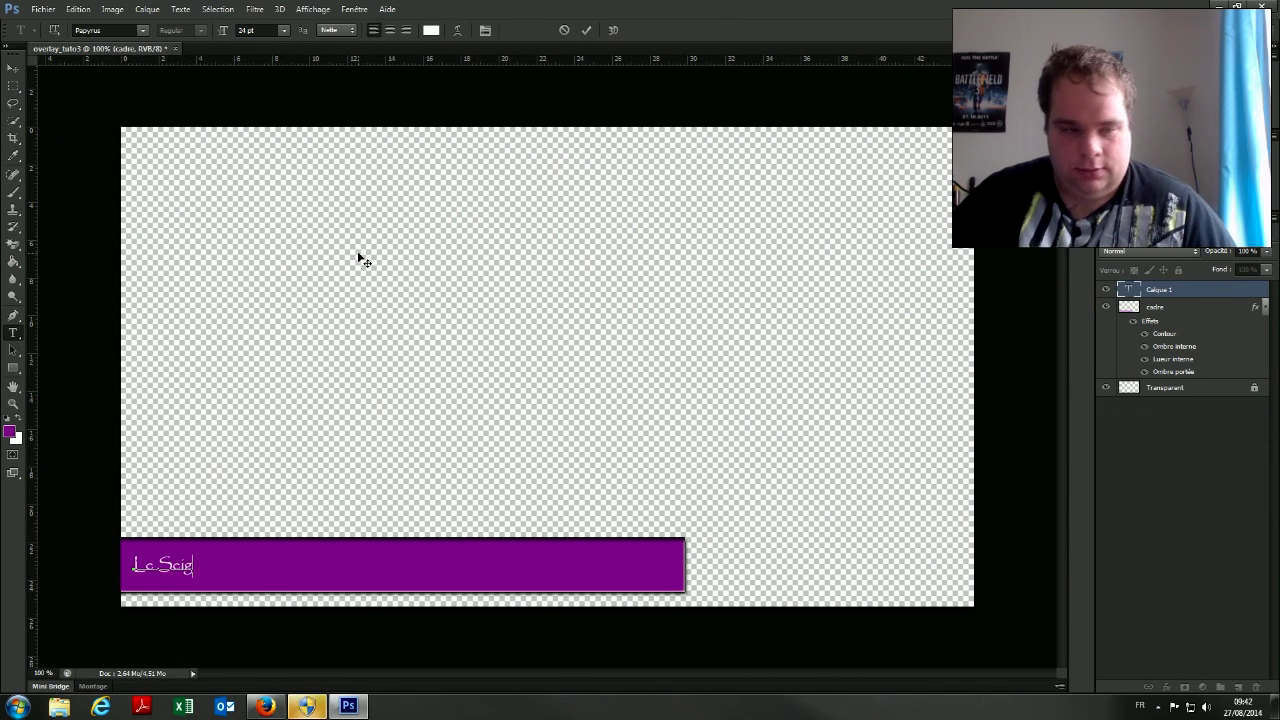
pyautogui.write('r des Anneaux')
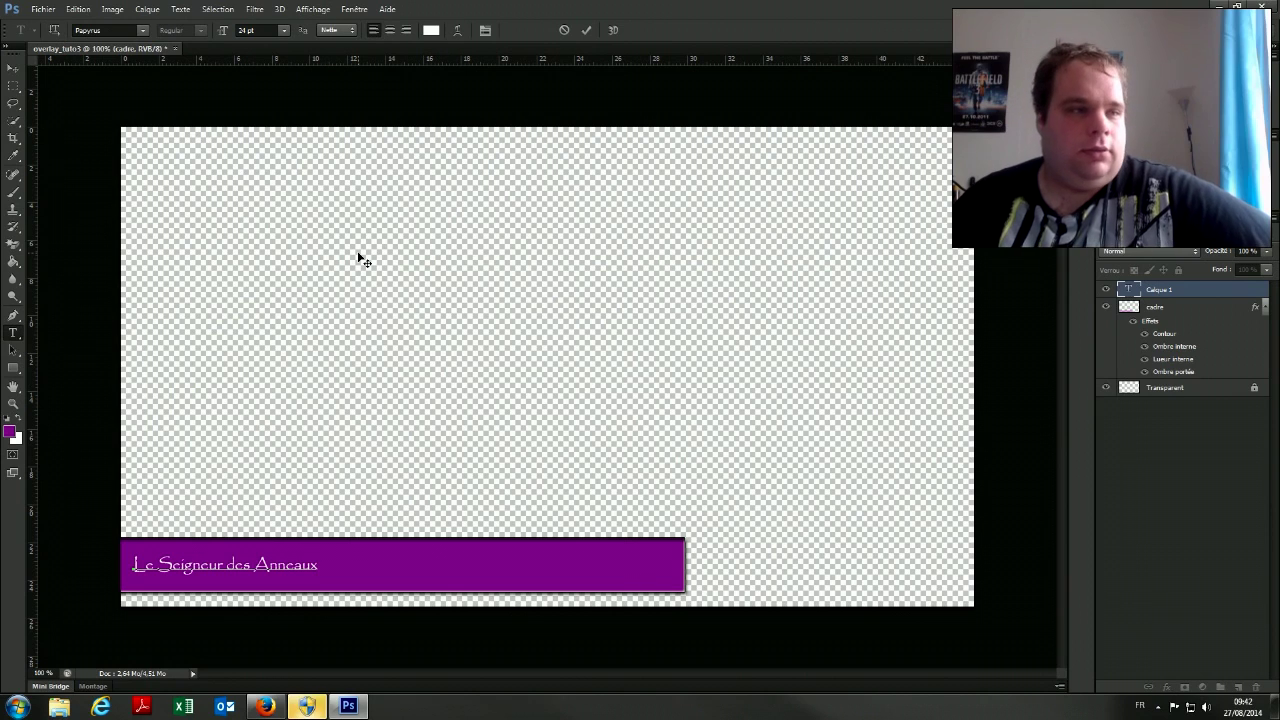
pyautogui.moveTo(318, 565); pyautogui.dragTo(96, 560)
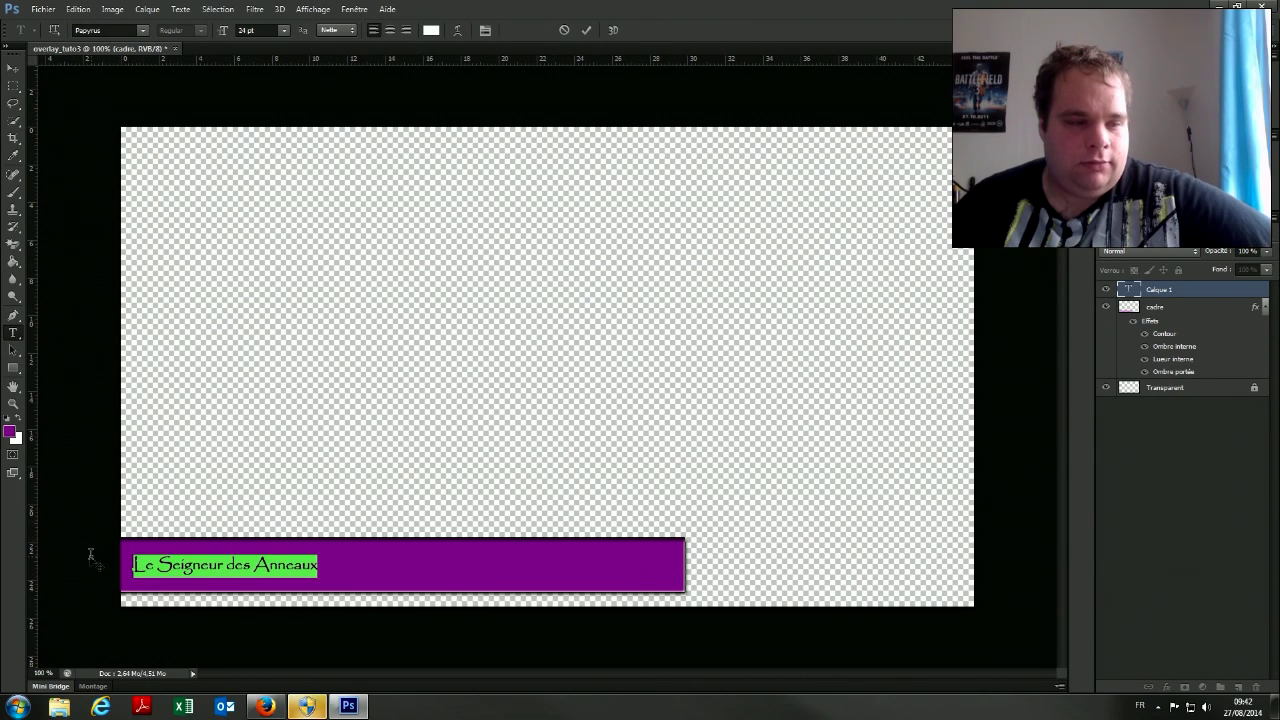
pyautogui.click(288, 31)
pyautogui.click(270, 209)
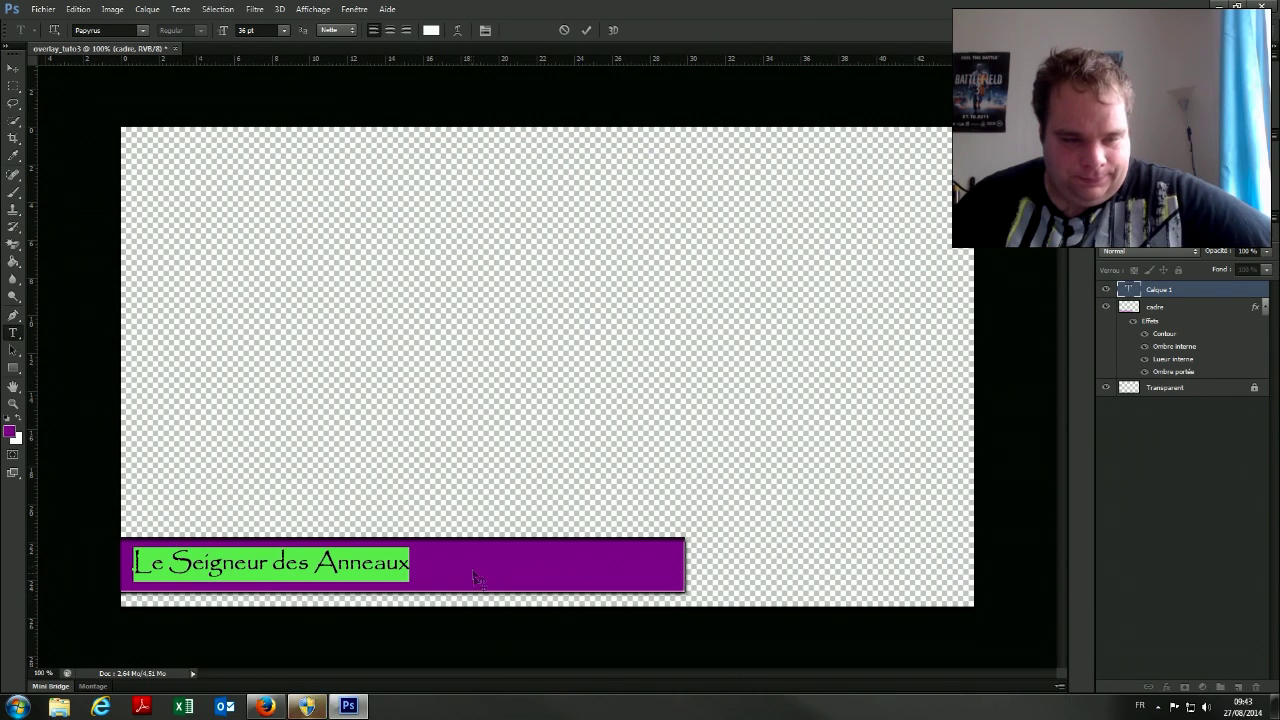
pyautogui.moveTo(488, 631); pyautogui.dragTo(481, 631)
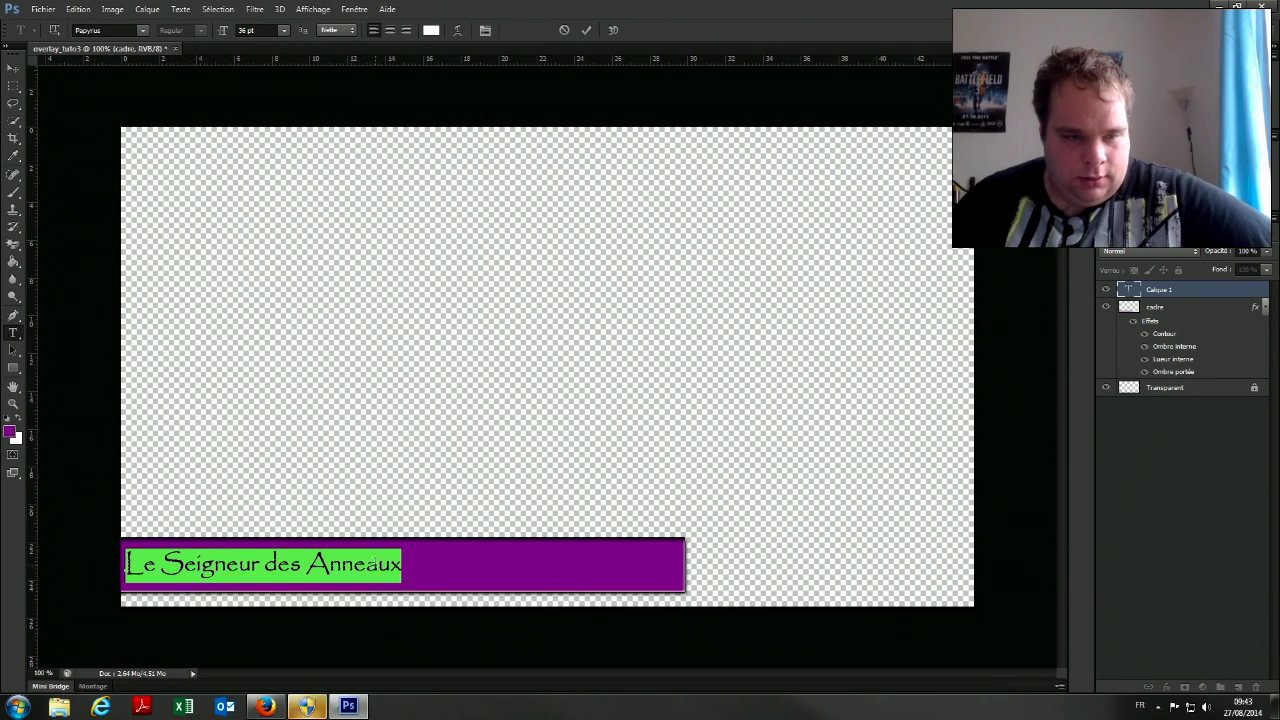
# Add 'de J.R.R. Tolkien' after the title at 24 pt and commit the text
pyautogui.click(436, 572)
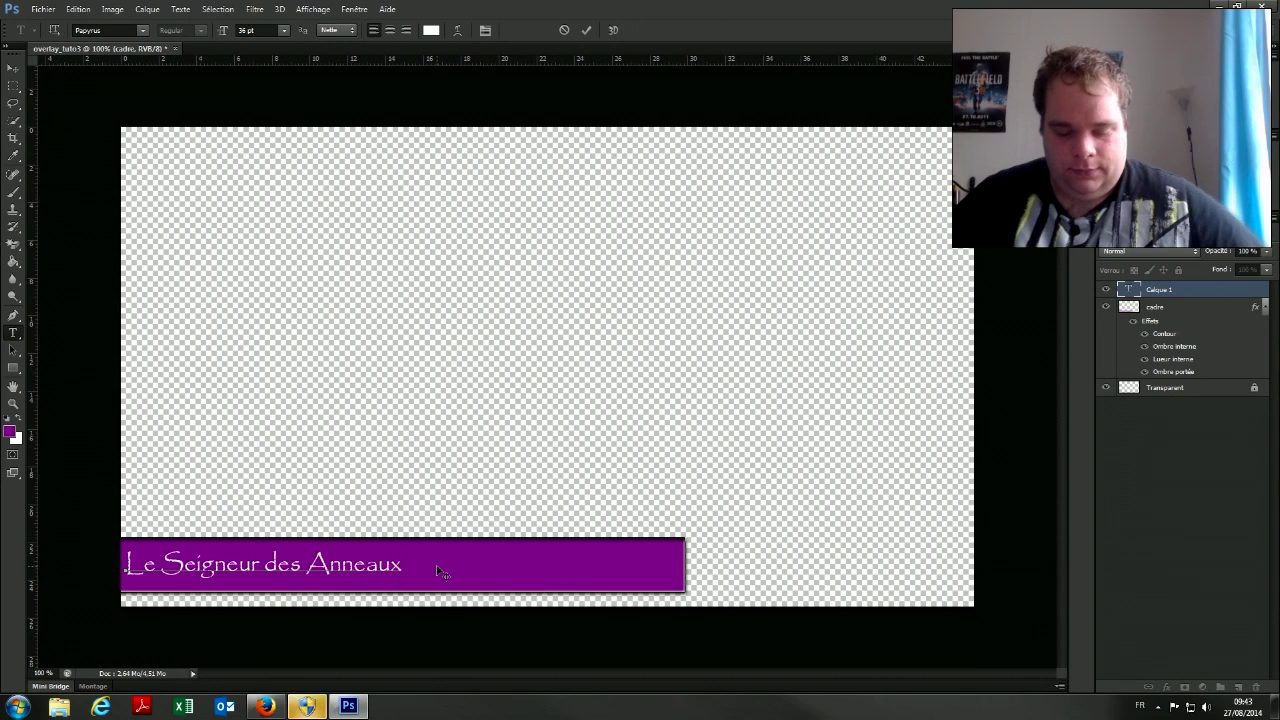
pyautogui.write(' de')
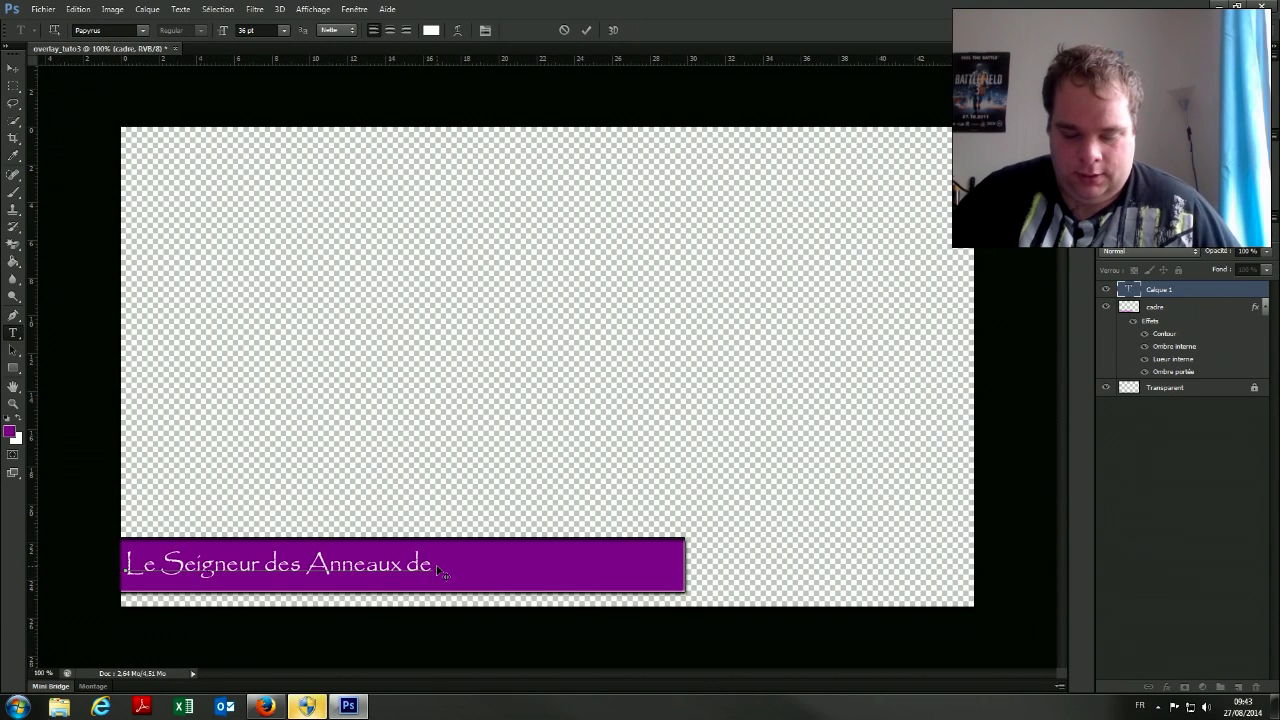
pyautogui.write('.R')
pyautogui.write('R Tolk')
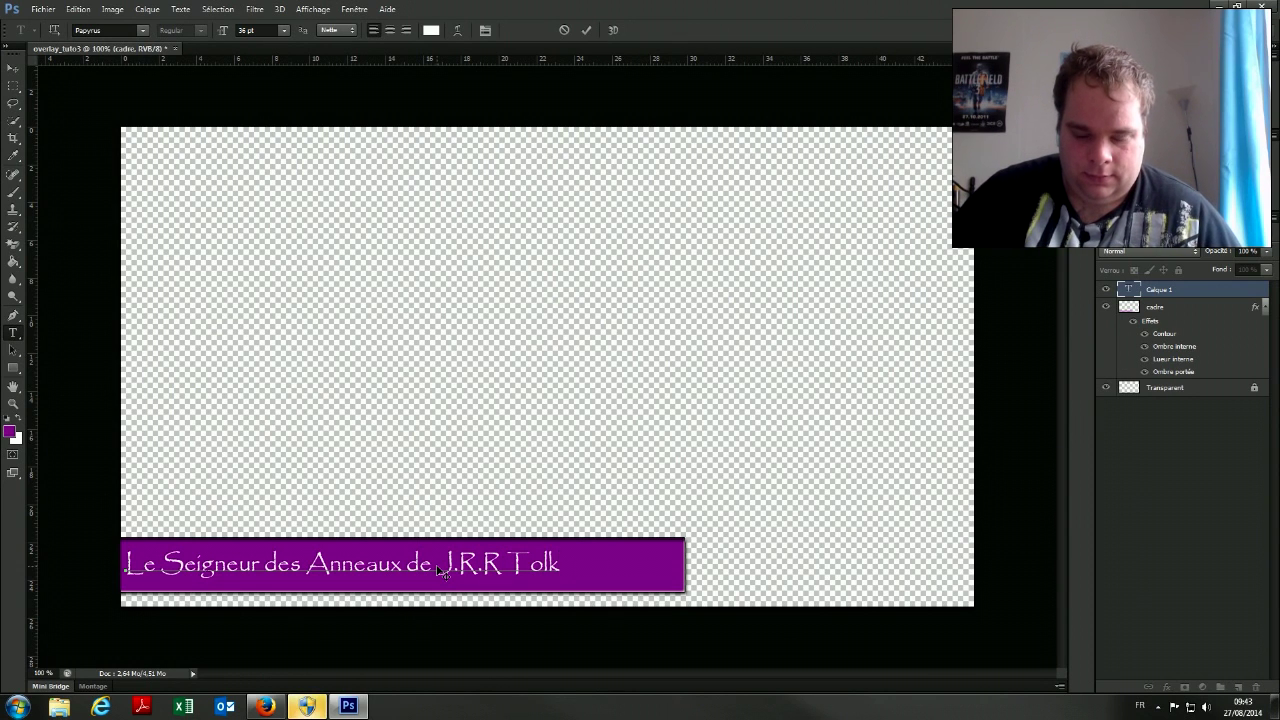
pyautogui.write('ien')
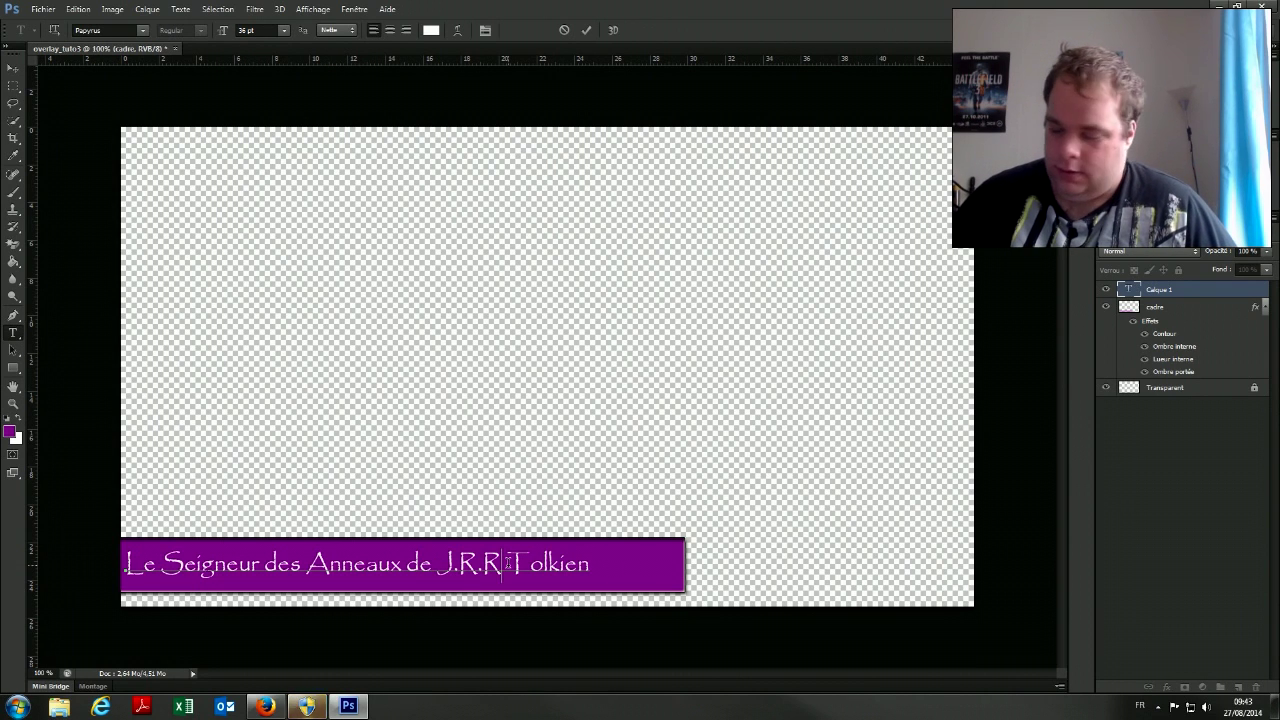
pyautogui.write('.')
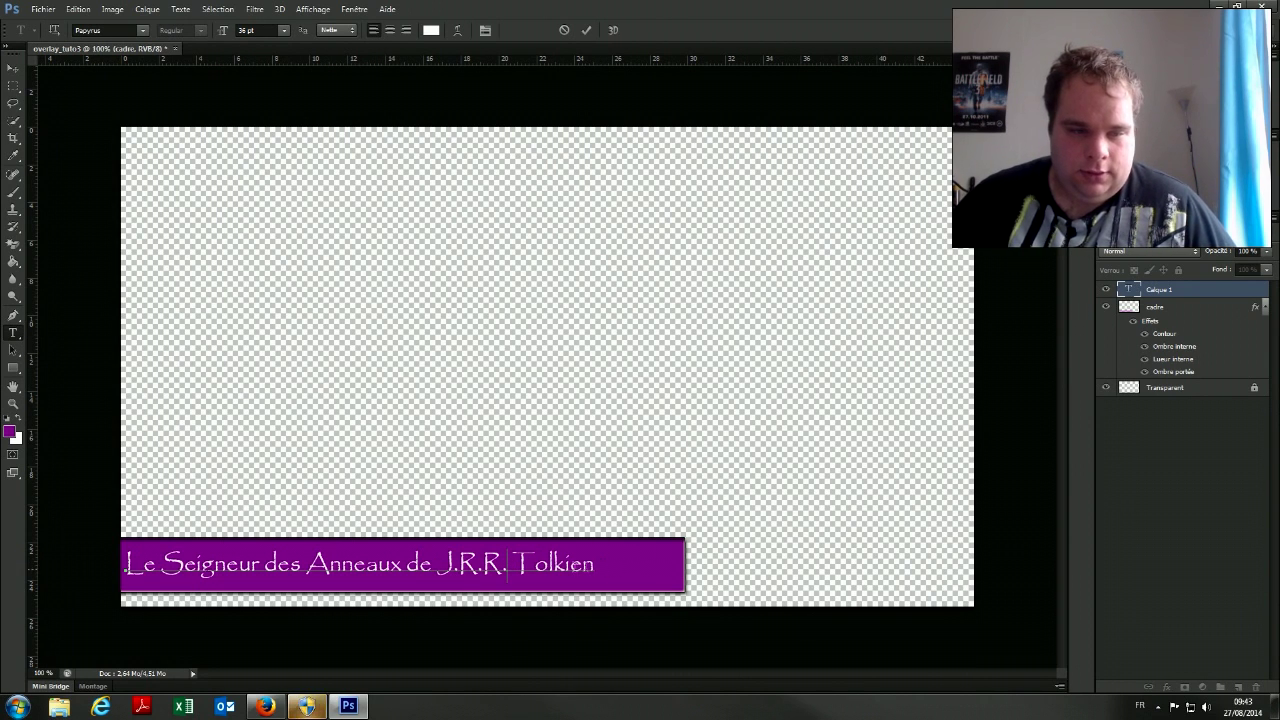
pyautogui.moveTo(596, 565); pyautogui.dragTo(399, 558)
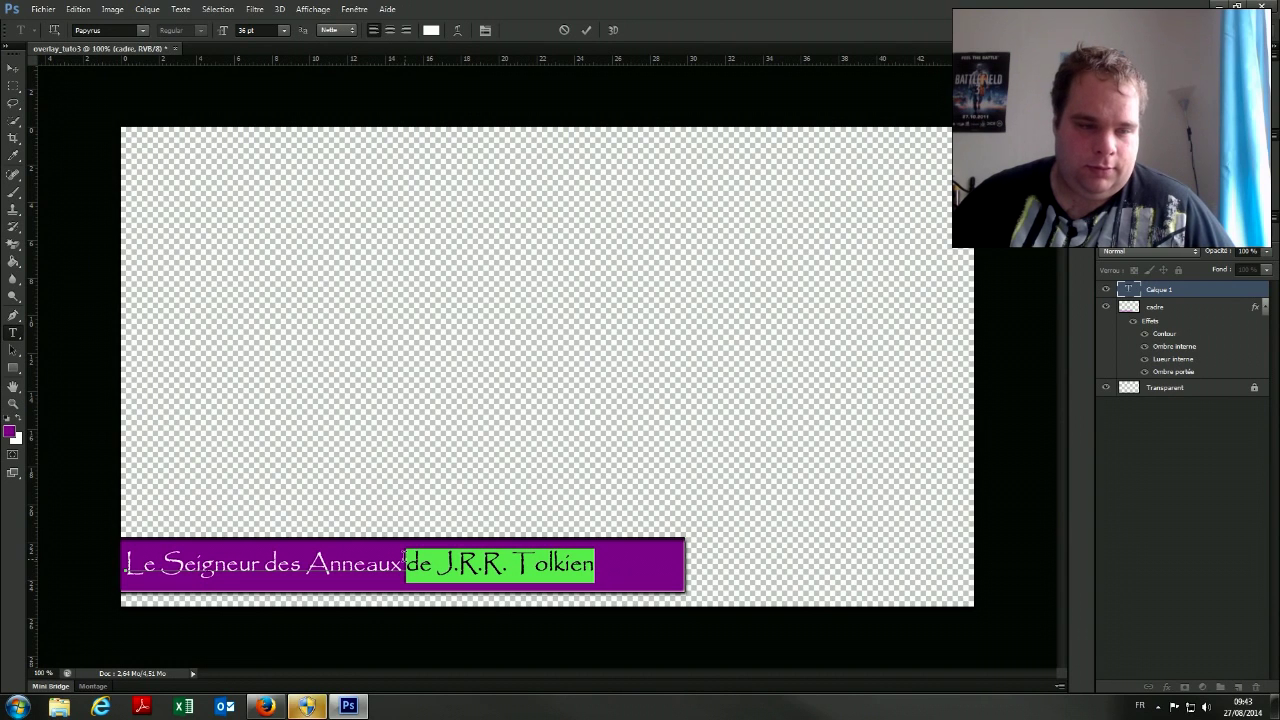
pyautogui.click(283, 30)
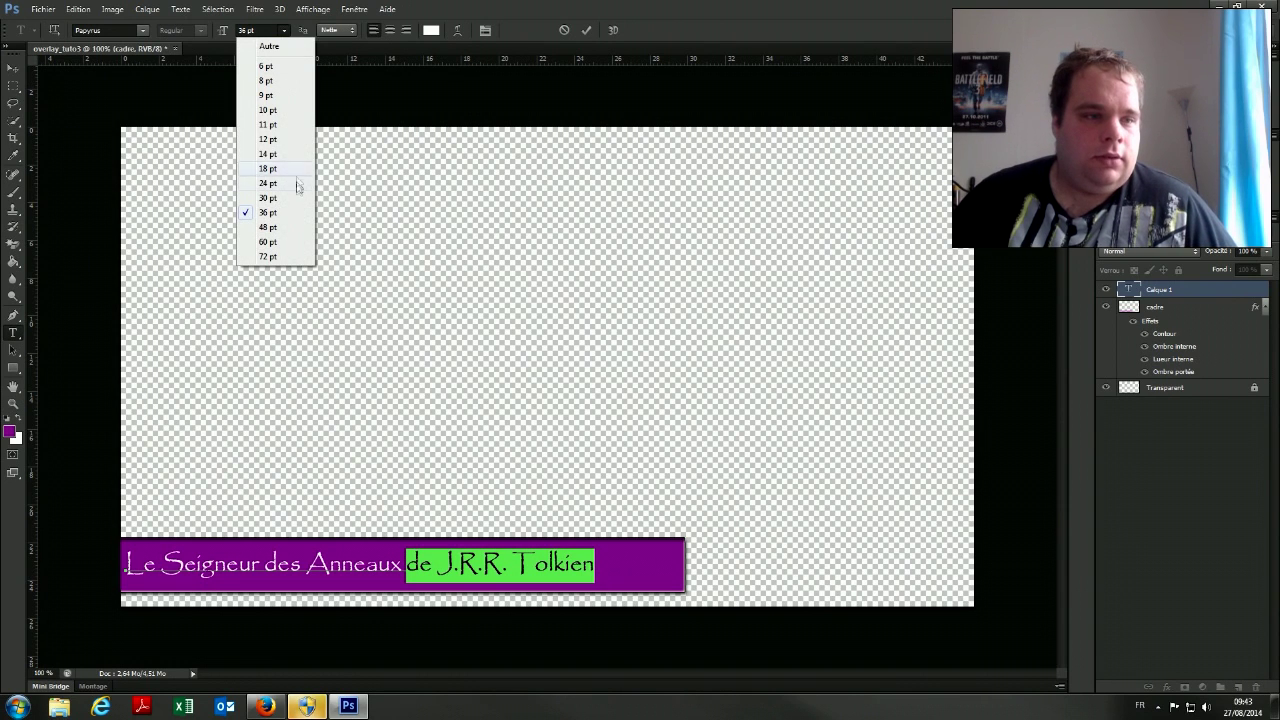
pyautogui.click(274, 185)
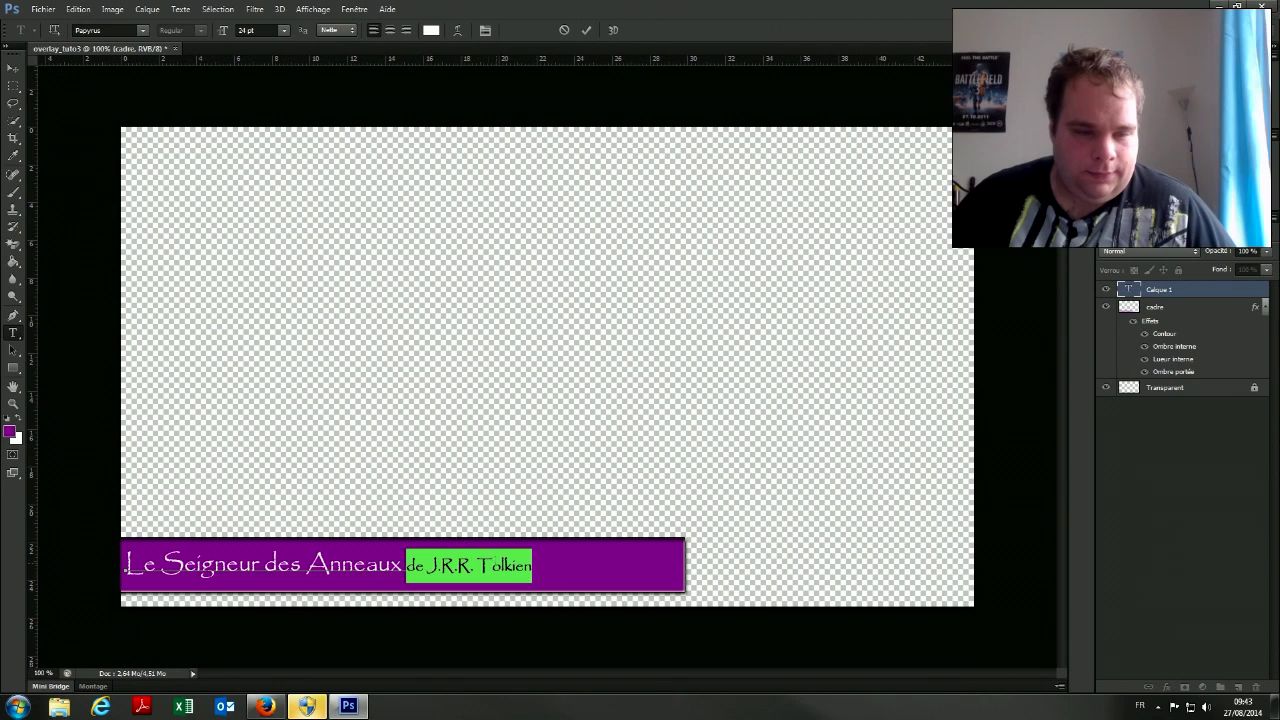
pyautogui.click(13, 68)
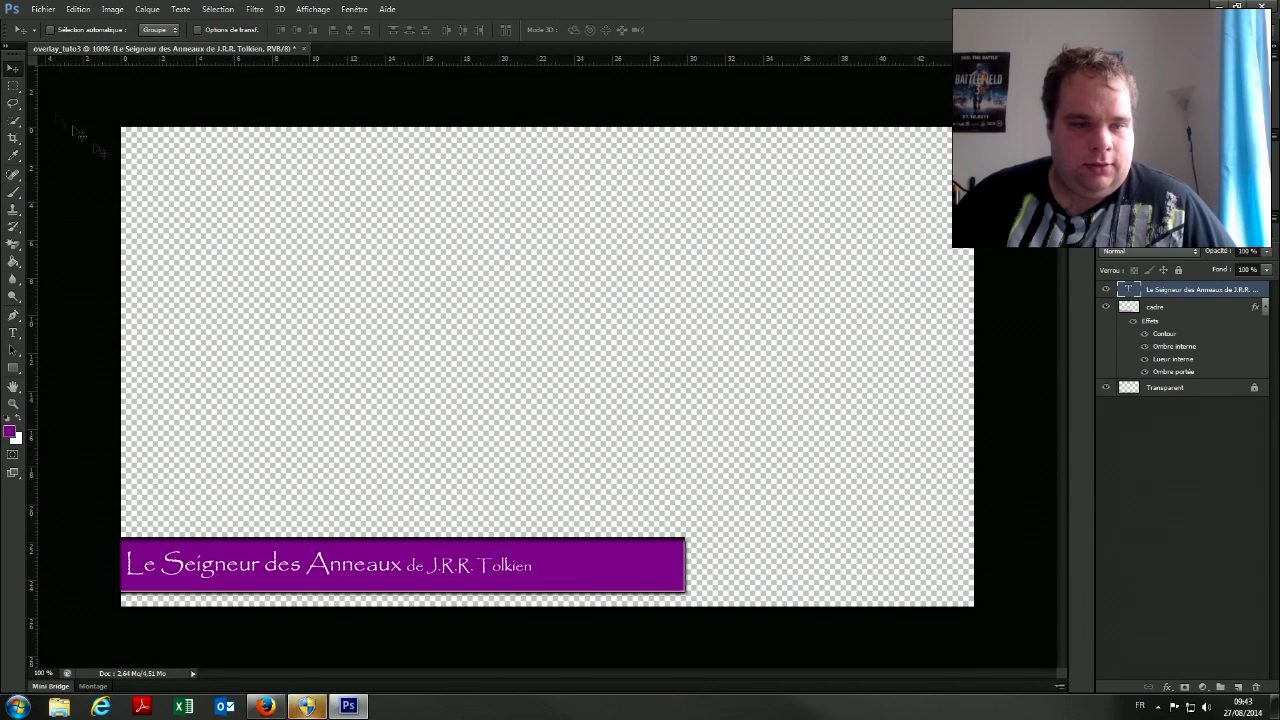
# Give the title text layer a stroke of size 1
pyautogui.rightClick(1187, 290)
pyautogui.click(1000, 256)
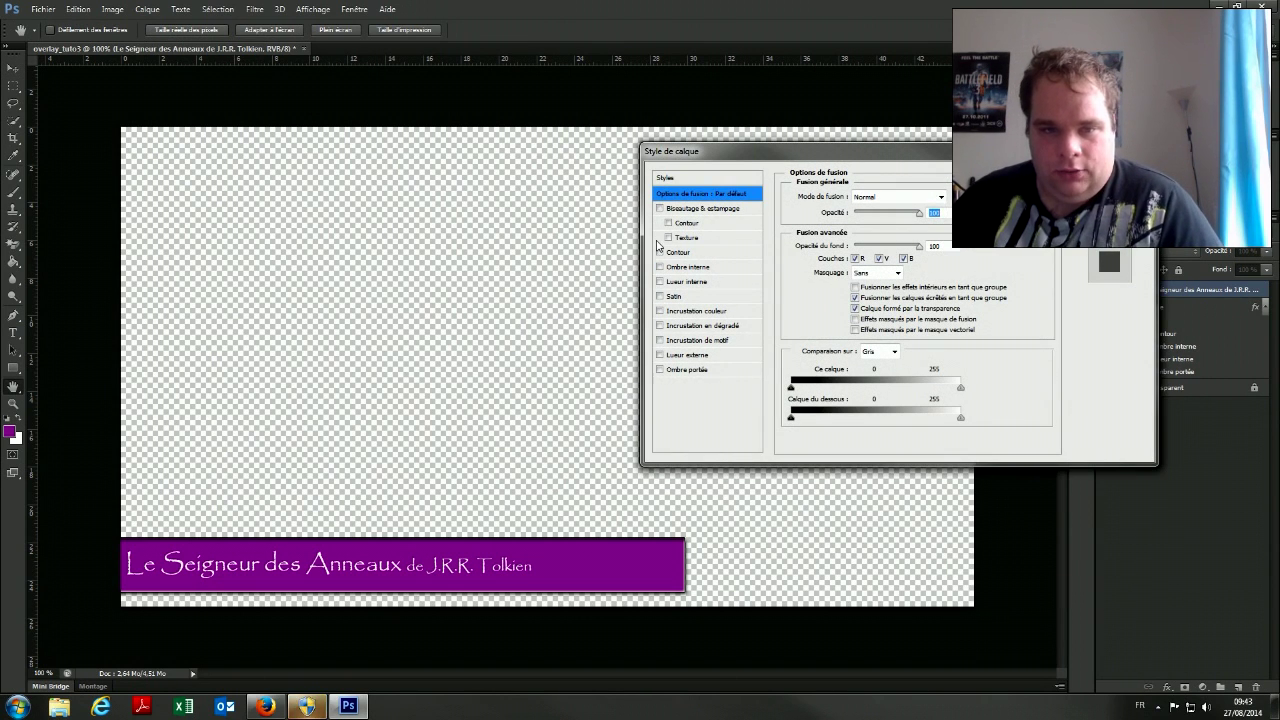
pyautogui.click(659, 252)
pyautogui.moveTo(871, 196); pyautogui.dragTo(890, 196)
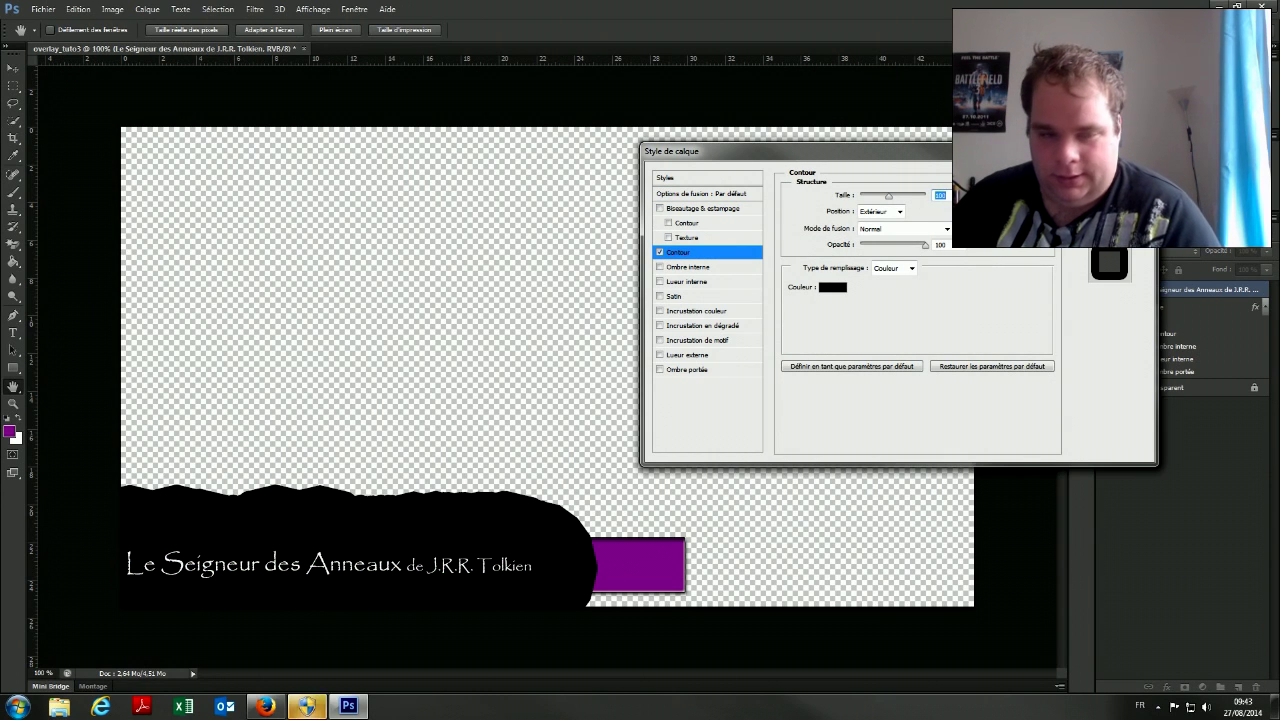
pyautogui.write('1')
pyautogui.click(1108, 175)
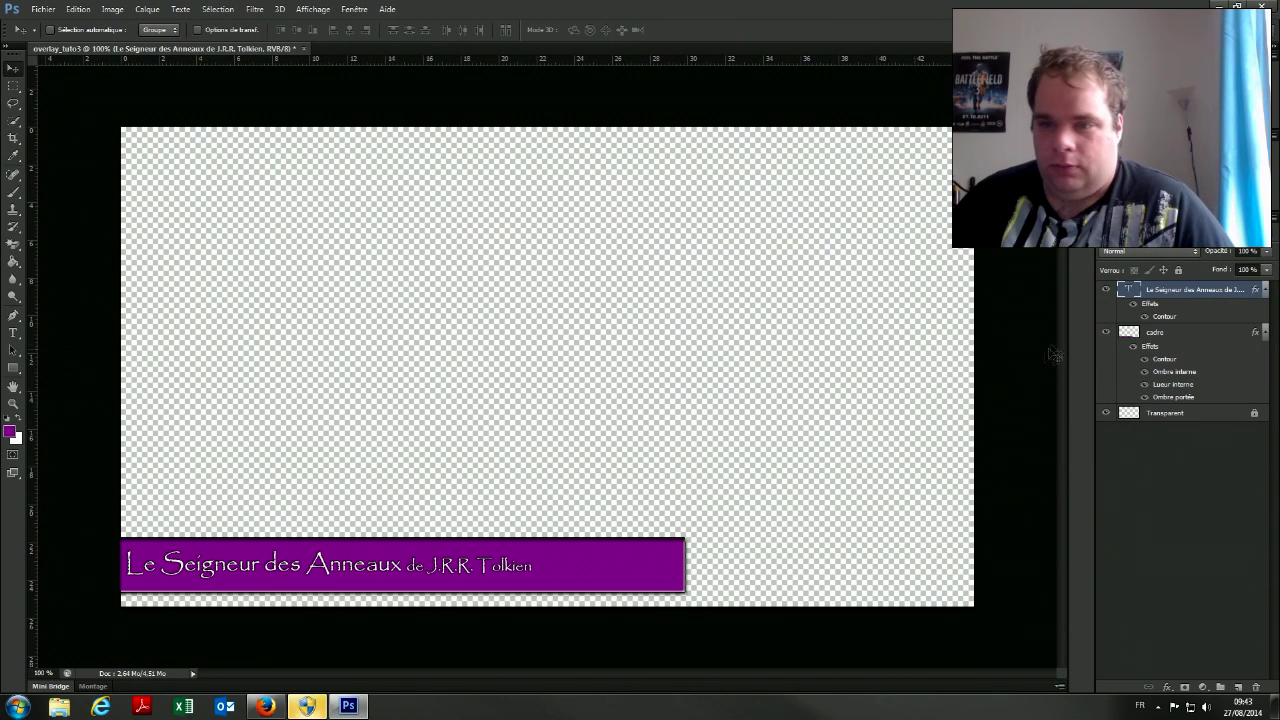
# Add a white outer glow with a slightly larger size to the title
pyautogui.rightClick(1150, 296)
pyautogui.click(945, 172)
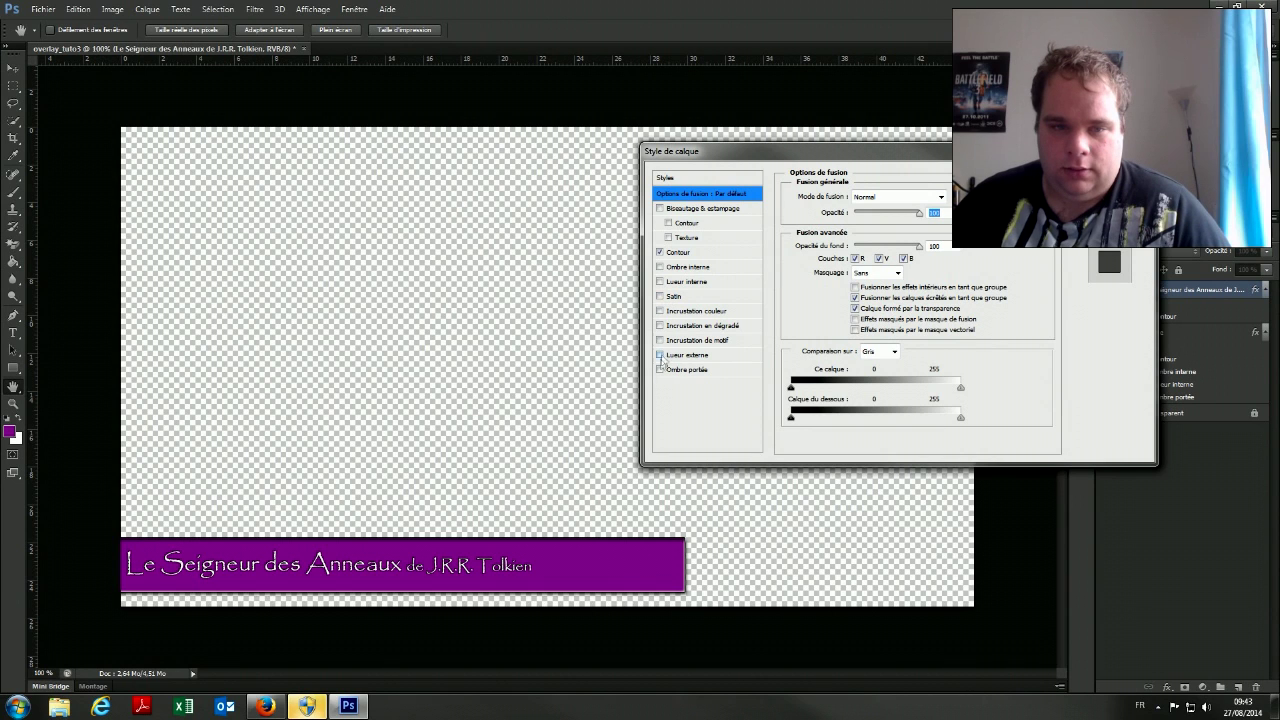
pyautogui.click(688, 355)
pyautogui.click(834, 243)
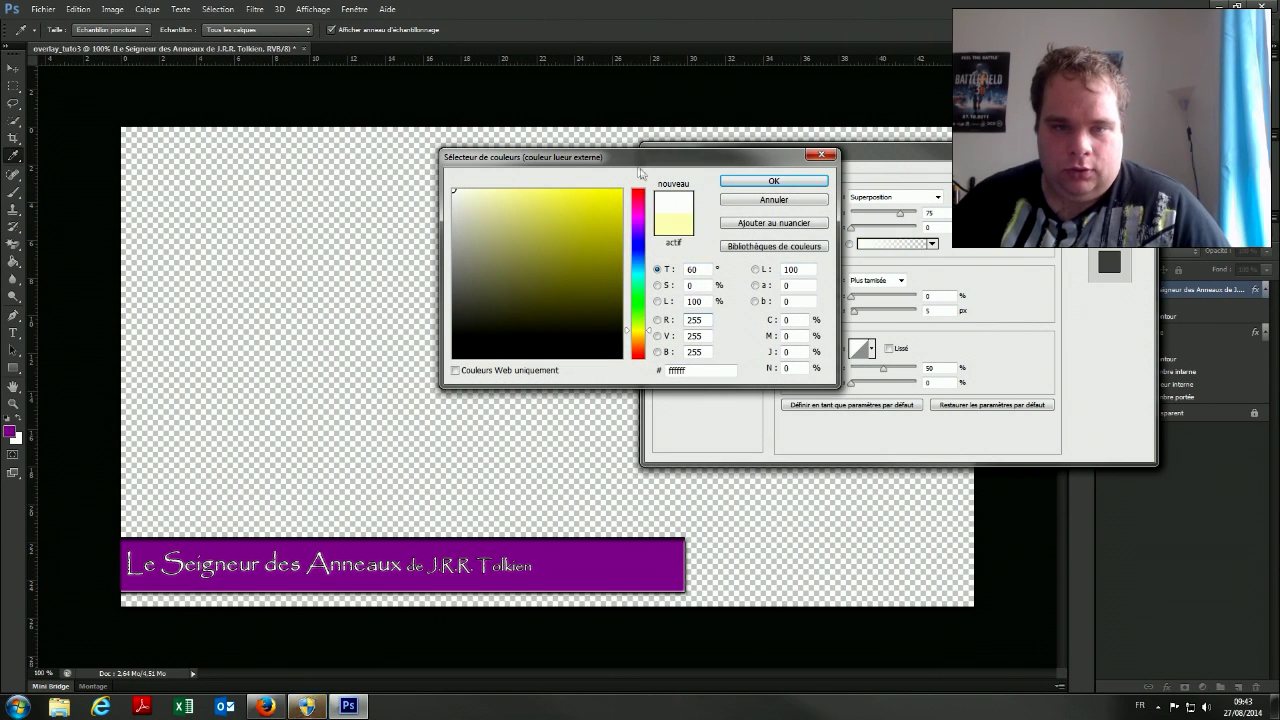
pyautogui.click(724, 182)
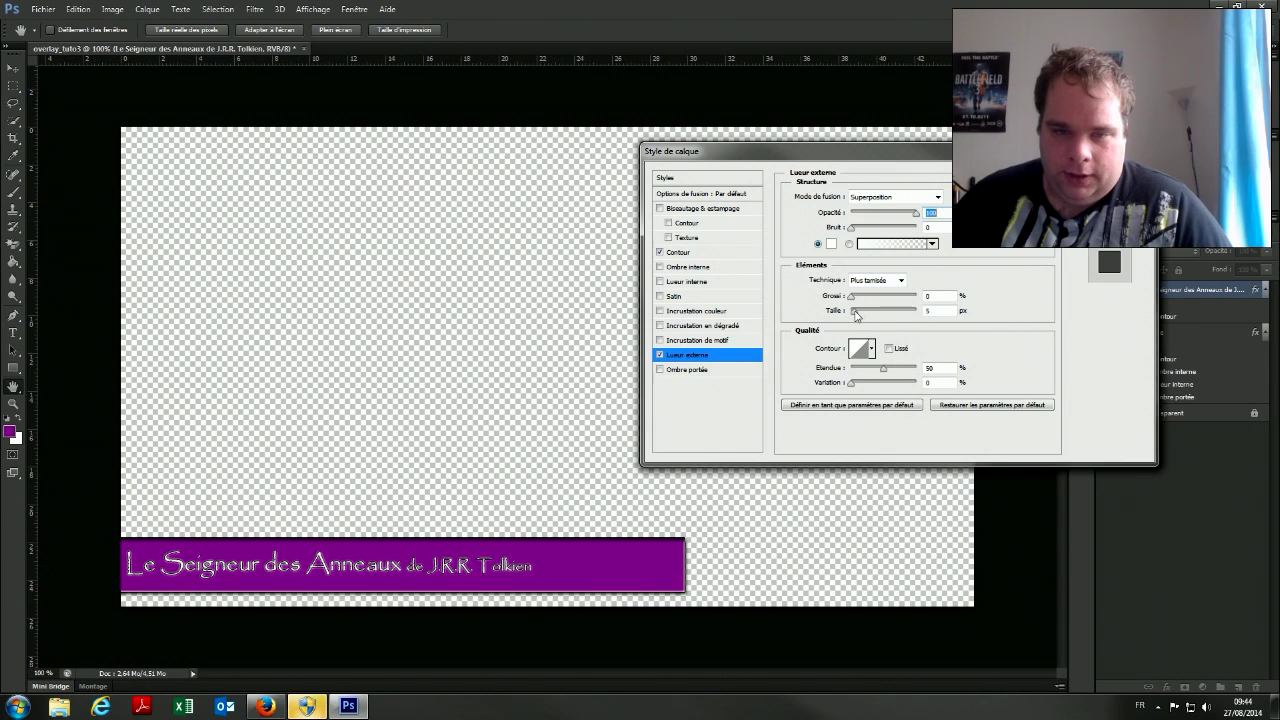
pyautogui.moveTo(852, 311); pyautogui.dragTo(861, 311)
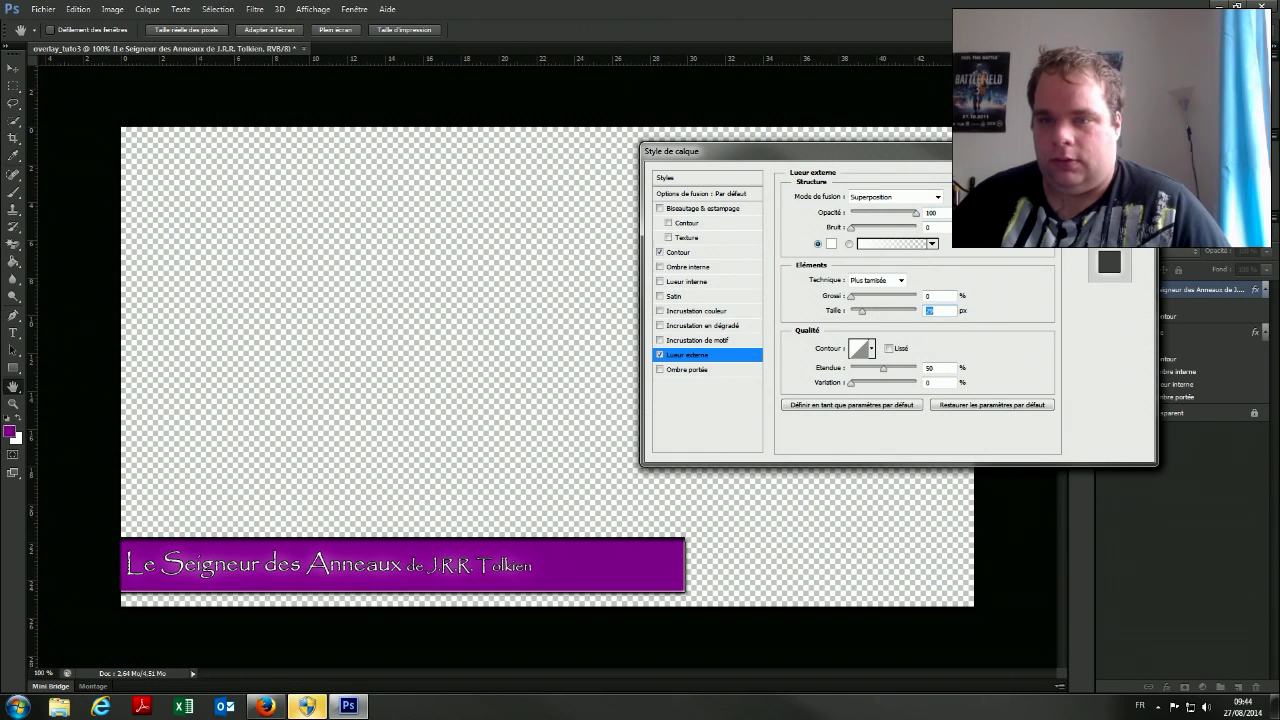
pyautogui.press('Return')
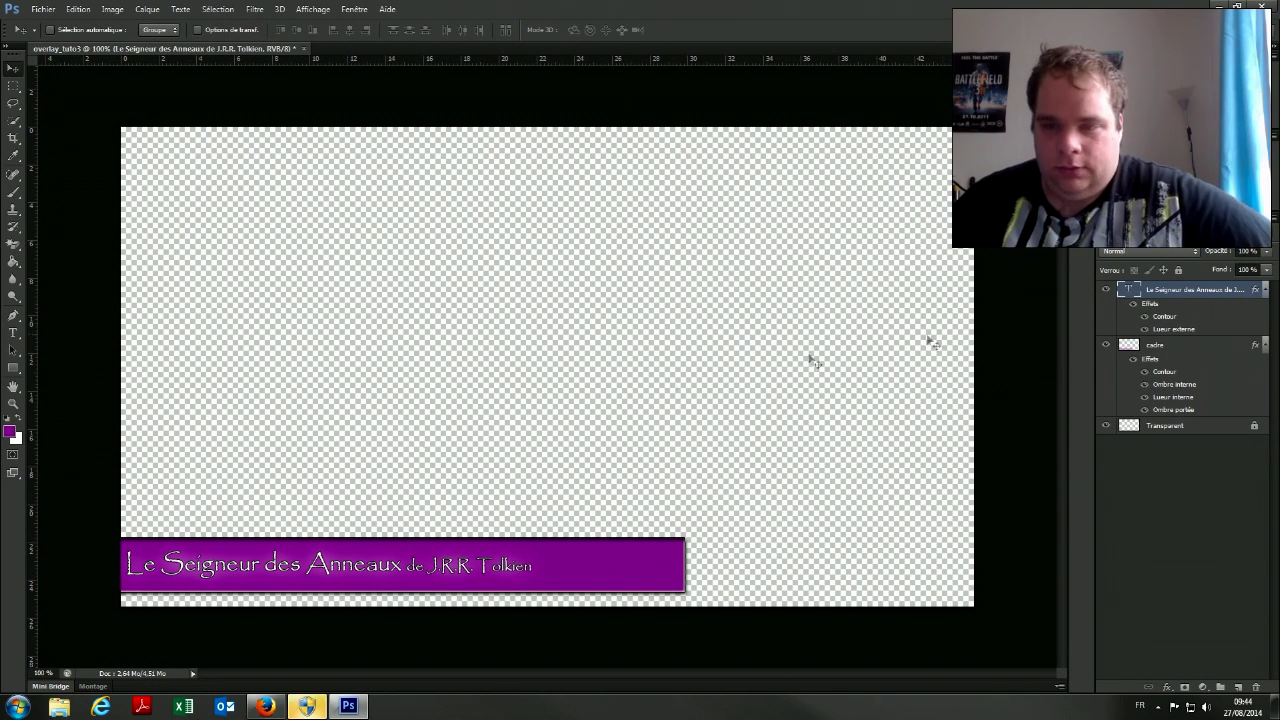
# Shift the title text slightly right so it sits inset within the purple bar
pyautogui.moveTo(343, 572); pyautogui.dragTo(403, 572)
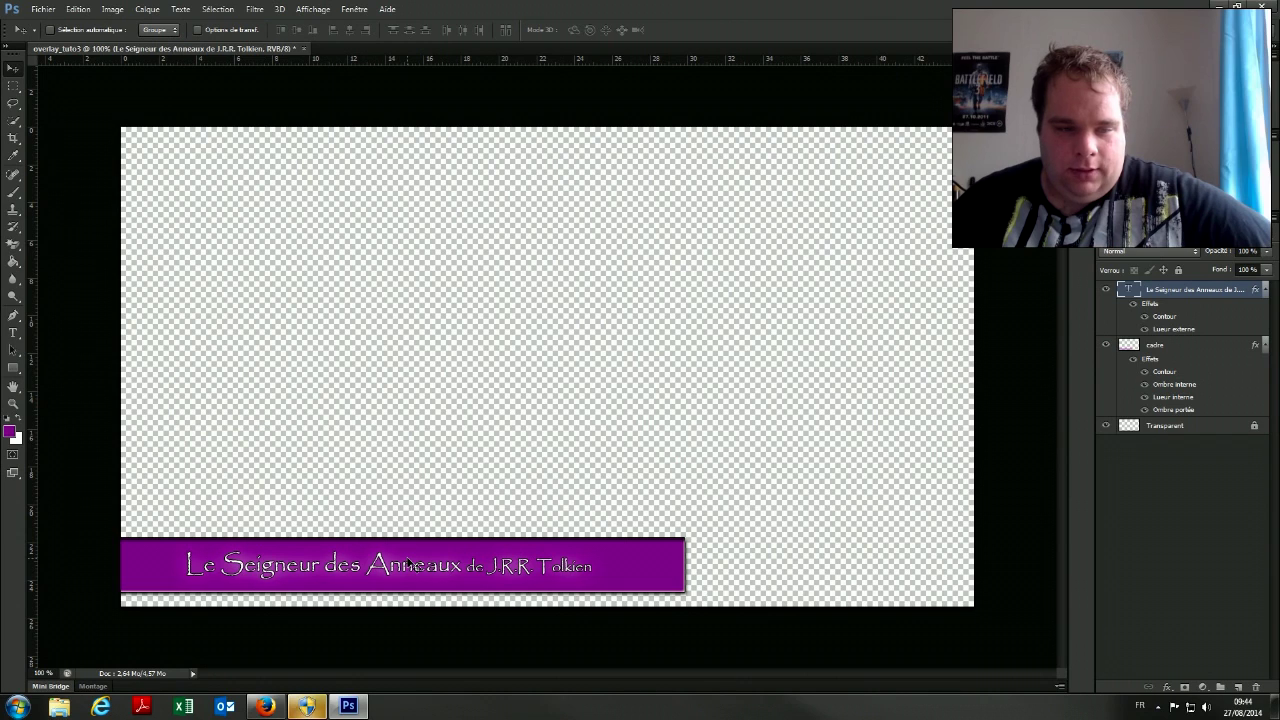
pyautogui.moveTo(407, 570)
pyautogui.mouseDown()
pyautogui.moveTo(430, 566)
pyautogui.moveTo(360, 567)
pyautogui.mouseUp()
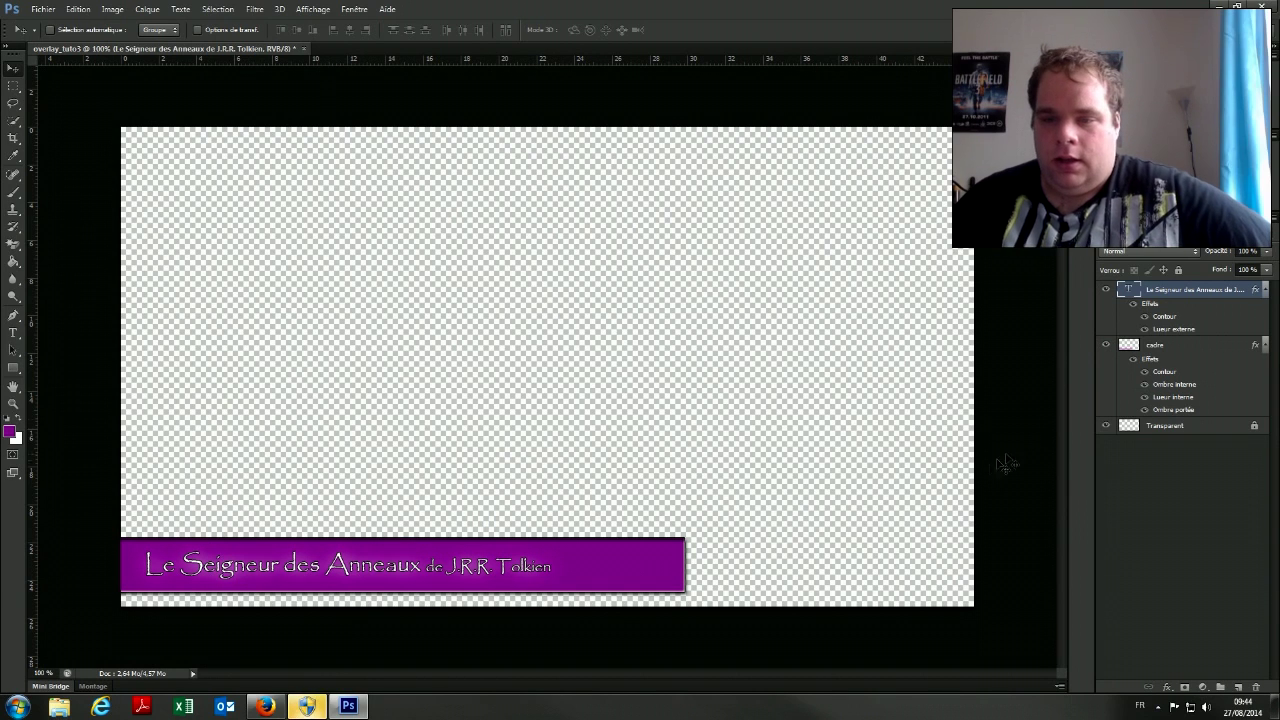
pyautogui.click(1136, 346)
pyautogui.rightClick(1140, 346)
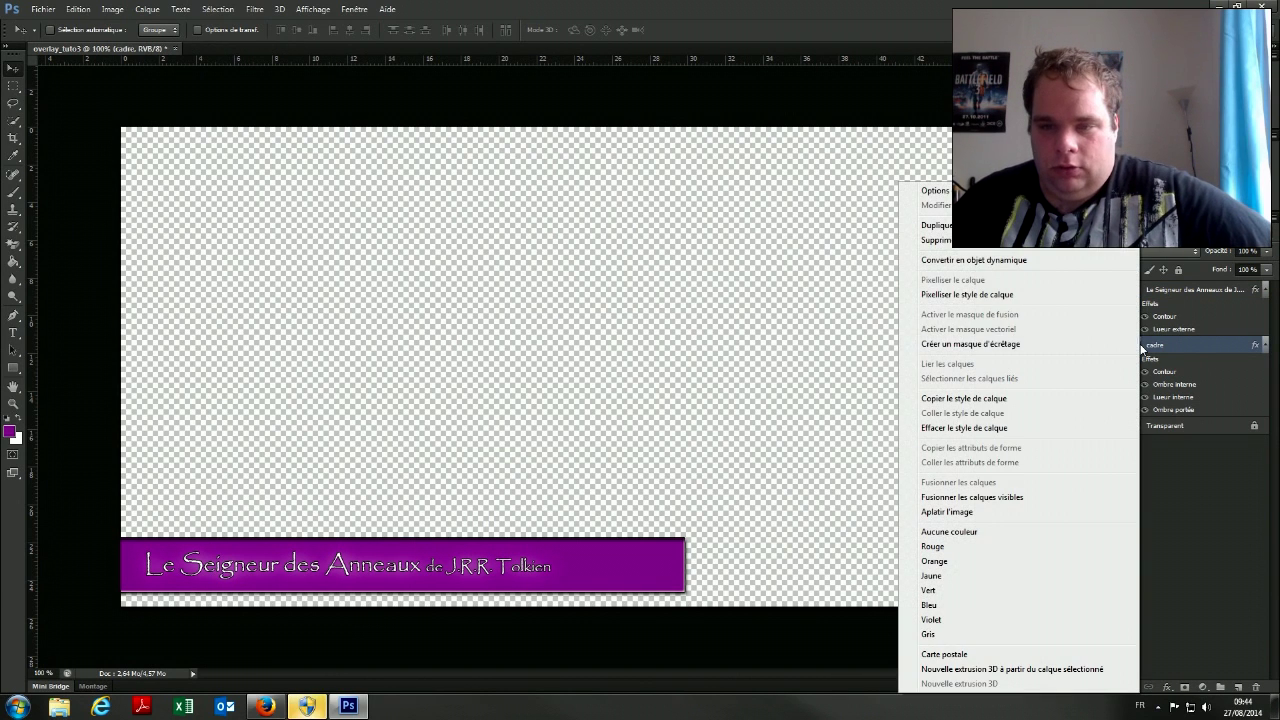
# Narrow the cadre banner from the right so it ends just after the Tolkien text
pyautogui.click(1192, 426)
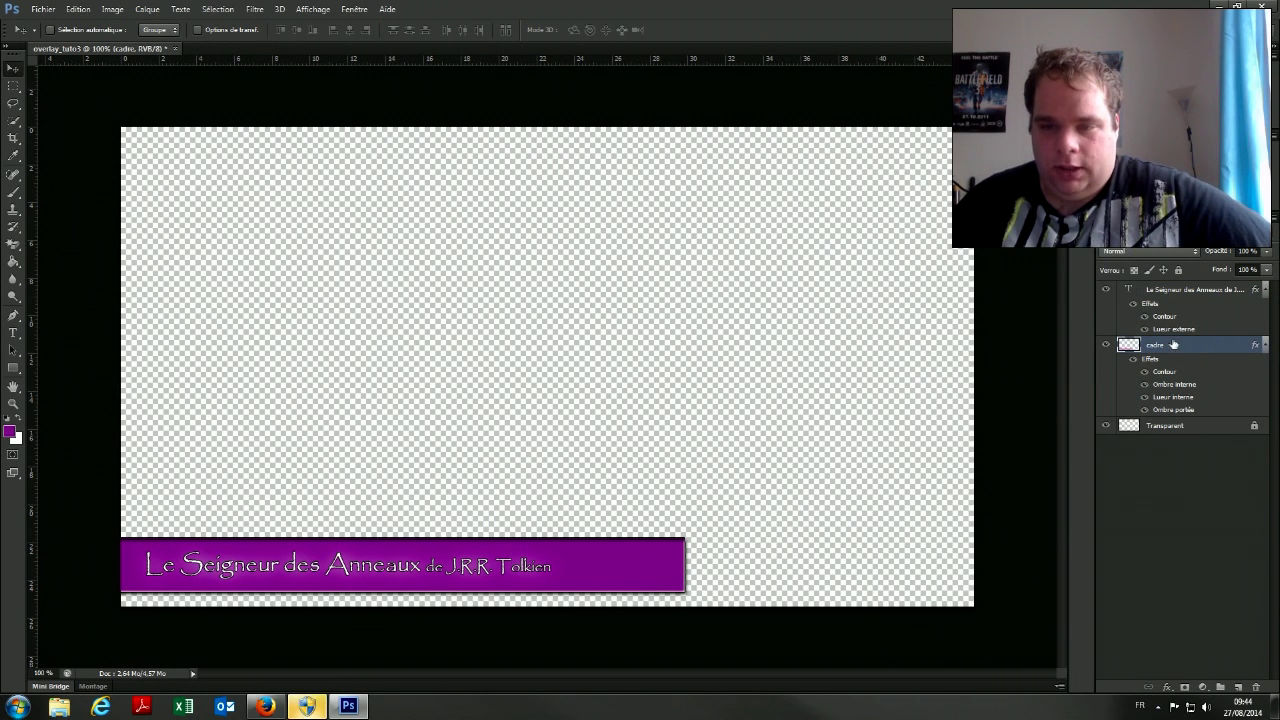
pyautogui.hotkey('ctrl', 't')
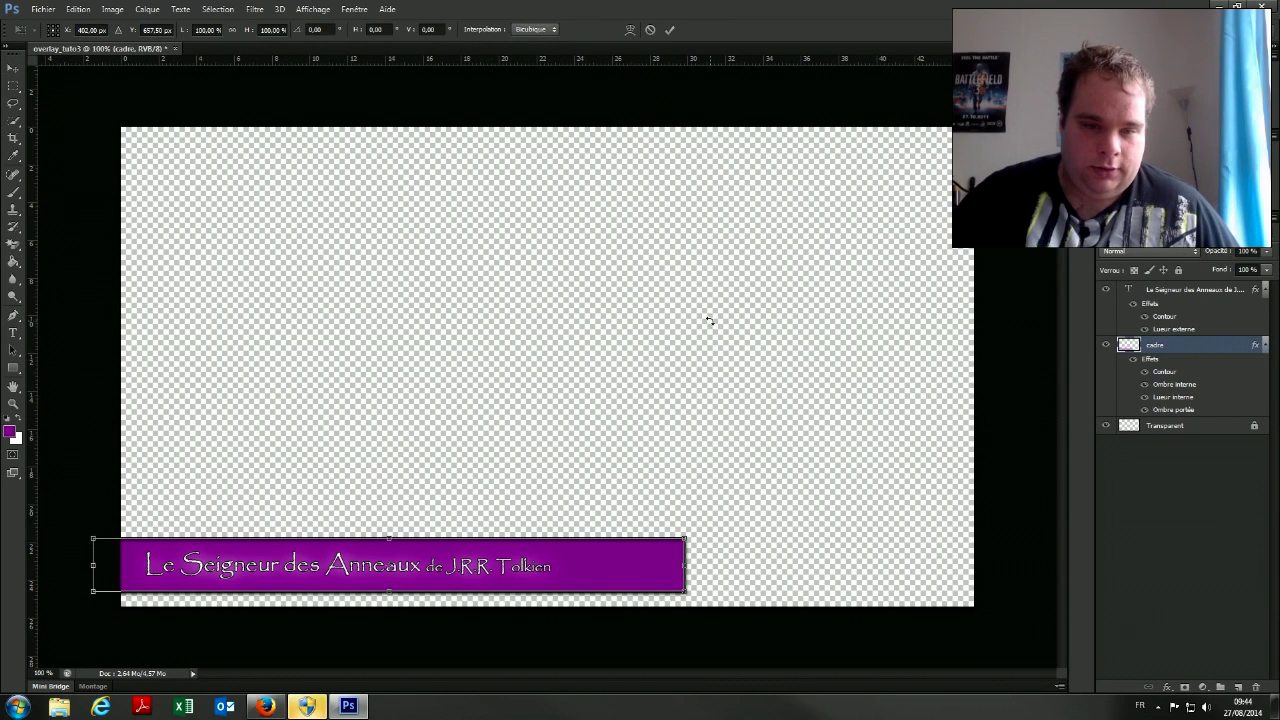
pyautogui.moveTo(684, 563); pyautogui.dragTo(575, 566)
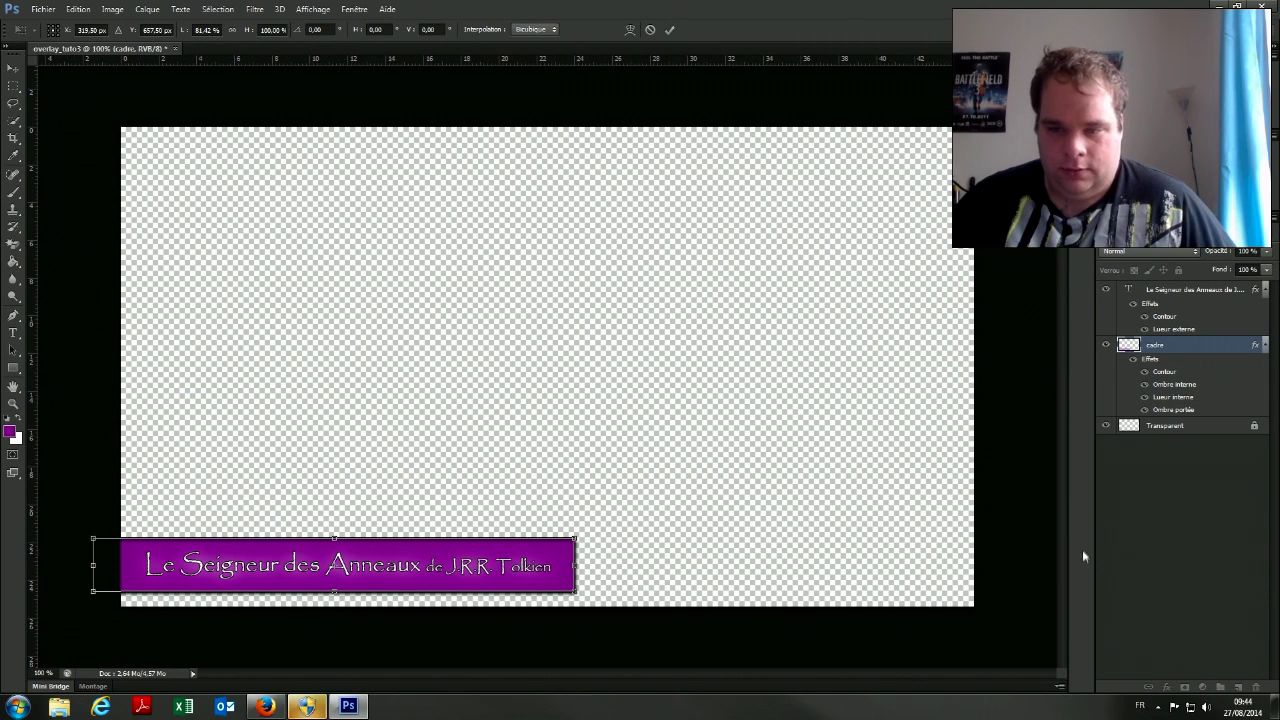
pyautogui.press('Return')
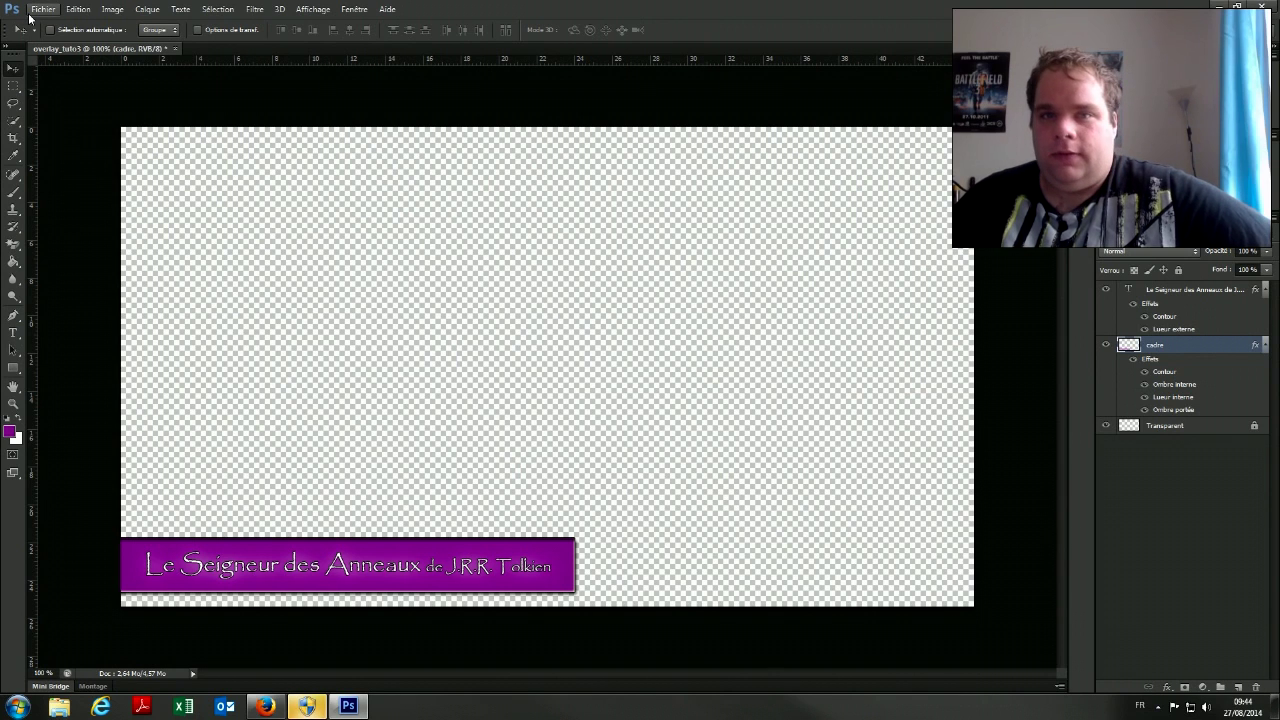
pyautogui.click(38, 12)
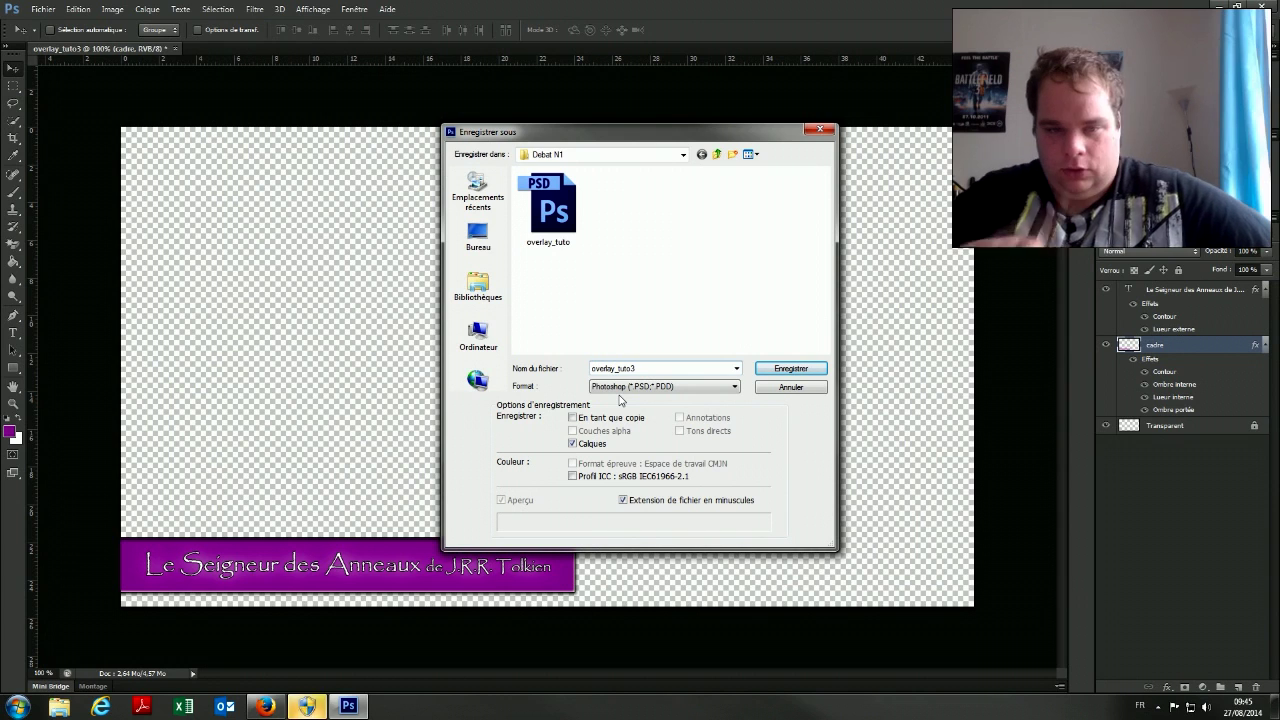
# Save the overlay as overlay_tuto3.png in PNG format, then show the desktop
pyautogui.press('Tab')
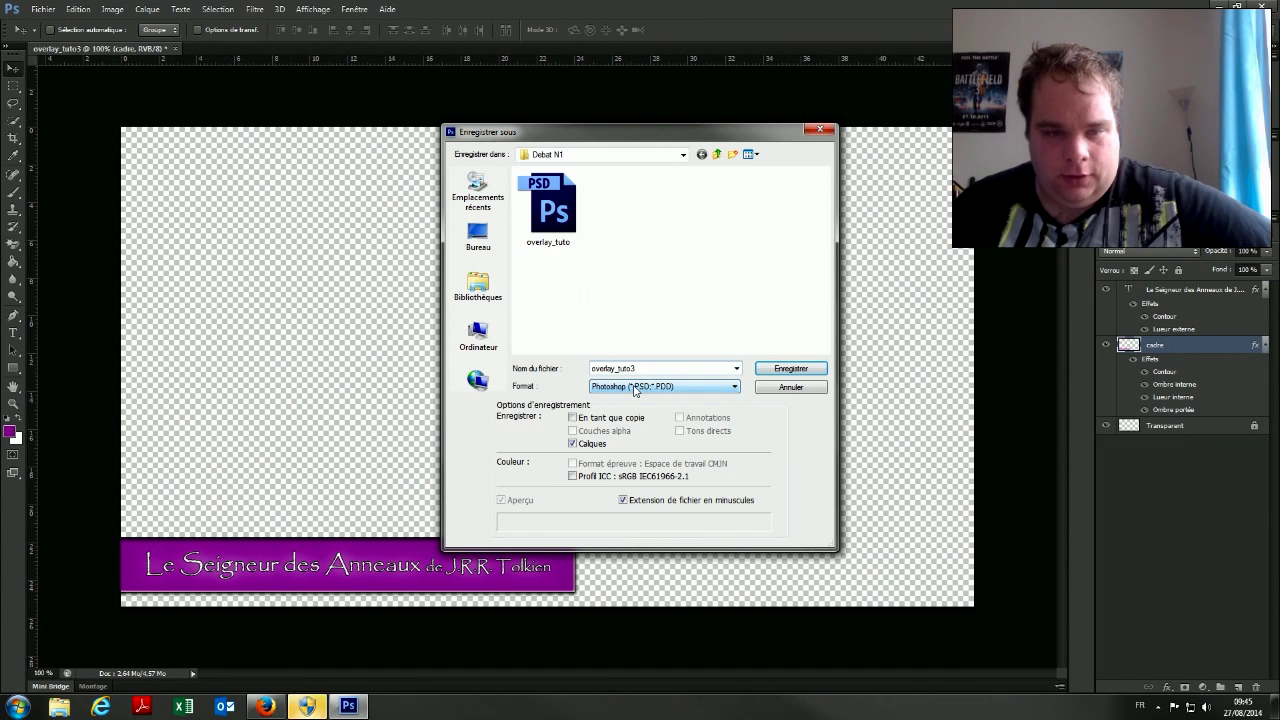
pyautogui.click(634, 388)
pyautogui.click(634, 388)
pyautogui.click(634, 388)
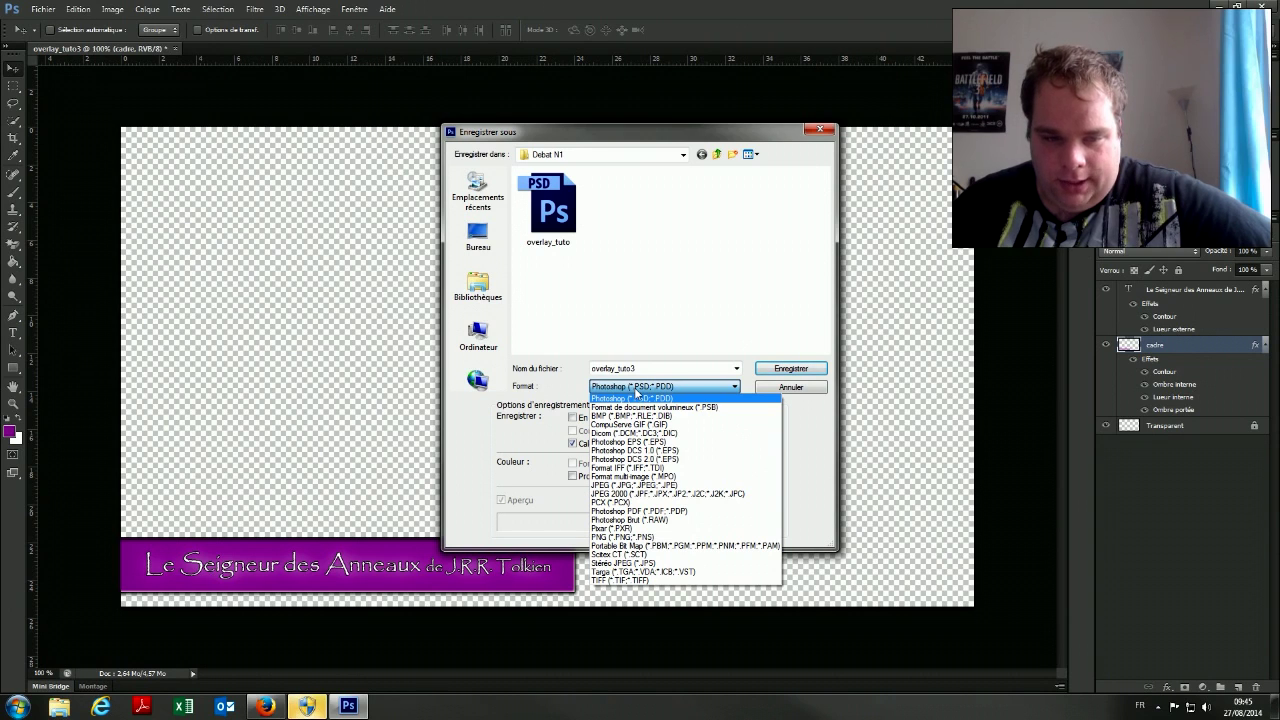
pyautogui.click(622, 538)
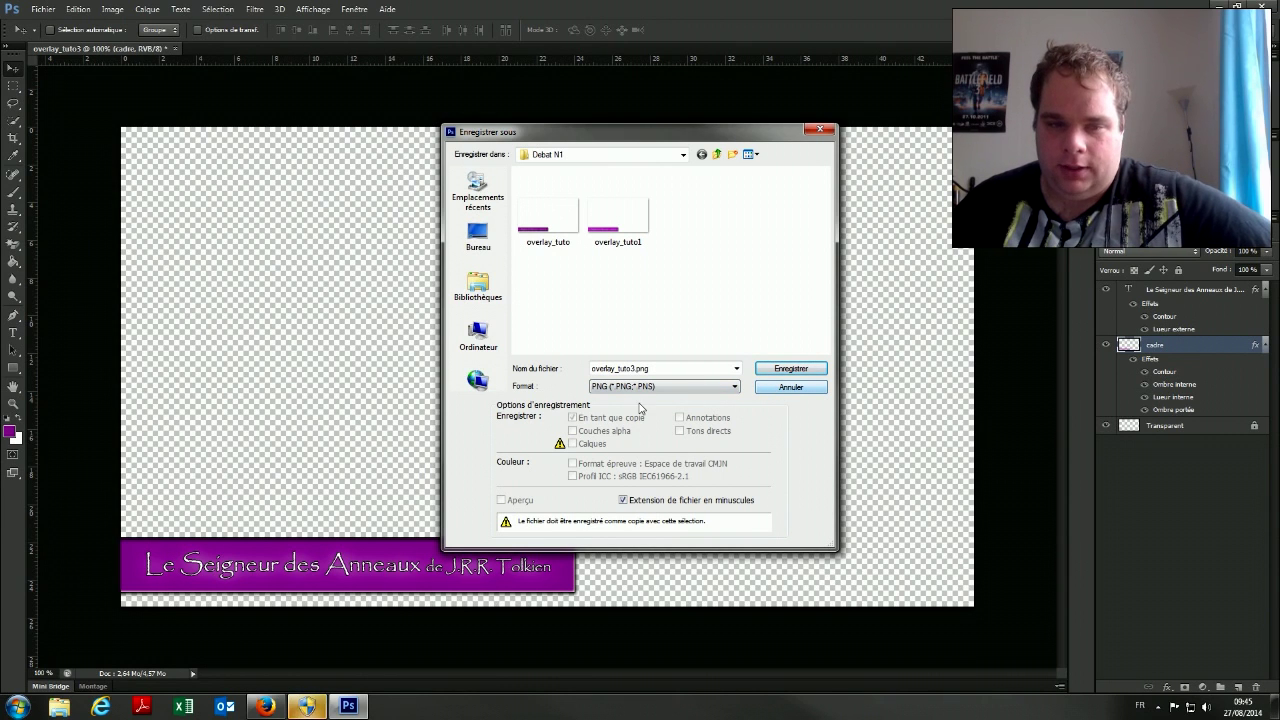
pyautogui.click(781, 370)
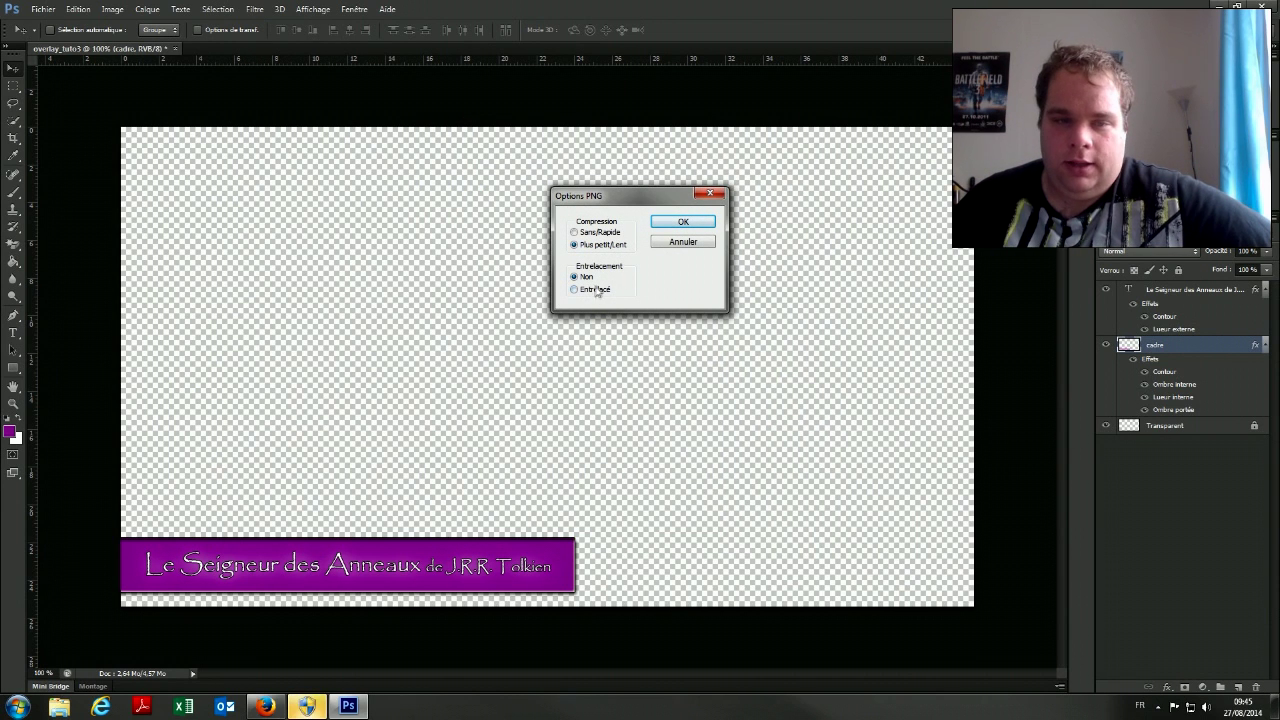
pyautogui.click(677, 223)
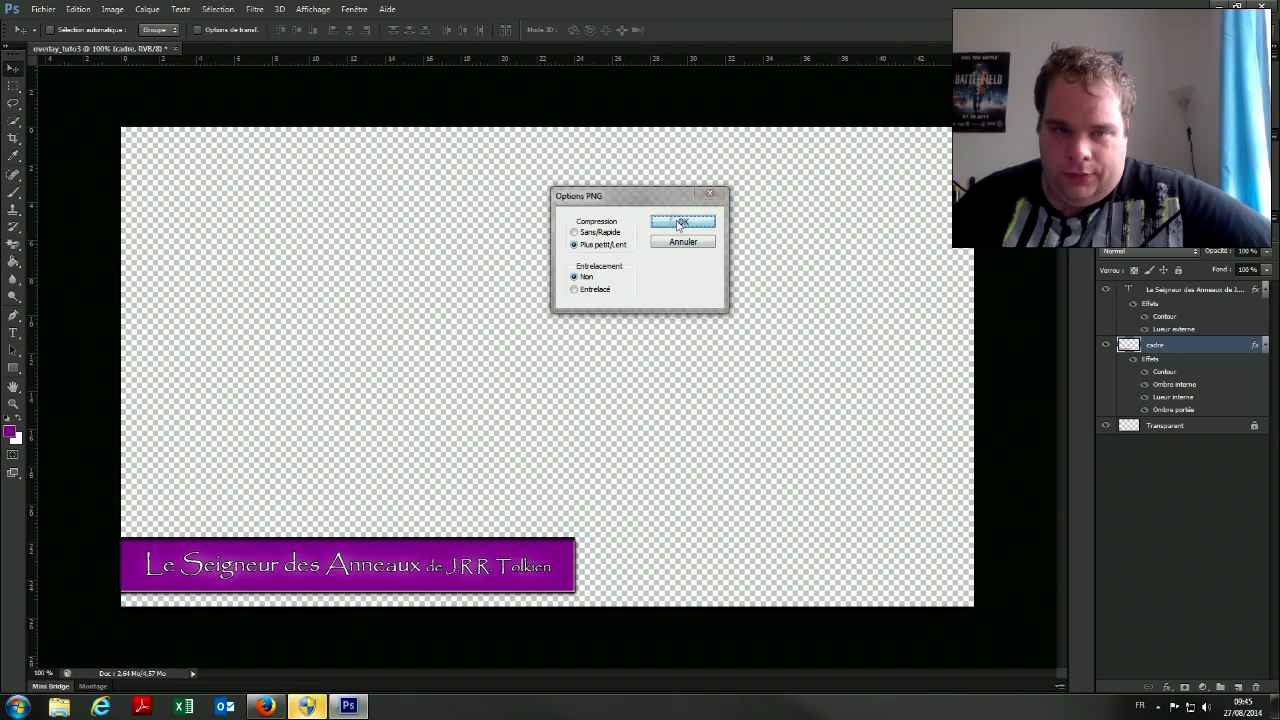
pyautogui.press('super+d')
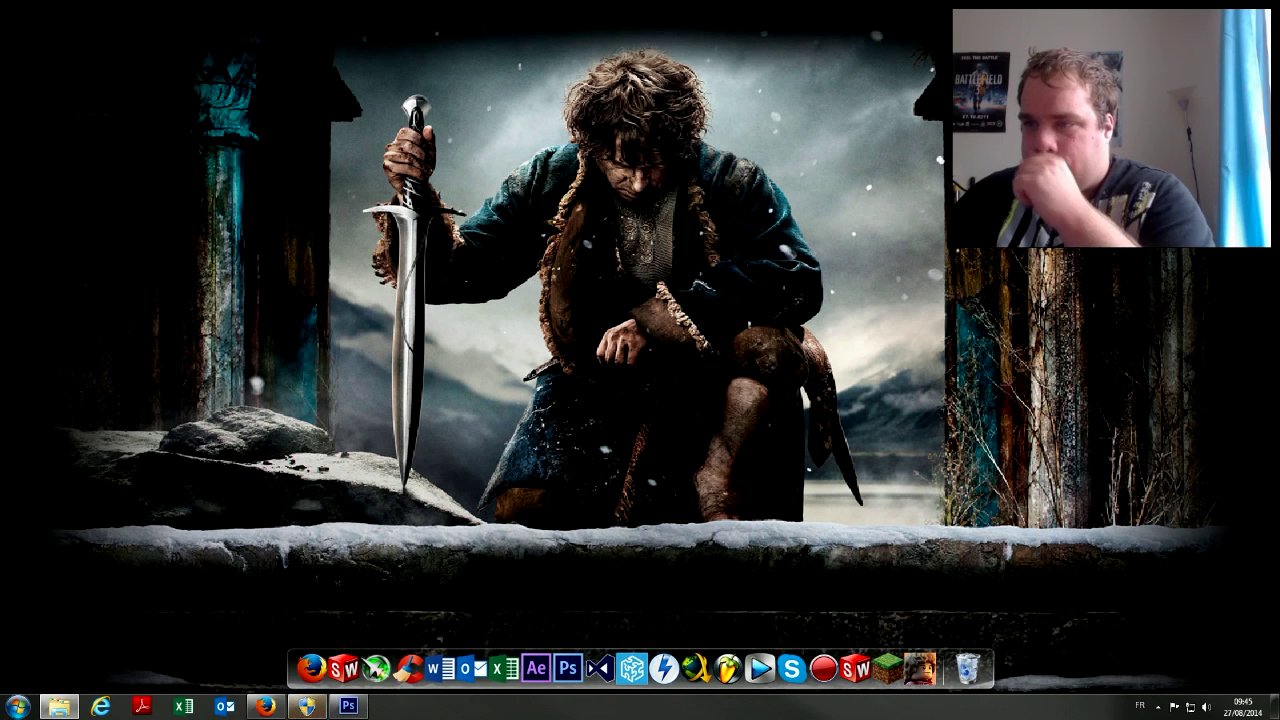
# Open overlay_tuto3 from MikeChroniKol > Debat N1 to check the banner, then close the preview
pyautogui.click(60, 706)
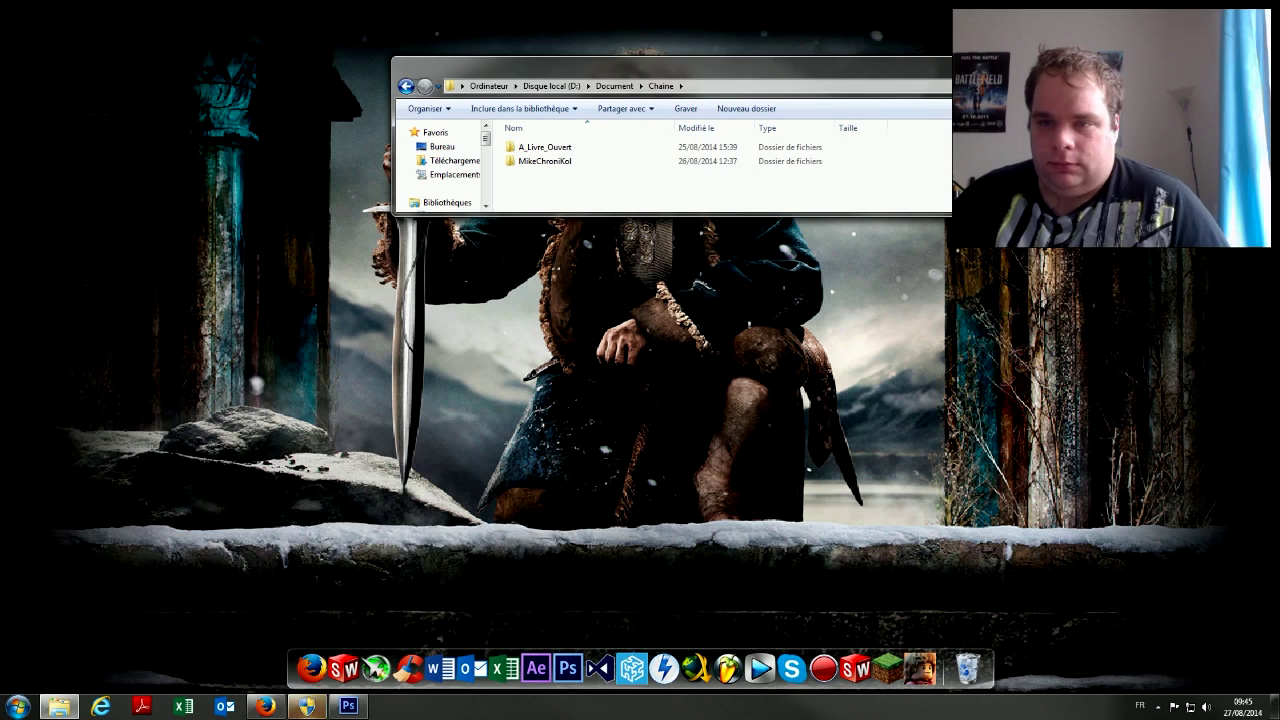
pyautogui.doubleClick(900, 66)
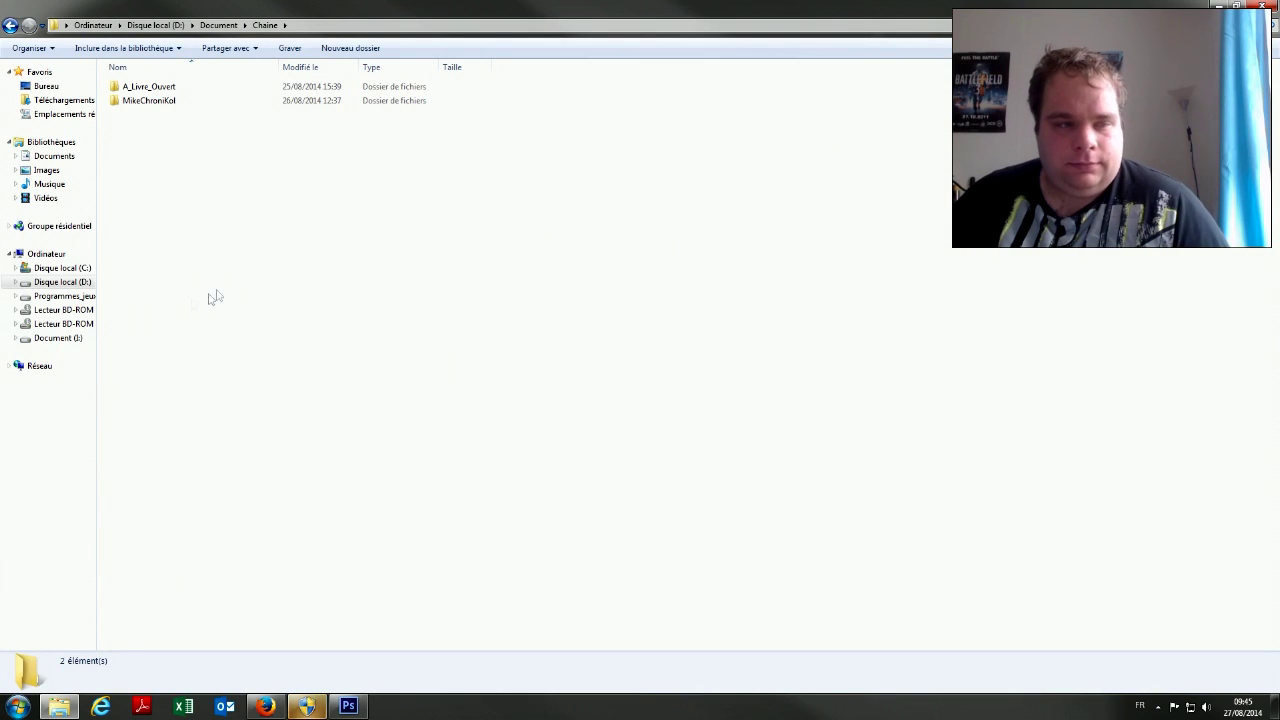
pyautogui.doubleClick(165, 100)
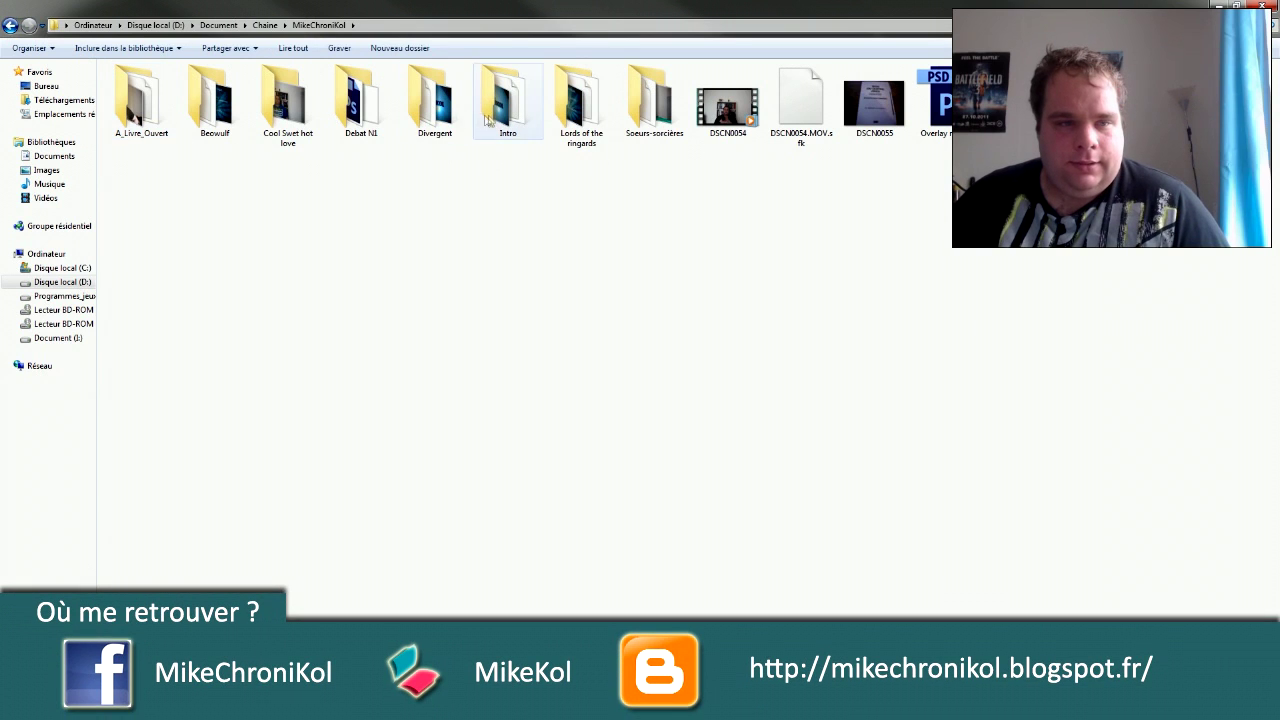
pyautogui.doubleClick(361, 100)
pyautogui.doubleClick(362, 105)
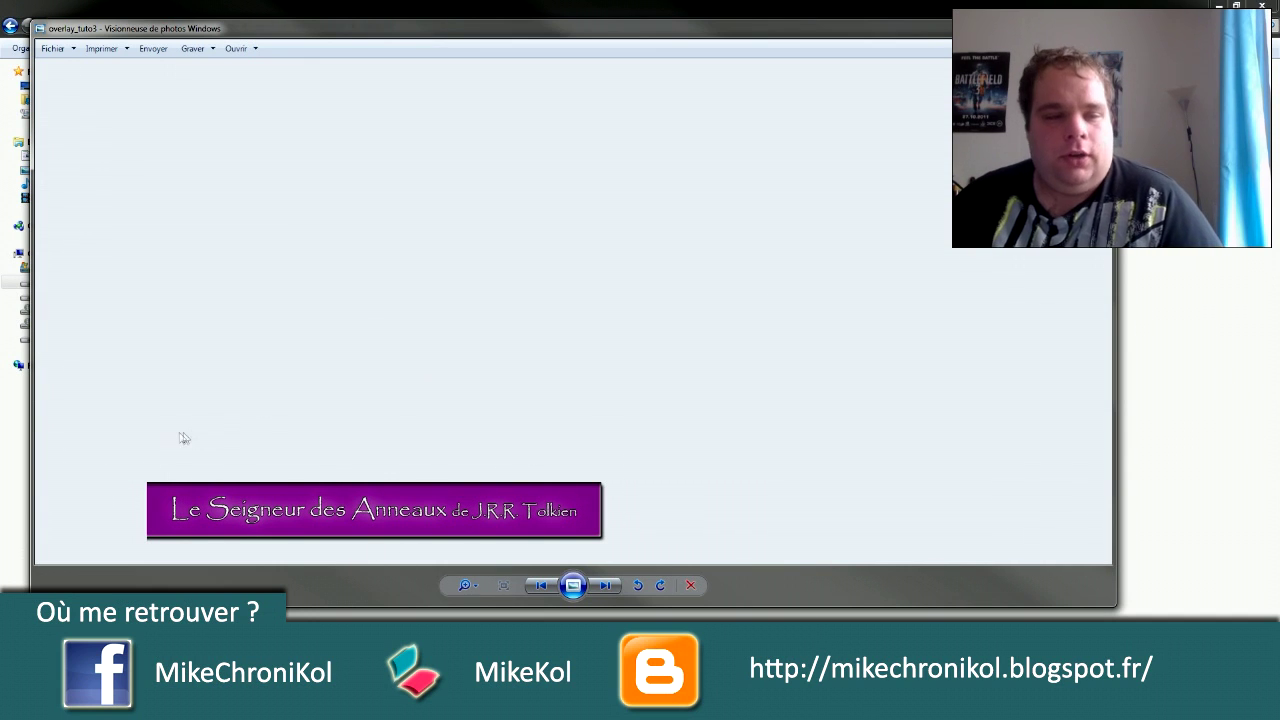
pyautogui.click(1098, 28)
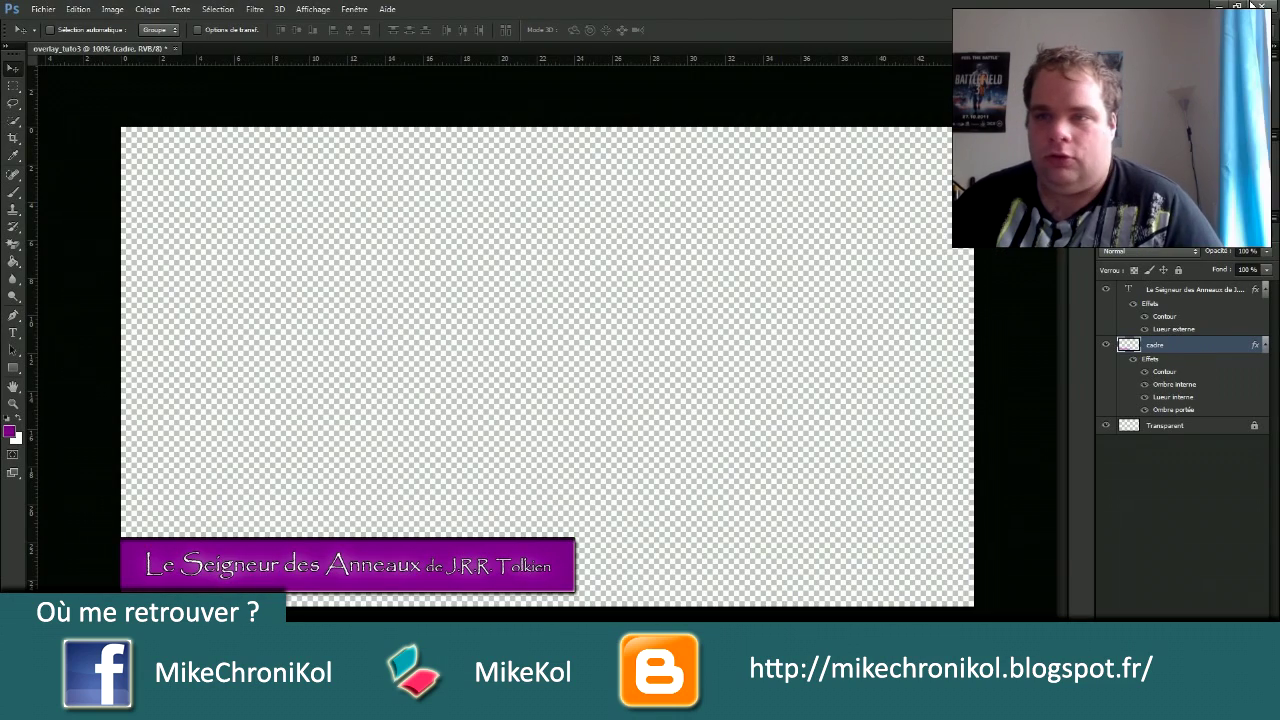
# Quit Photoshop and browse drive D: through Document > Chaine > MikeChroniKol
pyautogui.click(1252, 5)
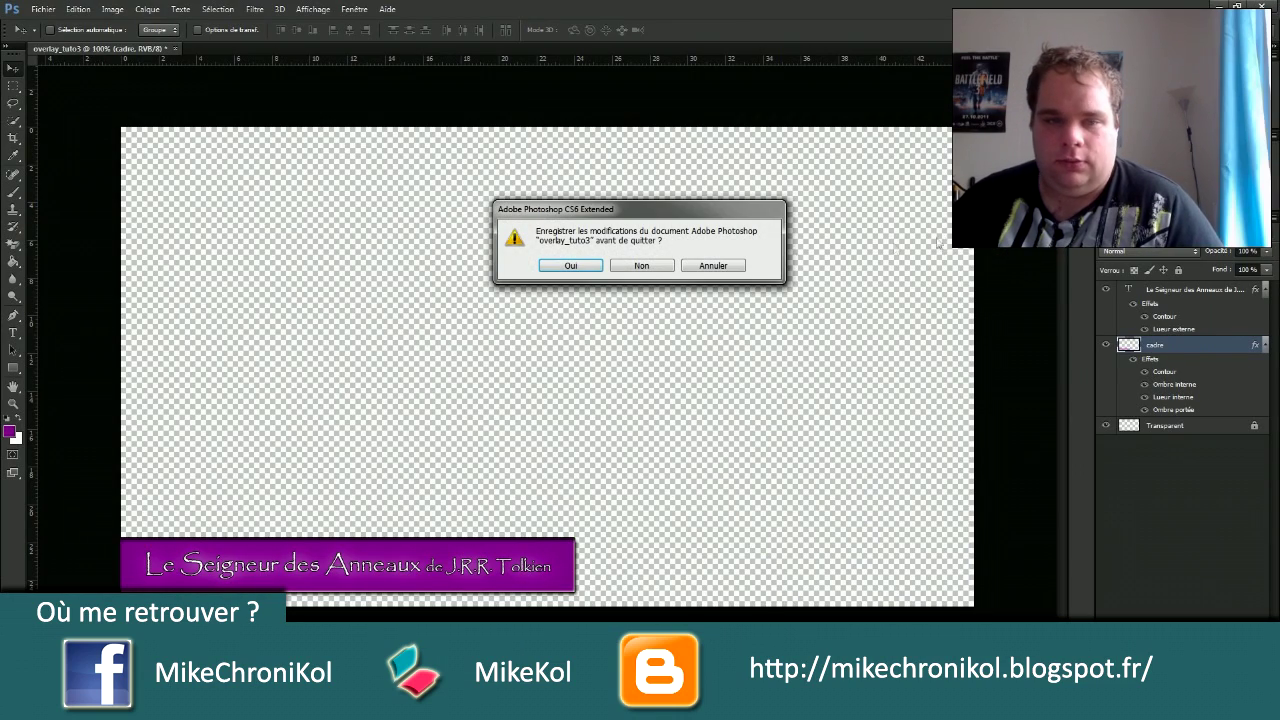
pyautogui.click(642, 266)
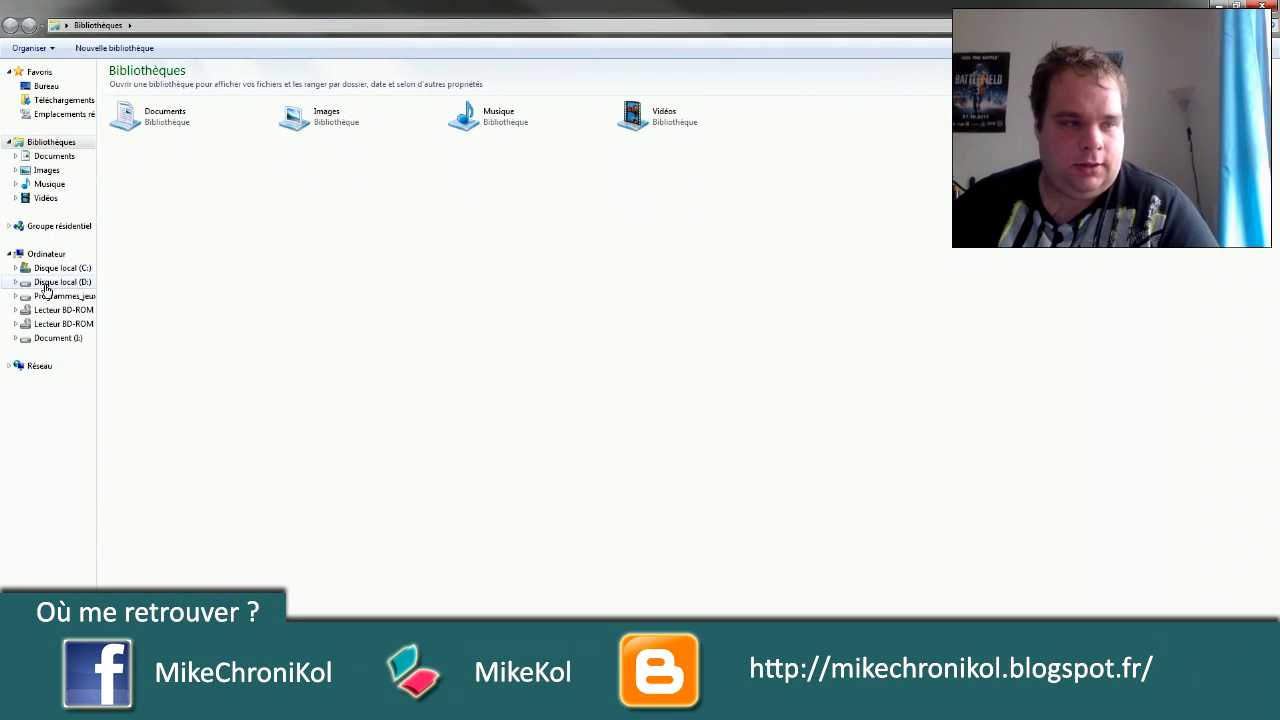
pyautogui.click(44, 284)
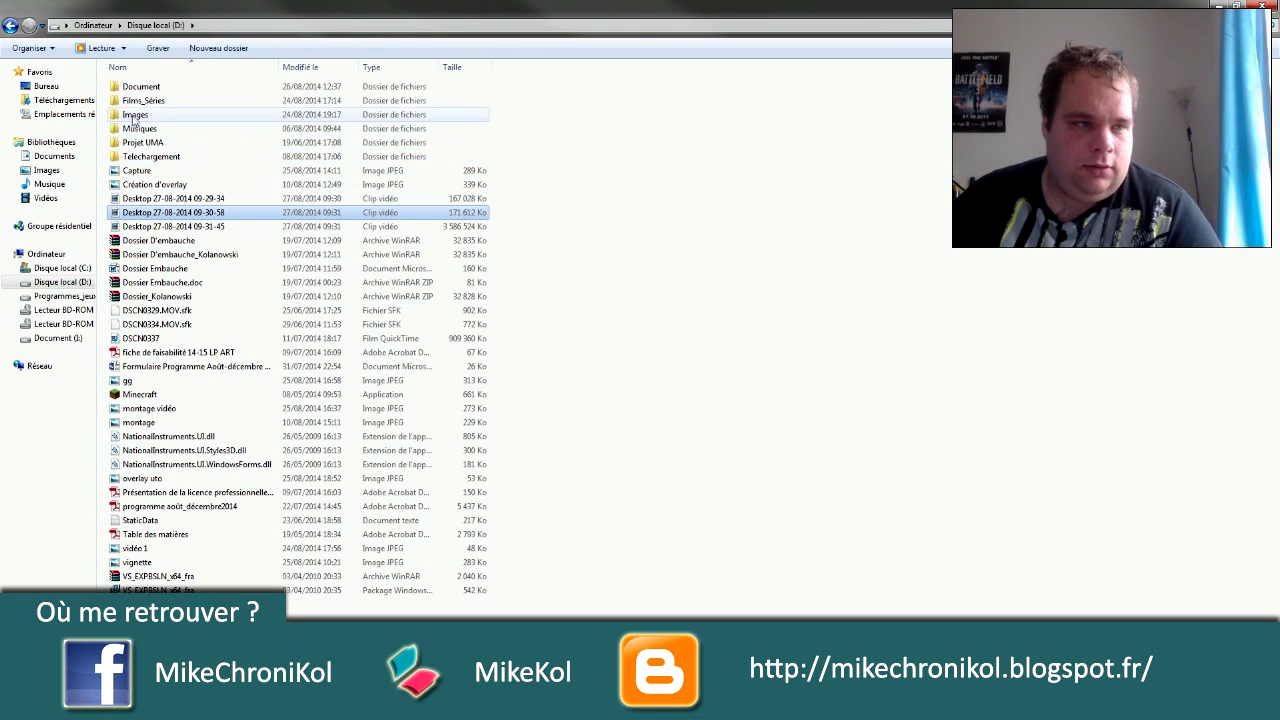
pyautogui.doubleClick(148, 86)
pyautogui.doubleClick(135, 114)
pyautogui.doubleClick(130, 114)
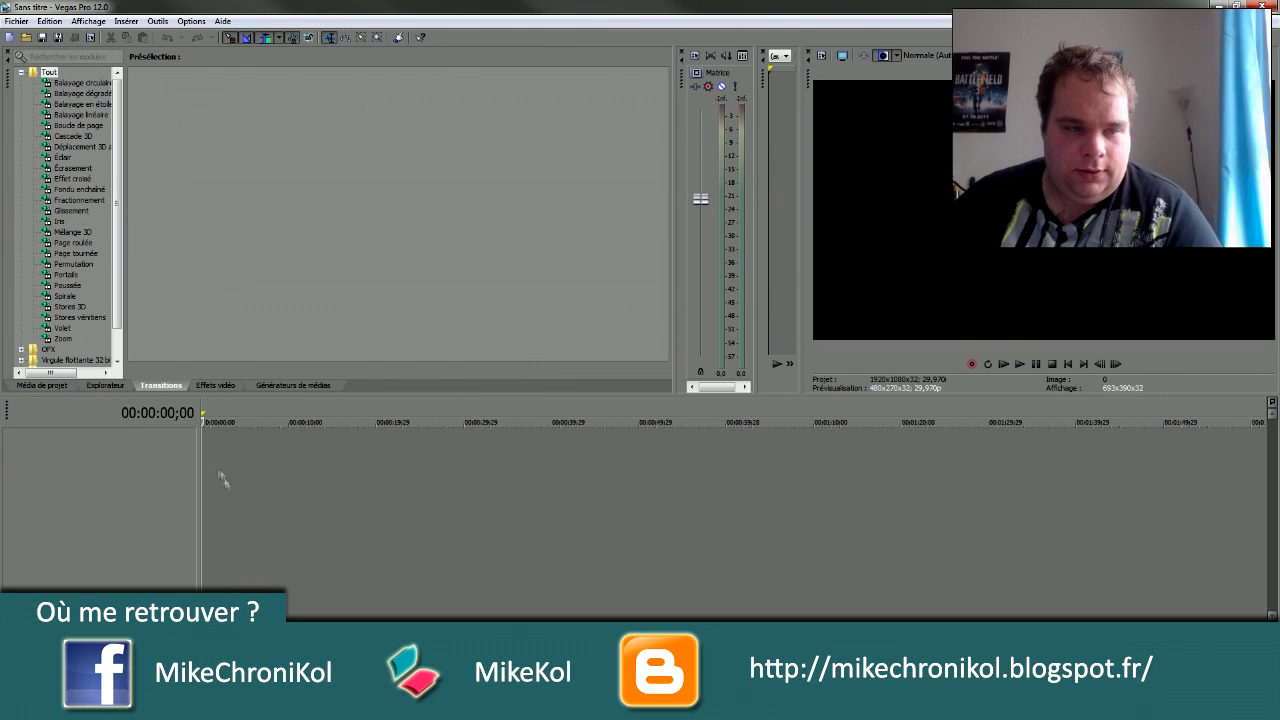
# Add the webcam video with matching project settings, trim it to 40 s, and move its picture to a bottom track
pyautogui.moveTo(204, 466); pyautogui.dragTo(206, 468)
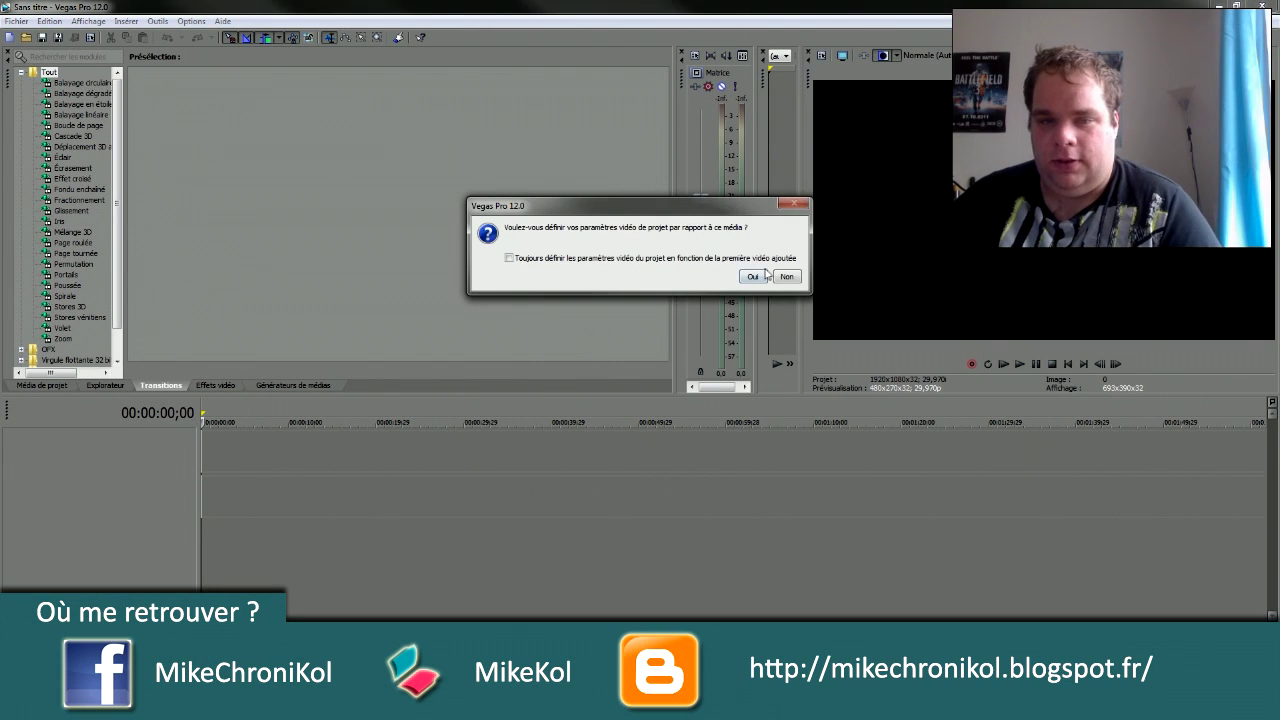
pyautogui.click(764, 276)
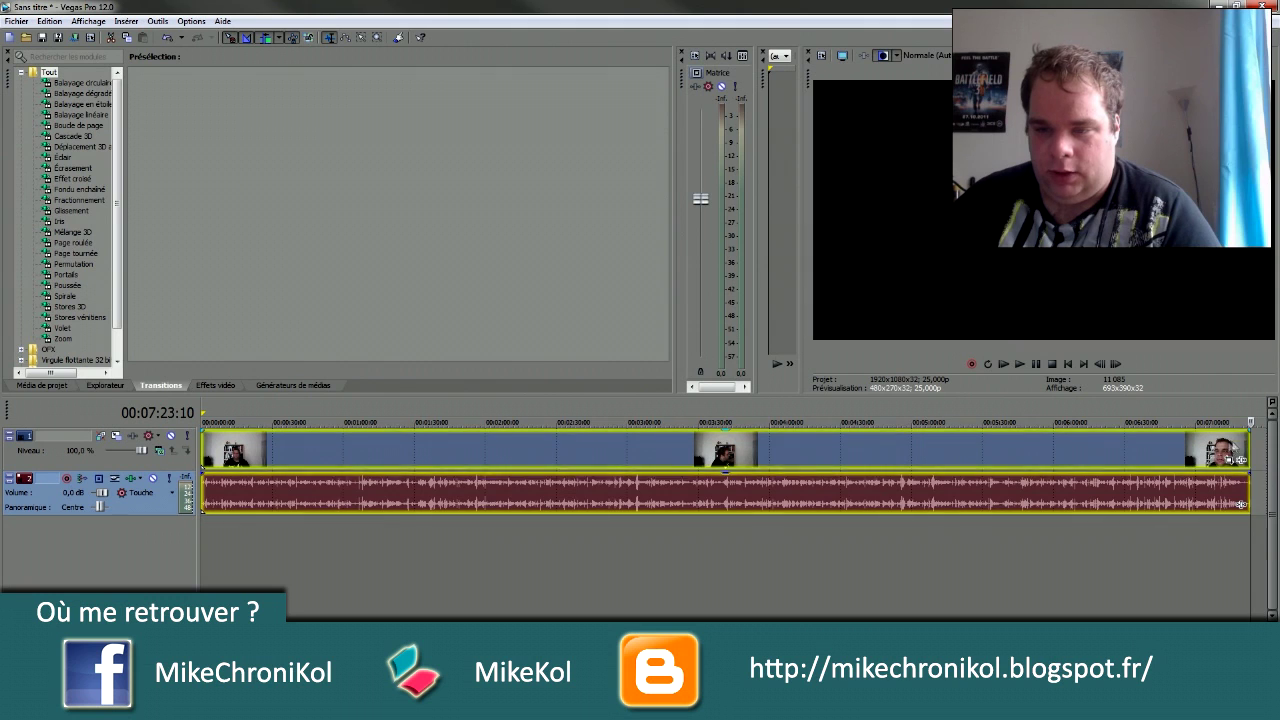
pyautogui.moveTo(1248, 443); pyautogui.dragTo(296, 445)
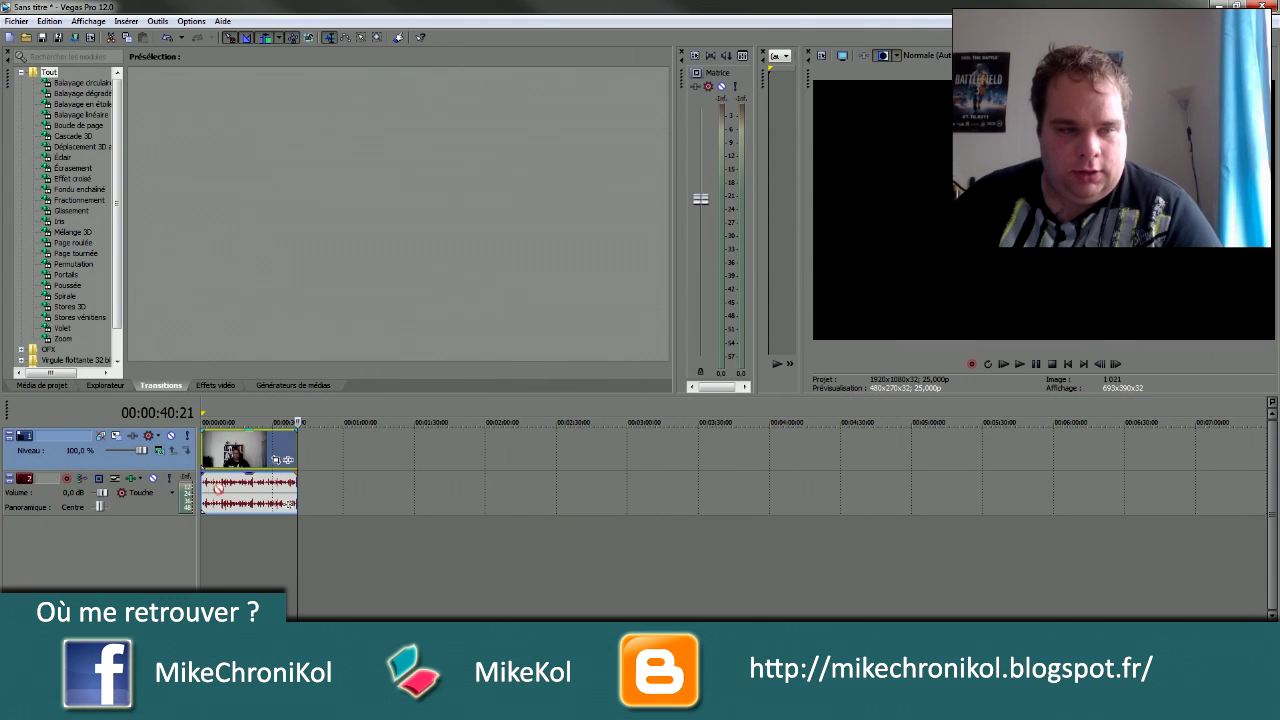
pyautogui.moveTo(218, 522); pyautogui.dragTo(220, 540)
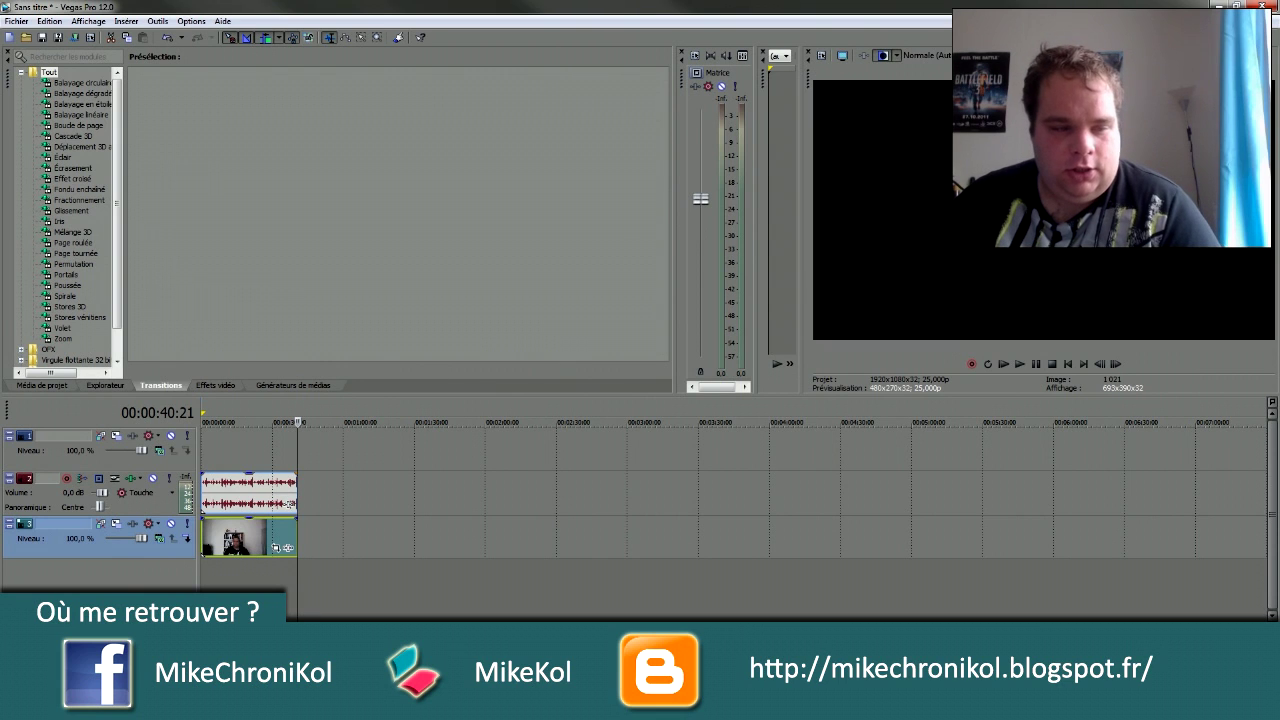
pyautogui.hotkey('alt', 'Tab')
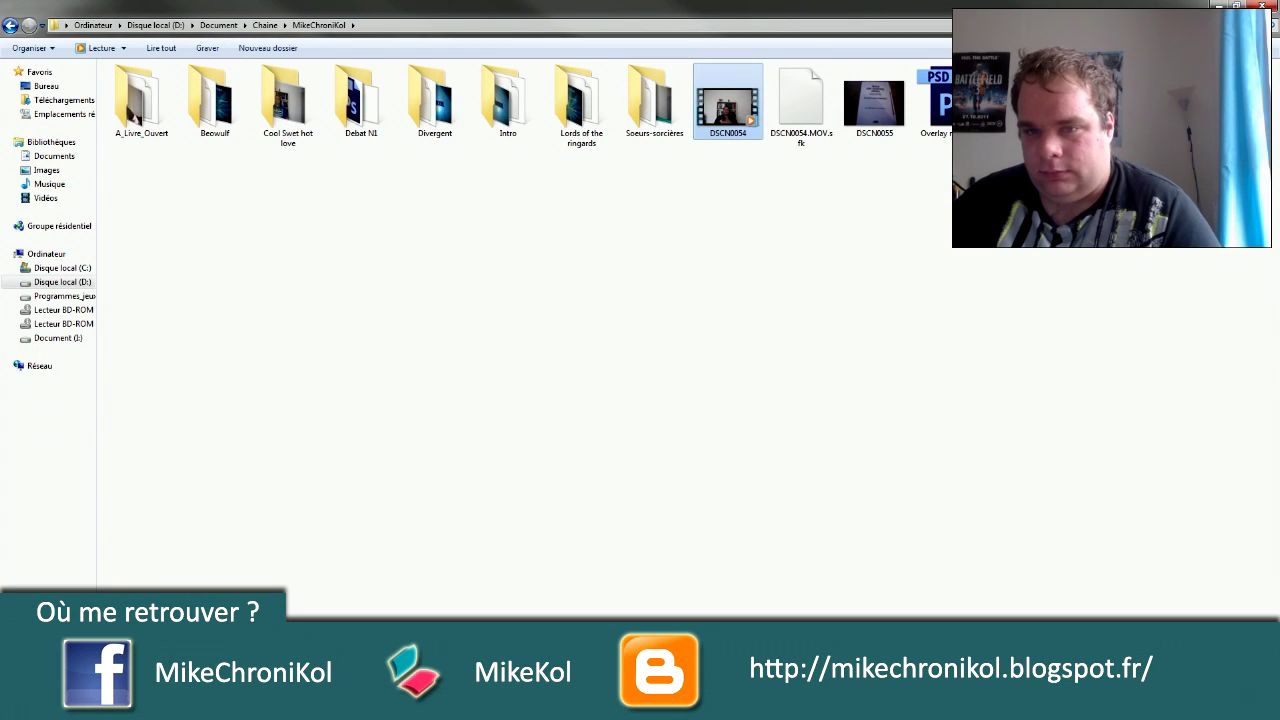
# Bring the overlay_tuto3 banner image from the Debat N1 folder onto the timeline start
pyautogui.doubleClick(374, 115)
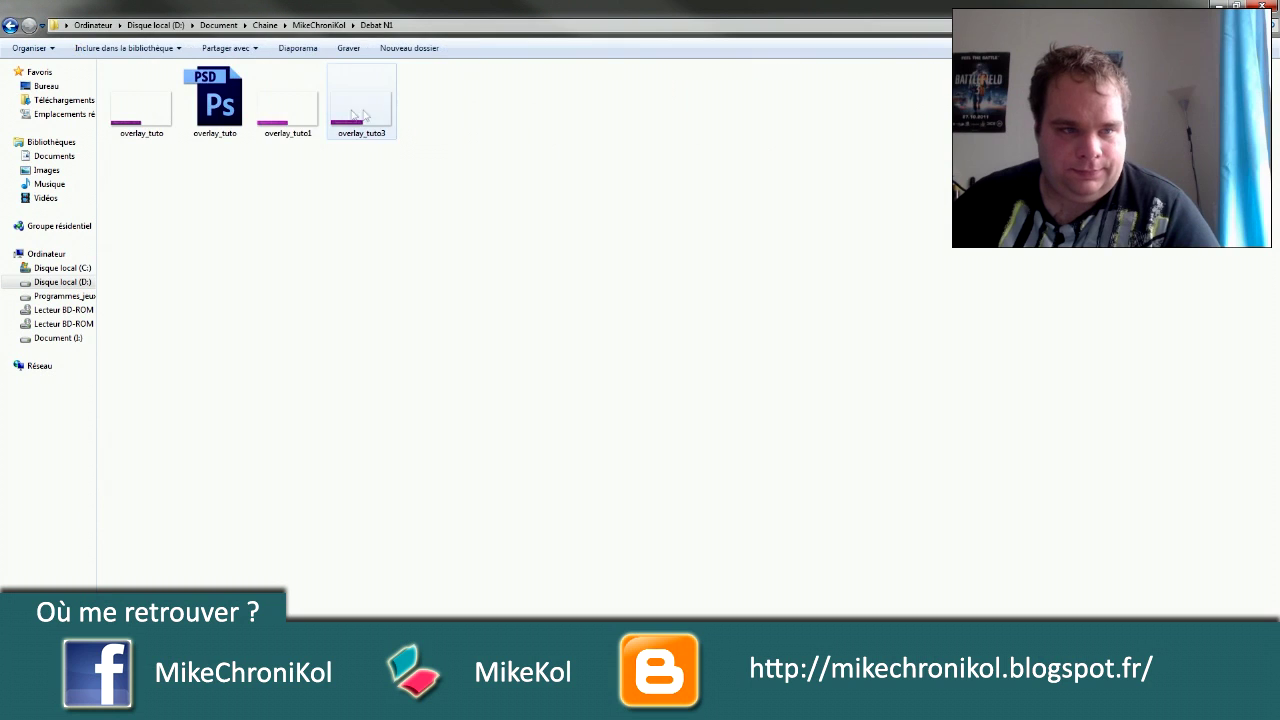
pyautogui.moveTo(360, 118); pyautogui.dragTo(410, 700)
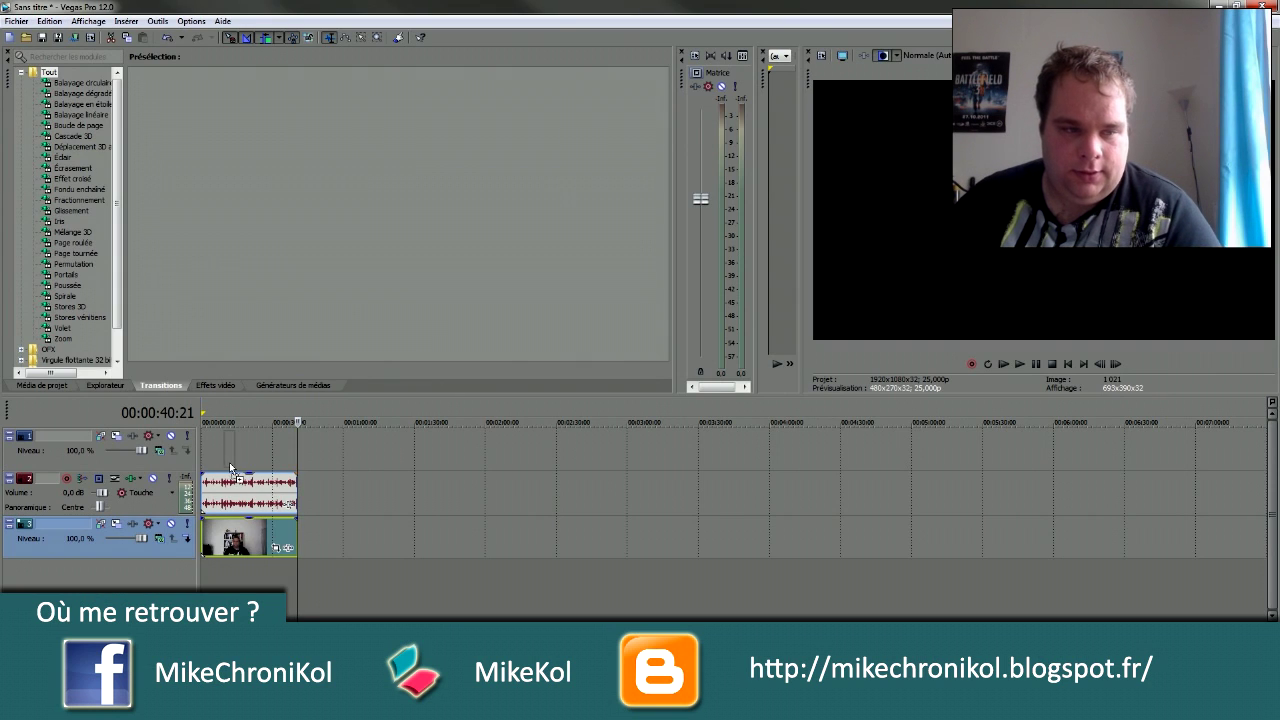
pyautogui.moveTo(211, 464); pyautogui.dragTo(207, 462)
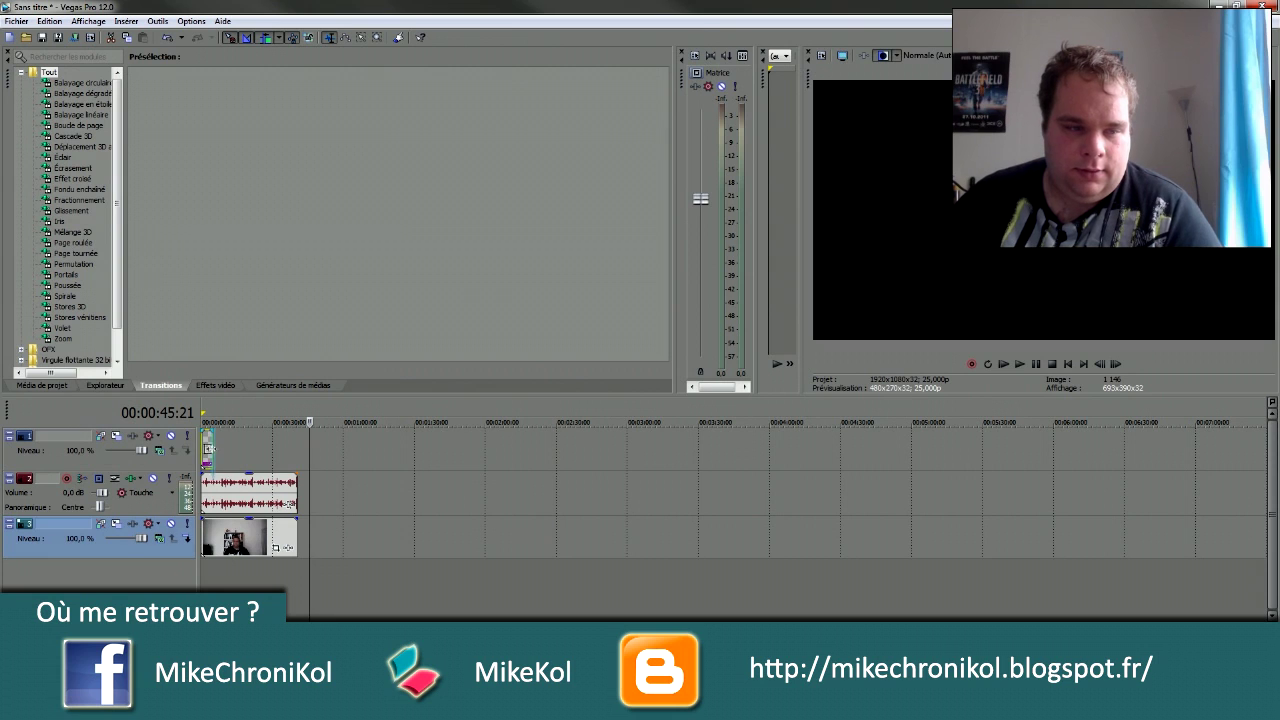
# Trim the title image clip and move it to start a few seconds into the webcam video
pyautogui.moveTo(208, 449); pyautogui.dragTo(291, 460)
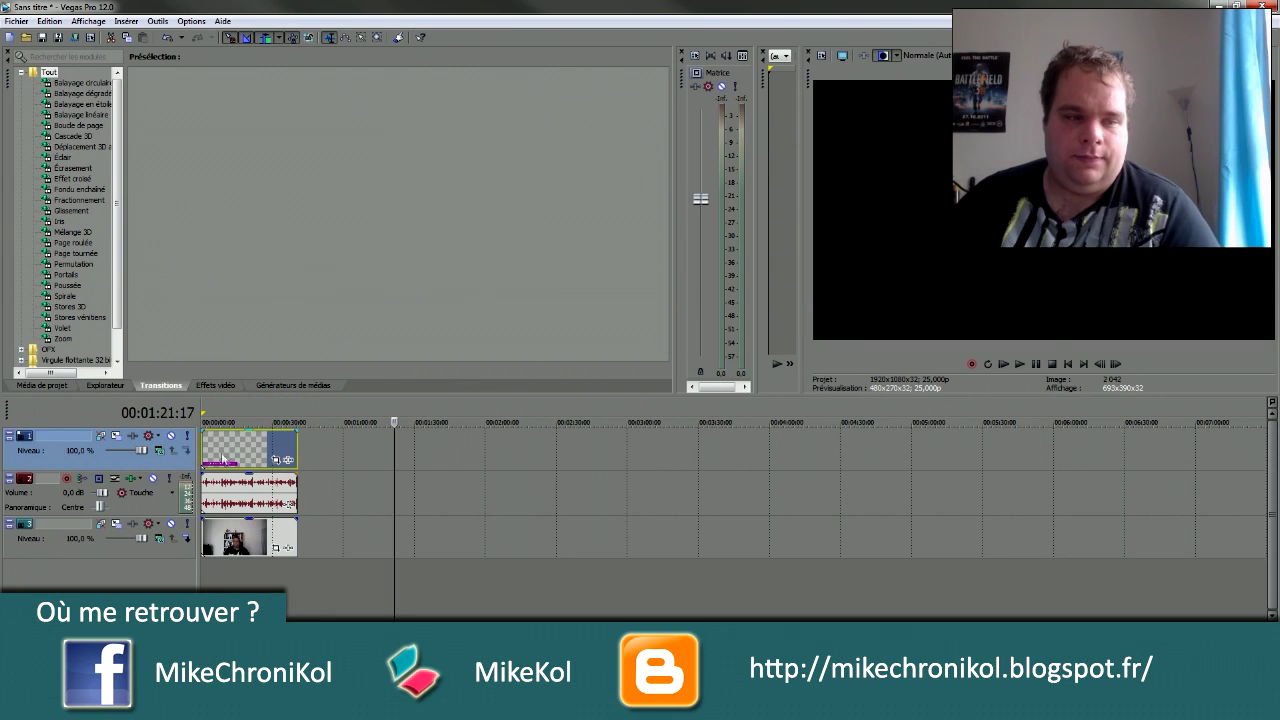
pyautogui.moveTo(199, 441); pyautogui.dragTo(222, 443)
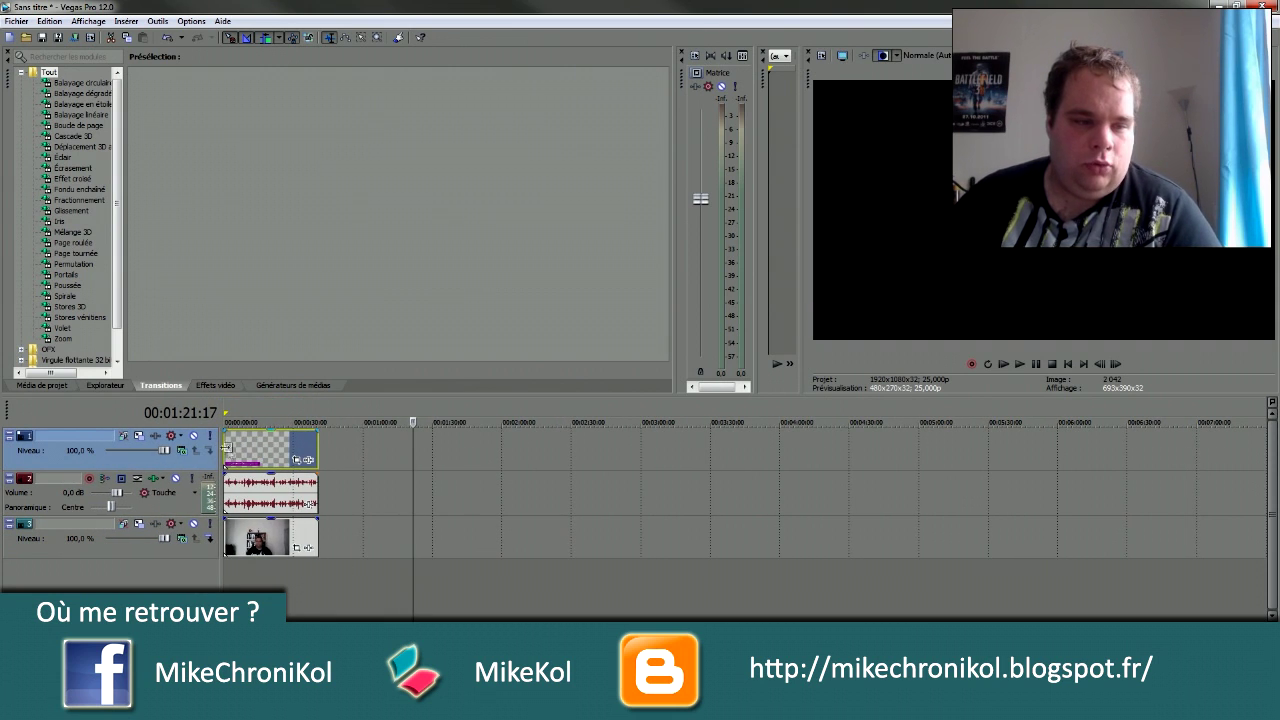
pyautogui.moveTo(229, 451); pyautogui.dragTo(271, 452)
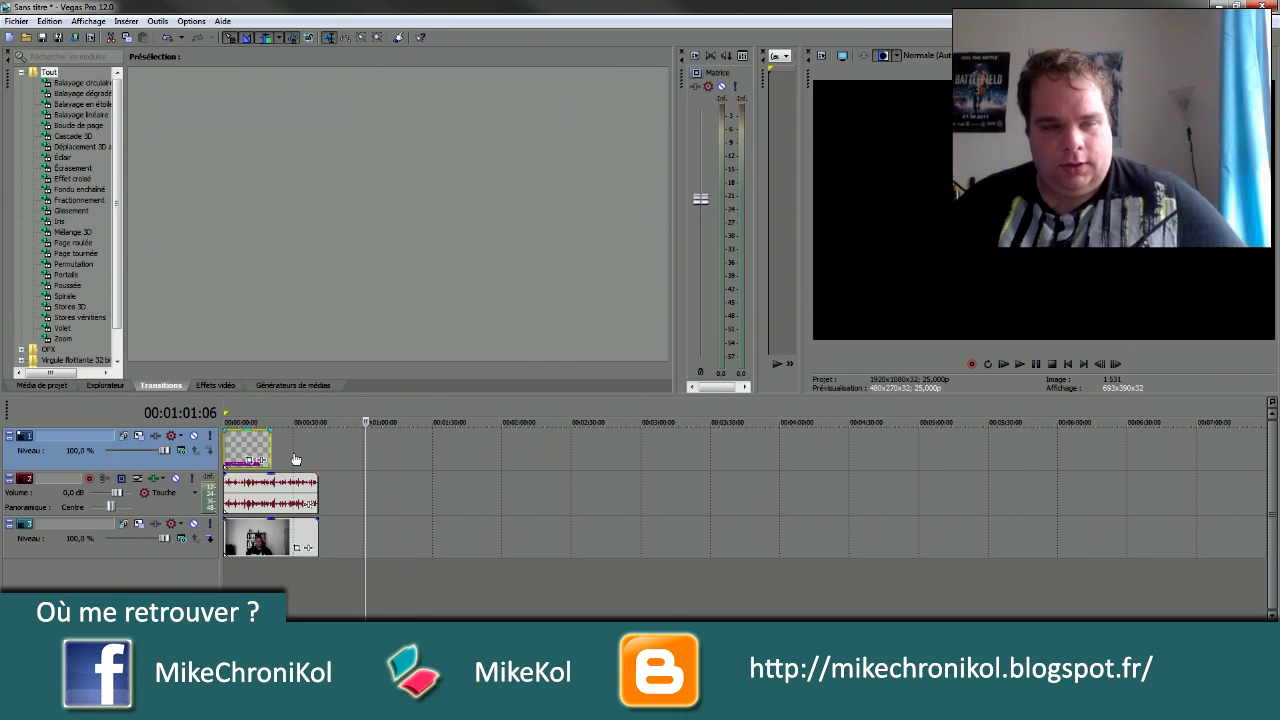
pyautogui.moveTo(246, 452); pyautogui.dragTo(268, 455)
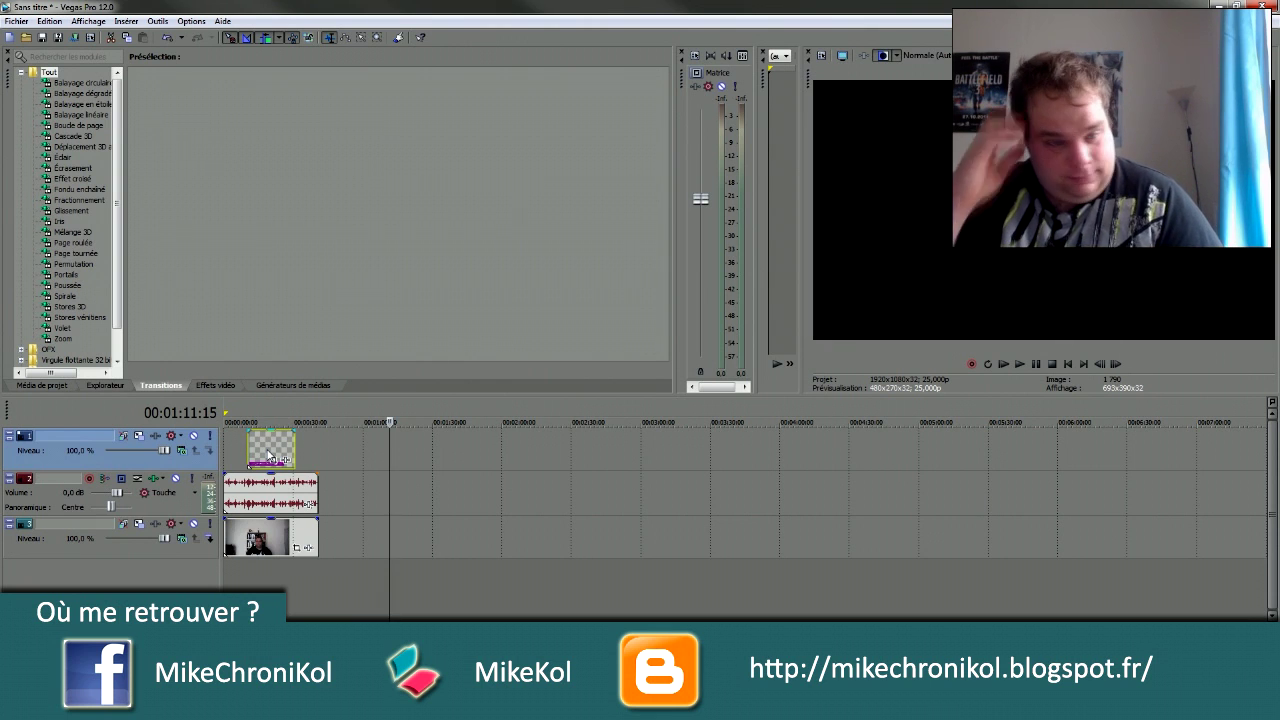
pyautogui.click(248, 585)
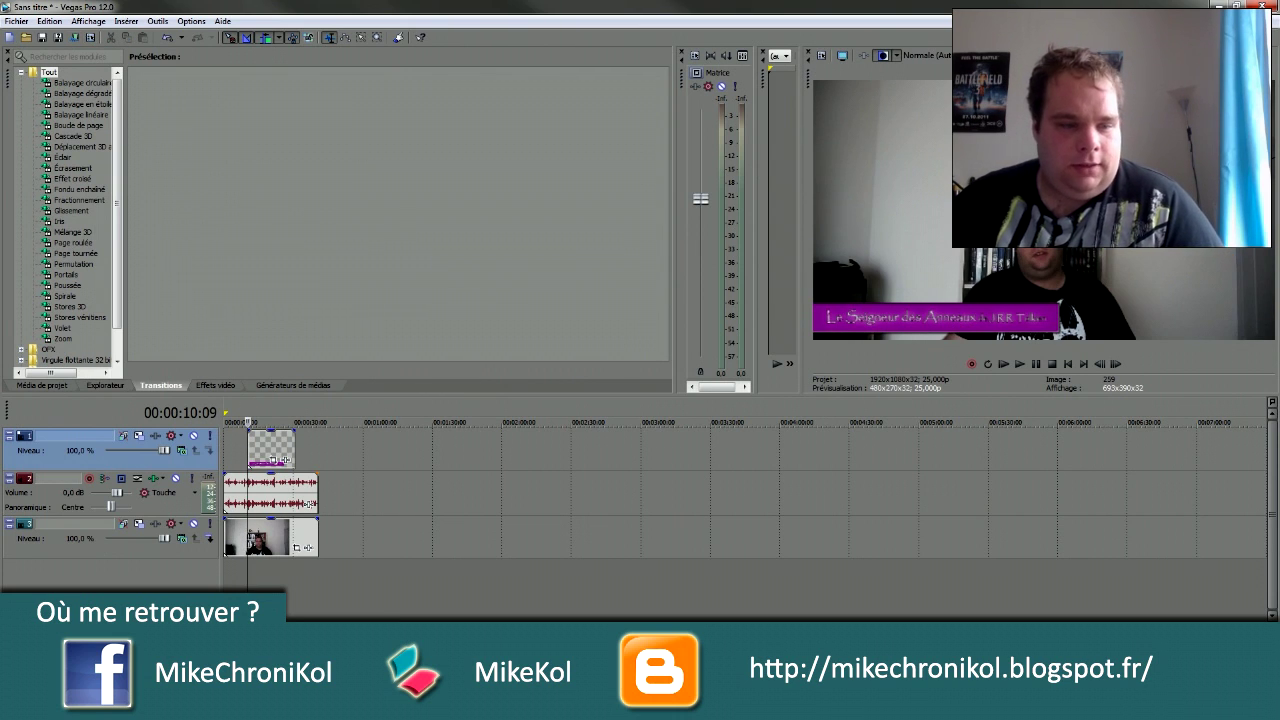
# Start playback just before the title and pull the Master fader fully down
pyautogui.click(240, 570)
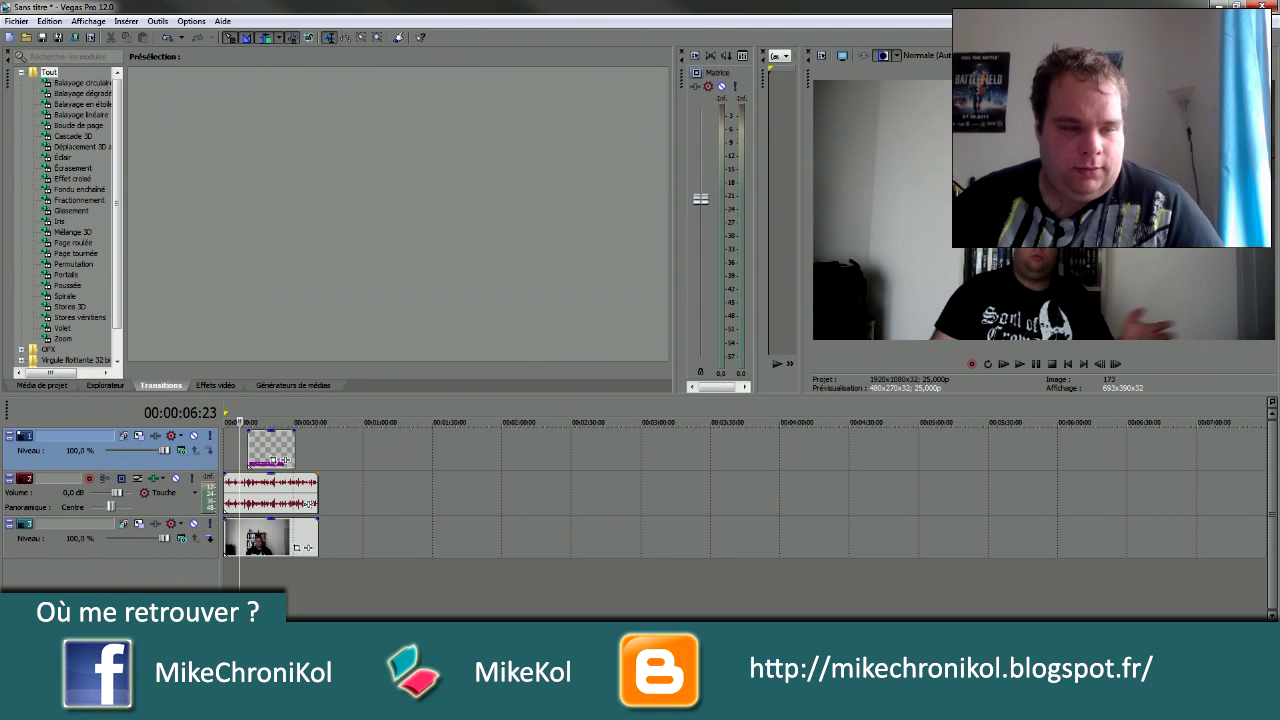
pyautogui.press('space')
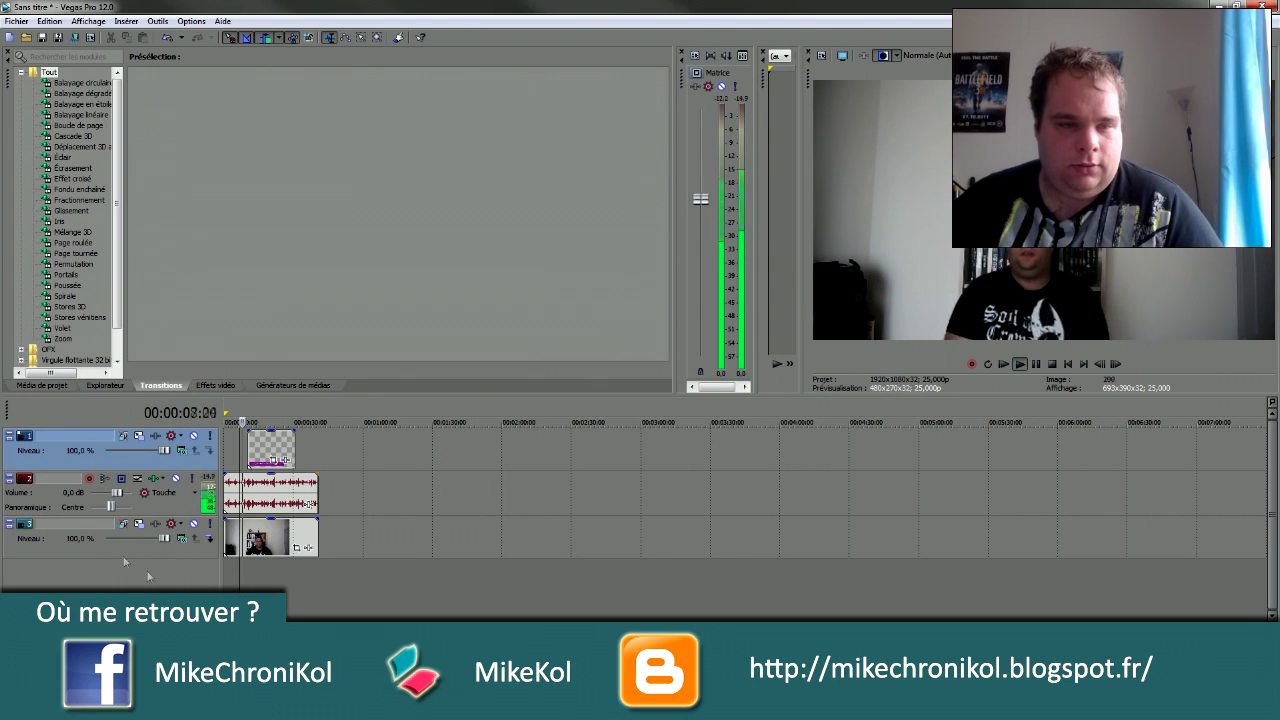
pyautogui.moveTo(701, 199); pyautogui.dragTo(701, 355)
pyautogui.click(238, 437)
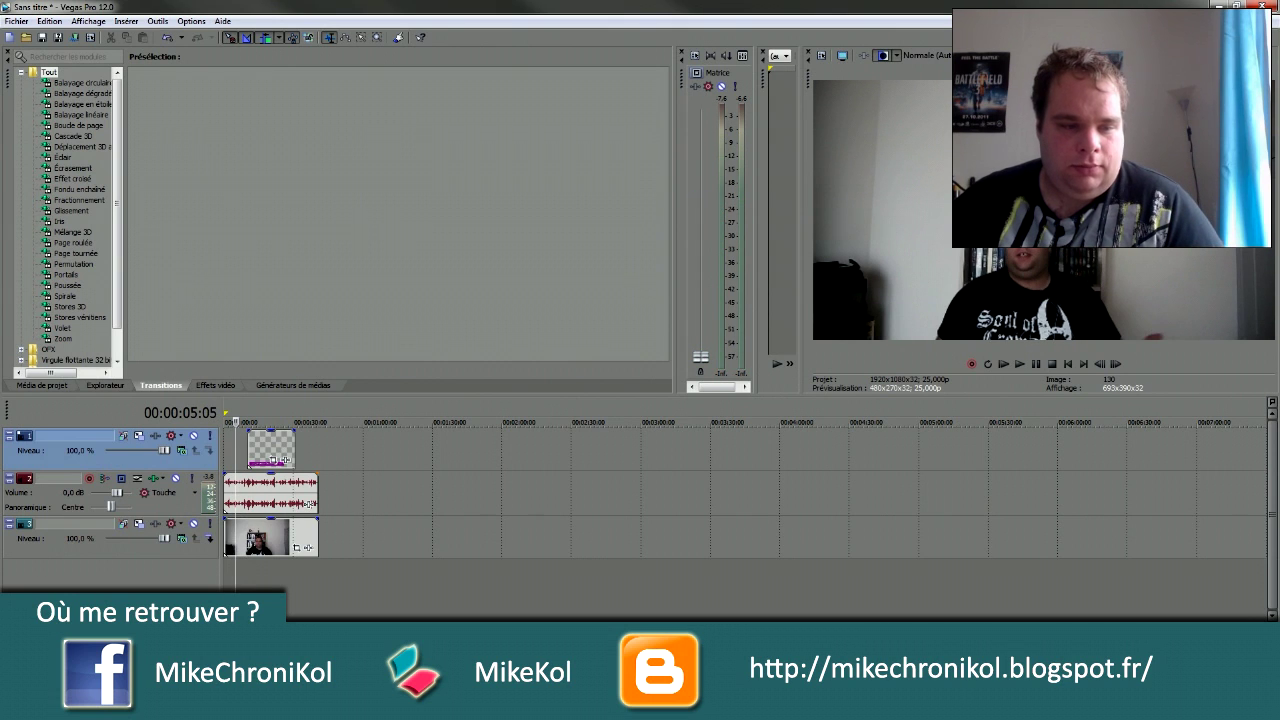
# Play until the purple title shows over the webcam footage, then stop and zoom the timeline in
pyautogui.press('space')
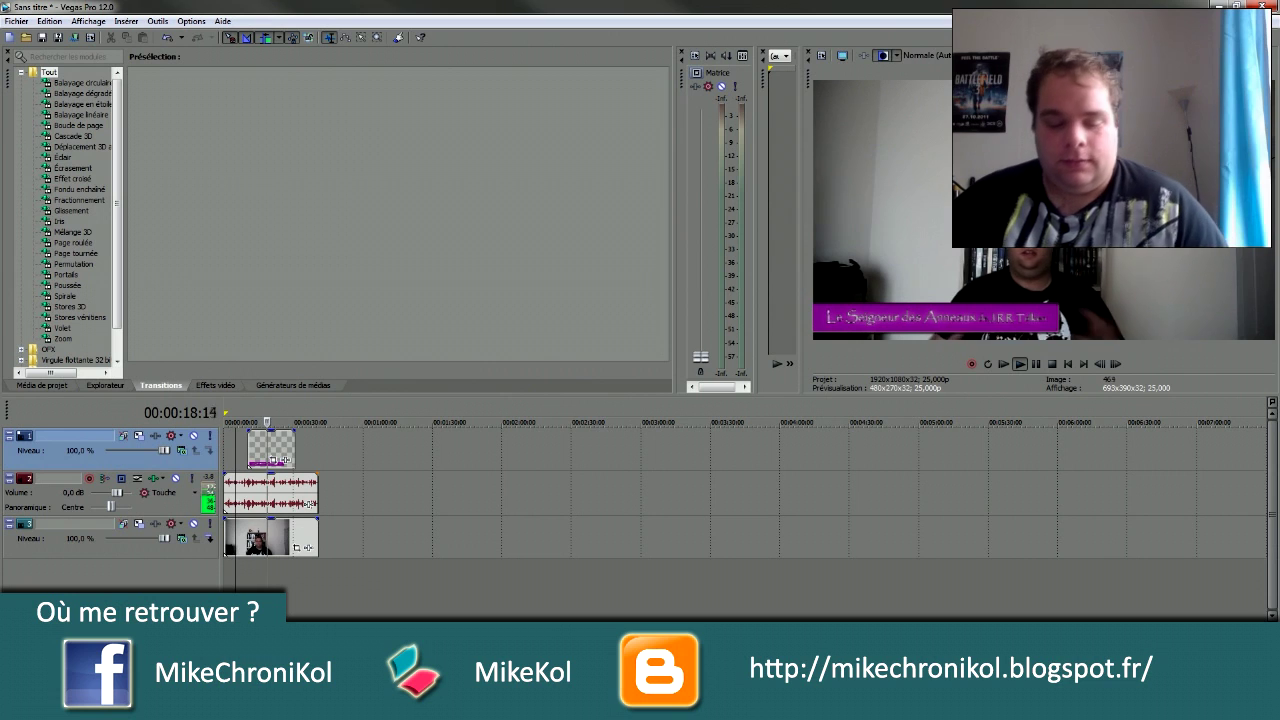
pyautogui.press('space')
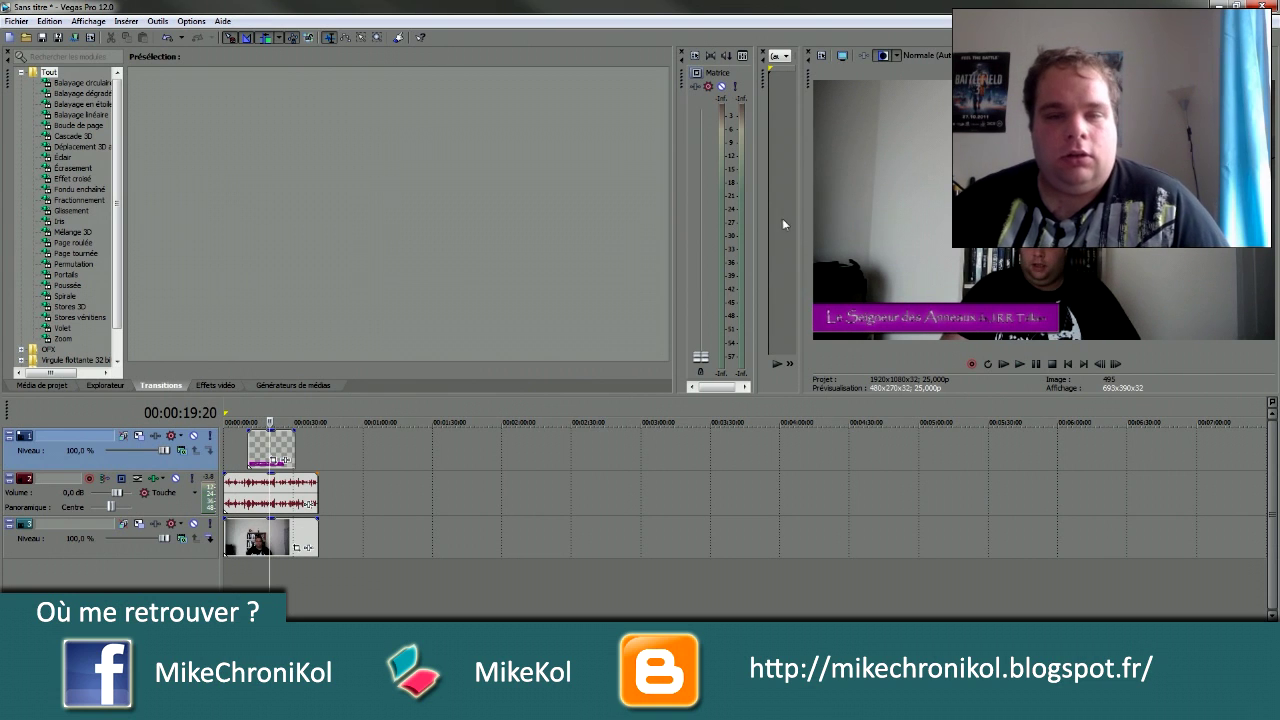
pyautogui.scroll(3, 304, 457)
pyautogui.scroll(3, 304, 457)
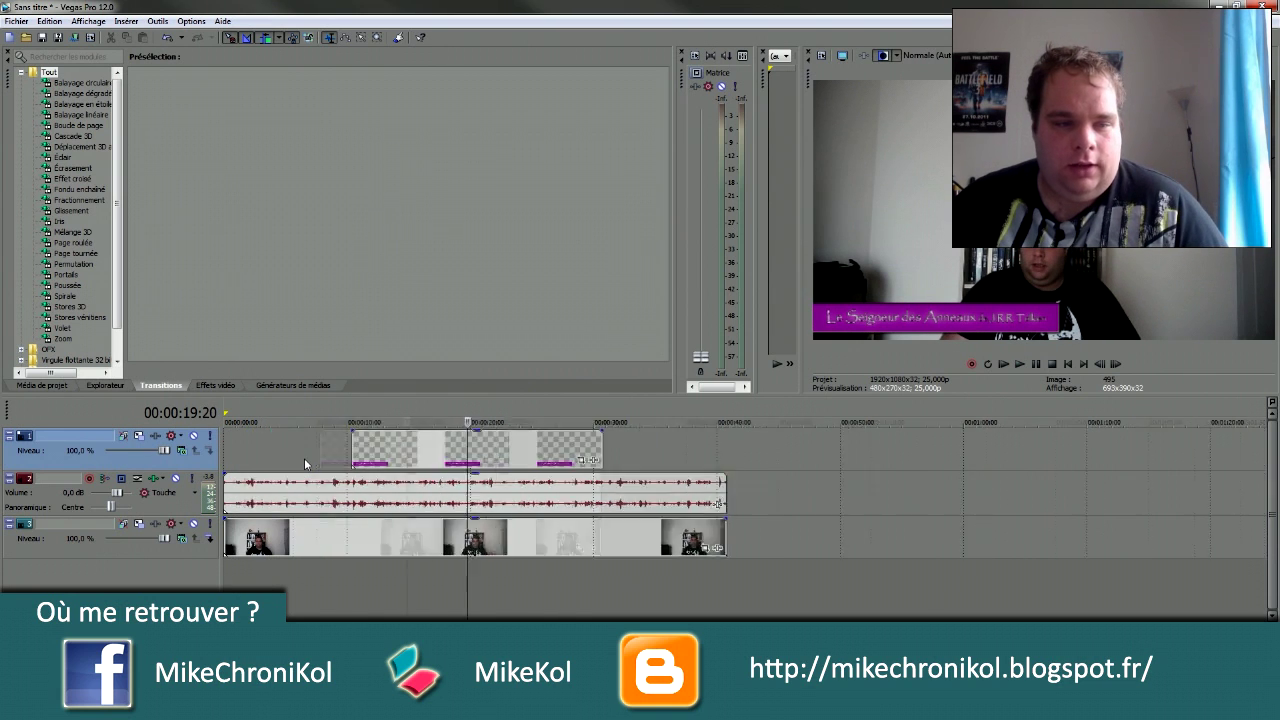
pyautogui.scroll(2, 304, 457)
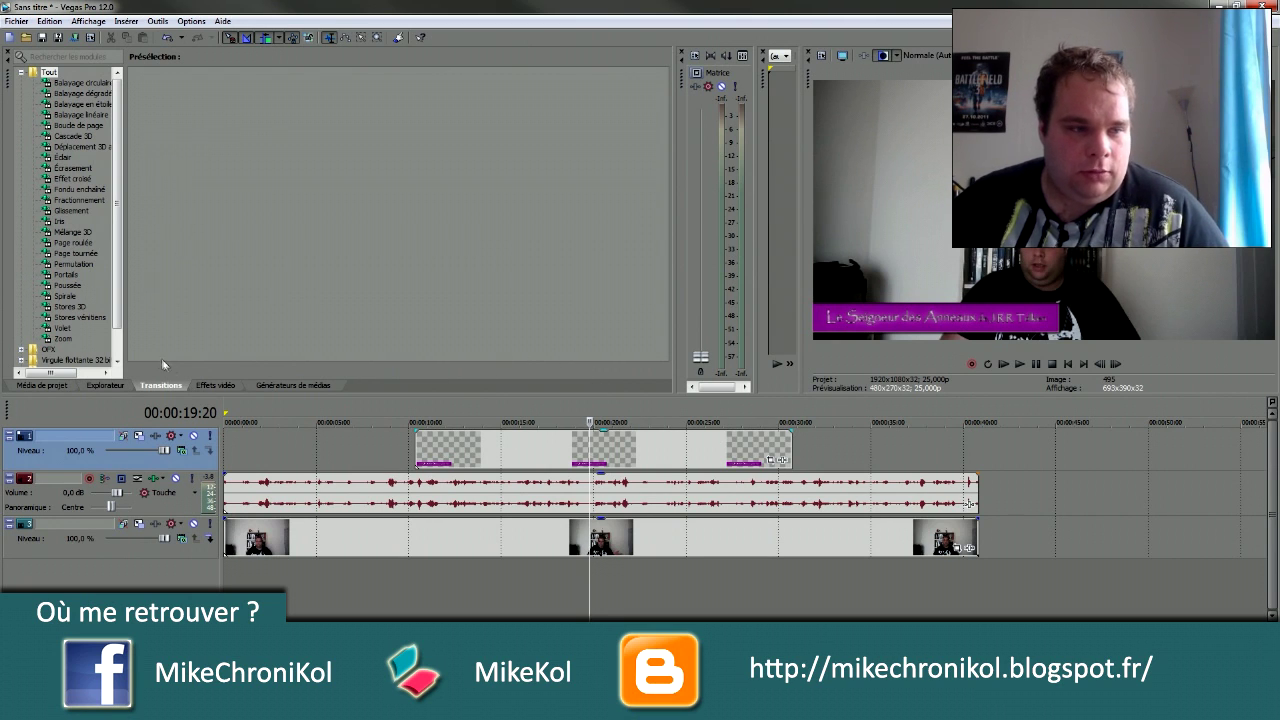
# Apply 'Glissement entrant, de gauche à droite' to the title's start and preview it
pyautogui.click(77, 211)
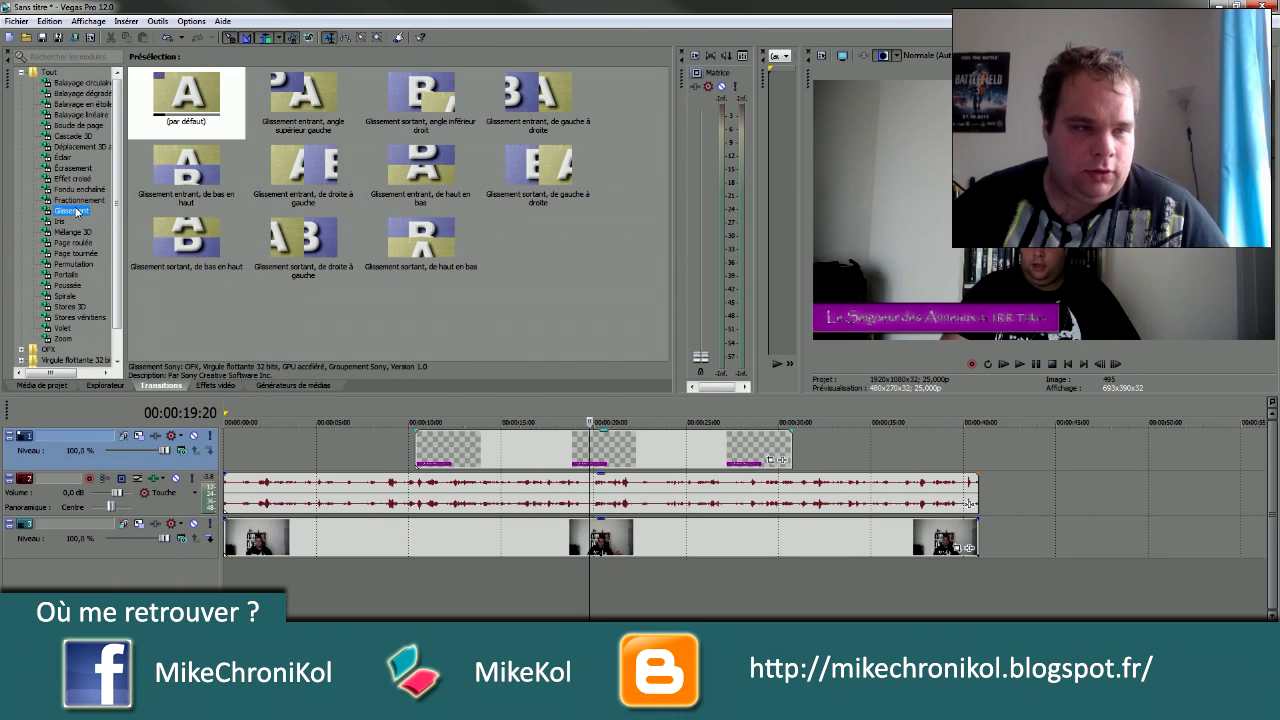
pyautogui.moveTo(521, 108)
pyautogui.mouseDown()
pyautogui.moveTo(415, 425)
pyautogui.moveTo(424, 443)
pyautogui.mouseUp()
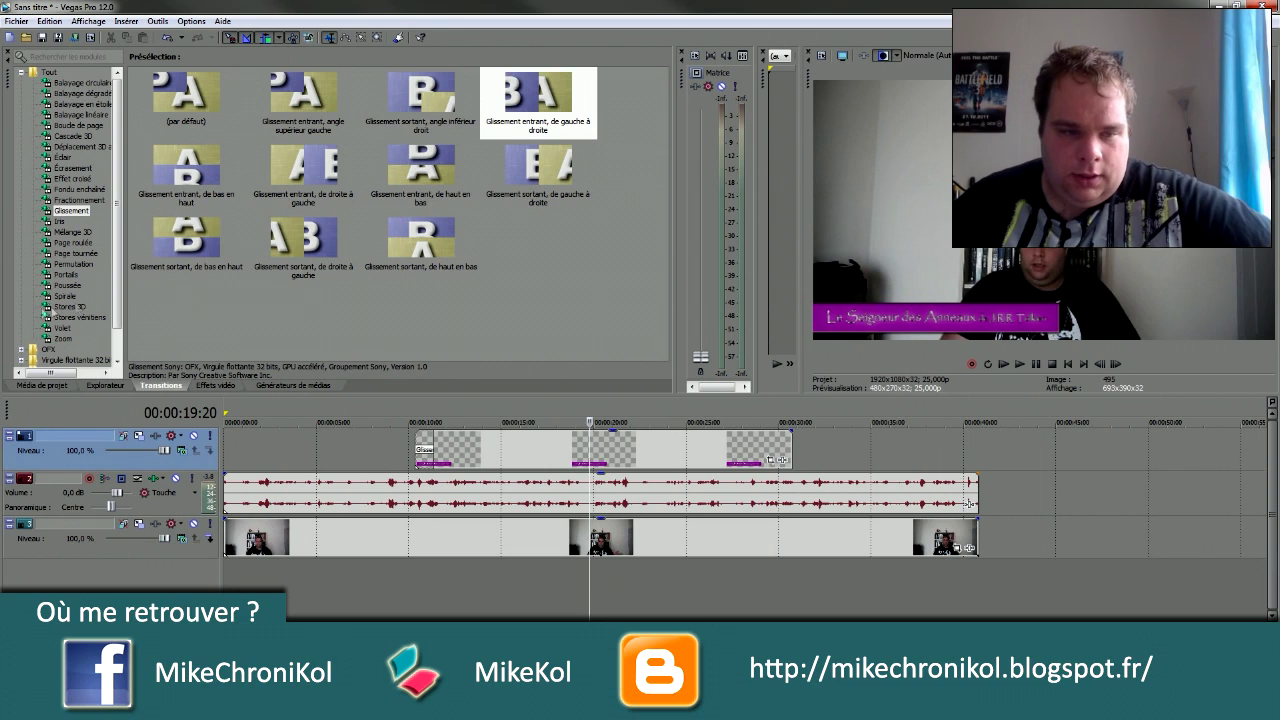
pyautogui.click(401, 447)
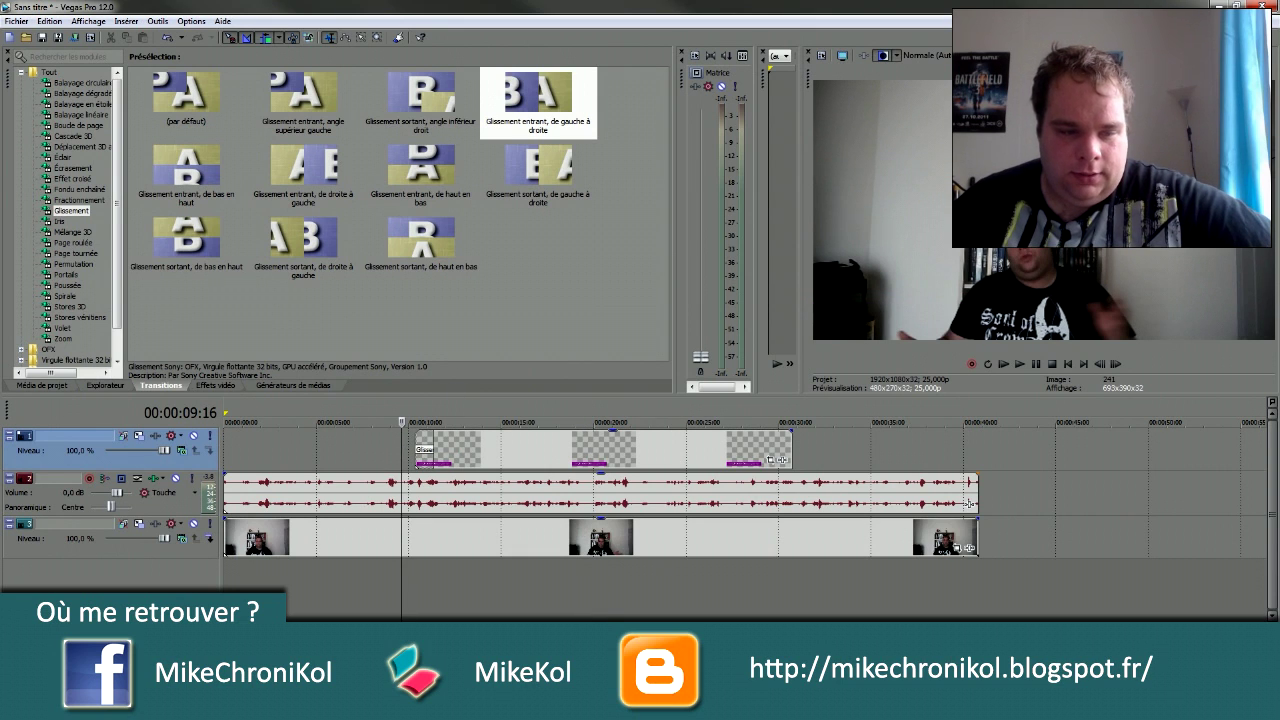
pyautogui.press('space')
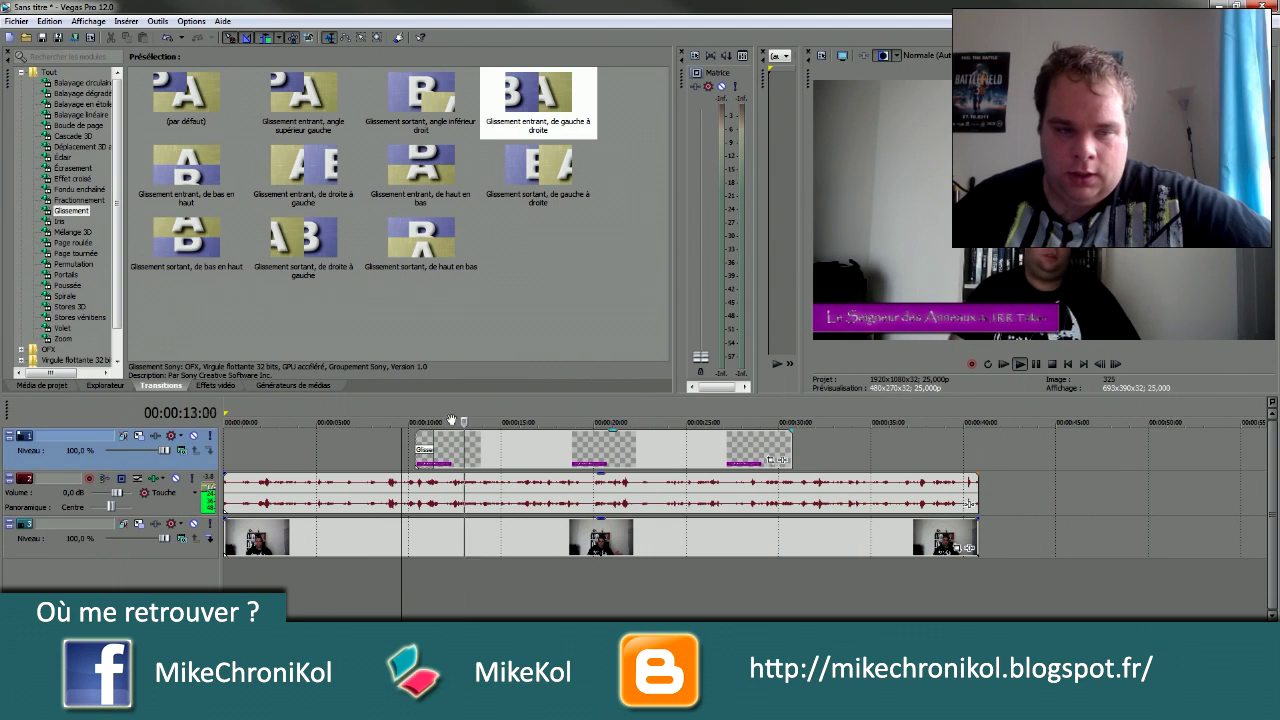
# Extend the slide-in to about four seconds, replay it, and add 'Glissement sortant, de droite à gauche' at the title's end
pyautogui.moveTo(426, 437); pyautogui.dragTo(492, 440)
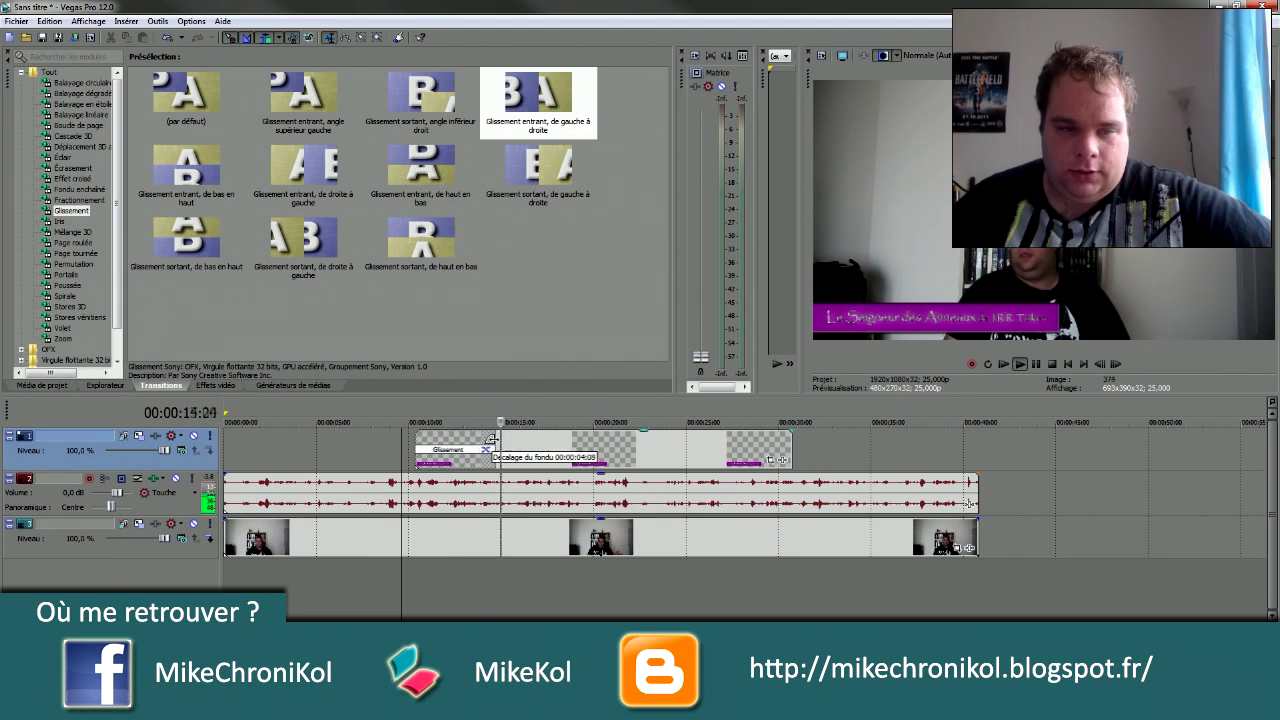
pyautogui.click(384, 448)
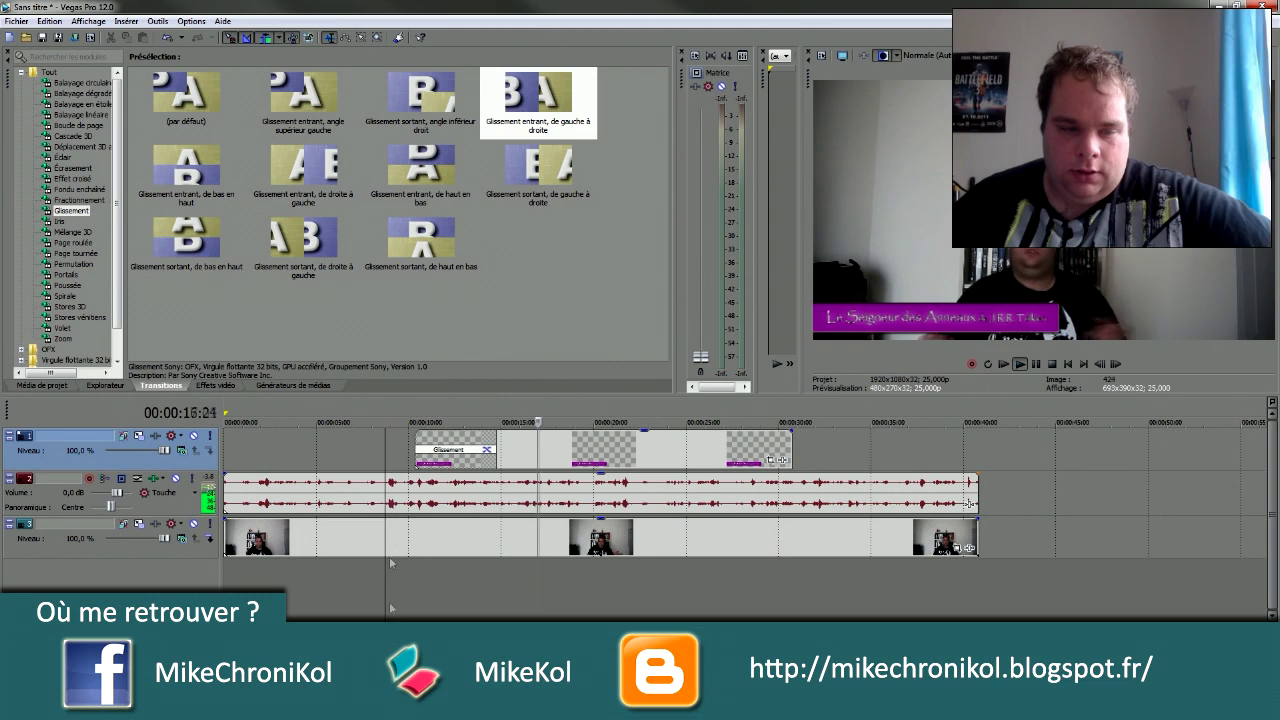
pyautogui.press('space')
pyautogui.press('space')
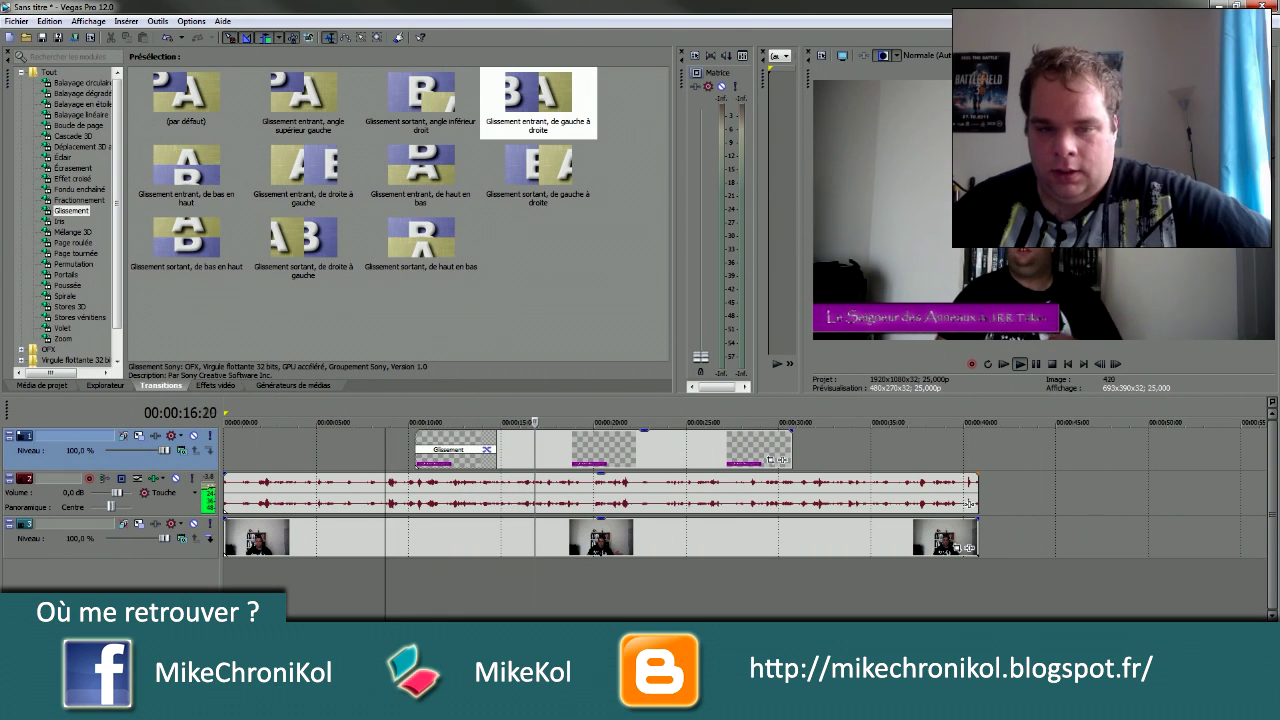
pyautogui.press('Return')
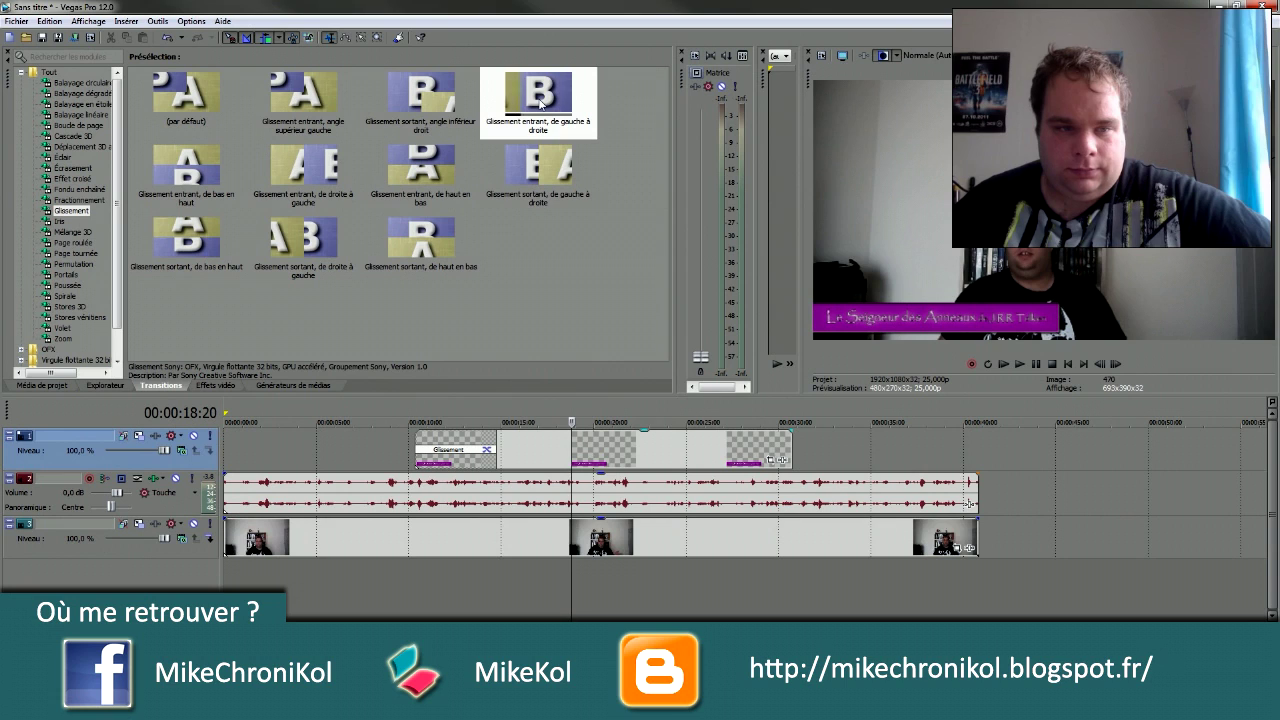
pyautogui.moveTo(303, 238)
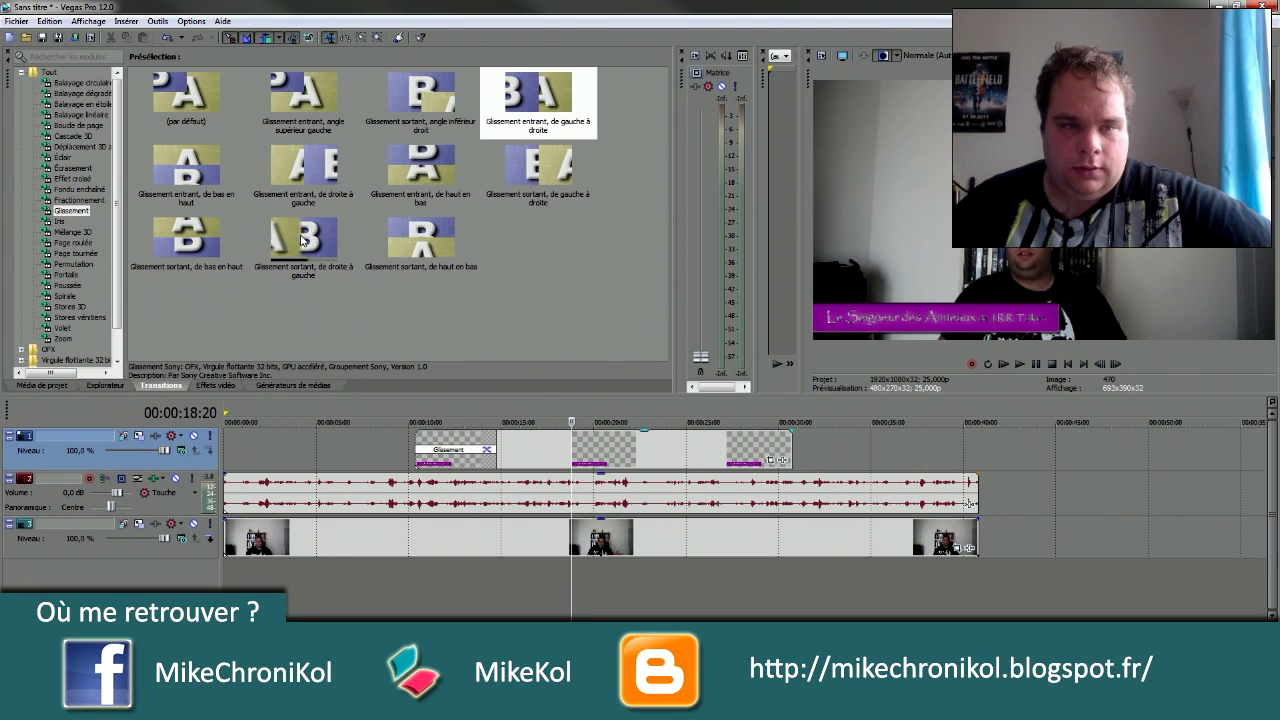
pyautogui.moveTo(297, 238); pyautogui.dragTo(770, 447)
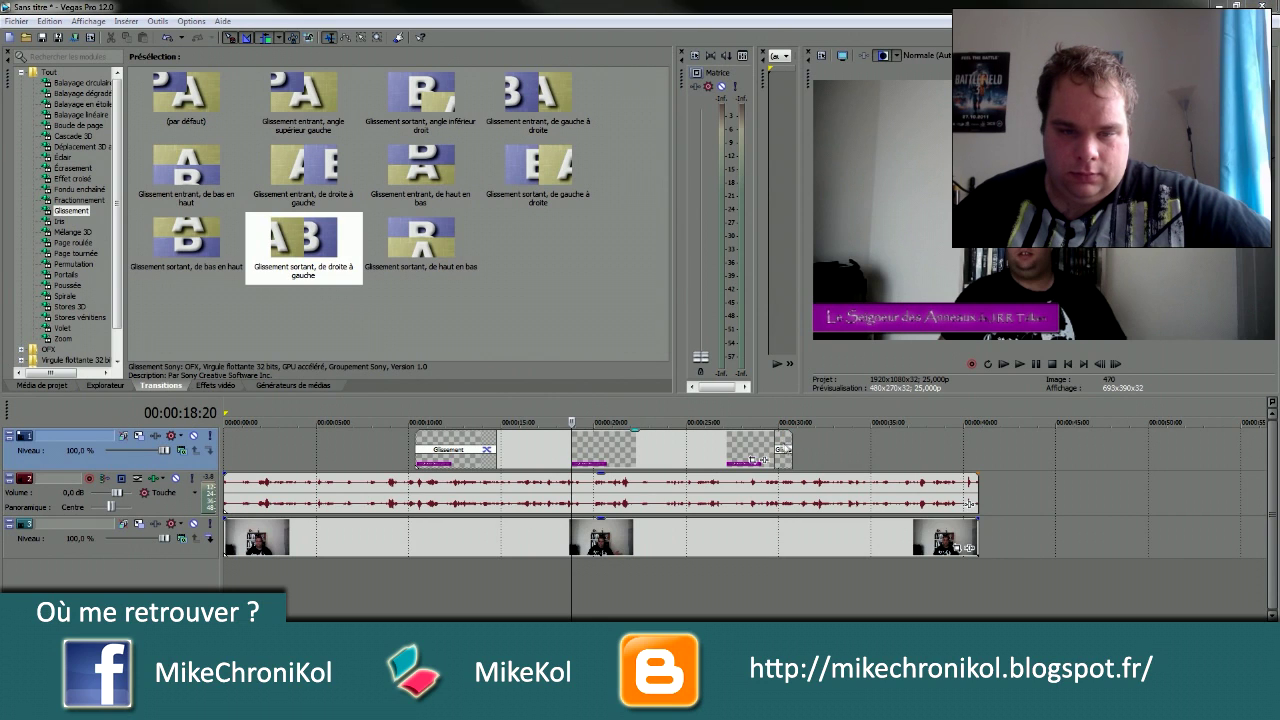
# Adjust the slide-out to last about five seconds, previewing the title's ending
pyautogui.moveTo(795, 438); pyautogui.dragTo(688, 438)
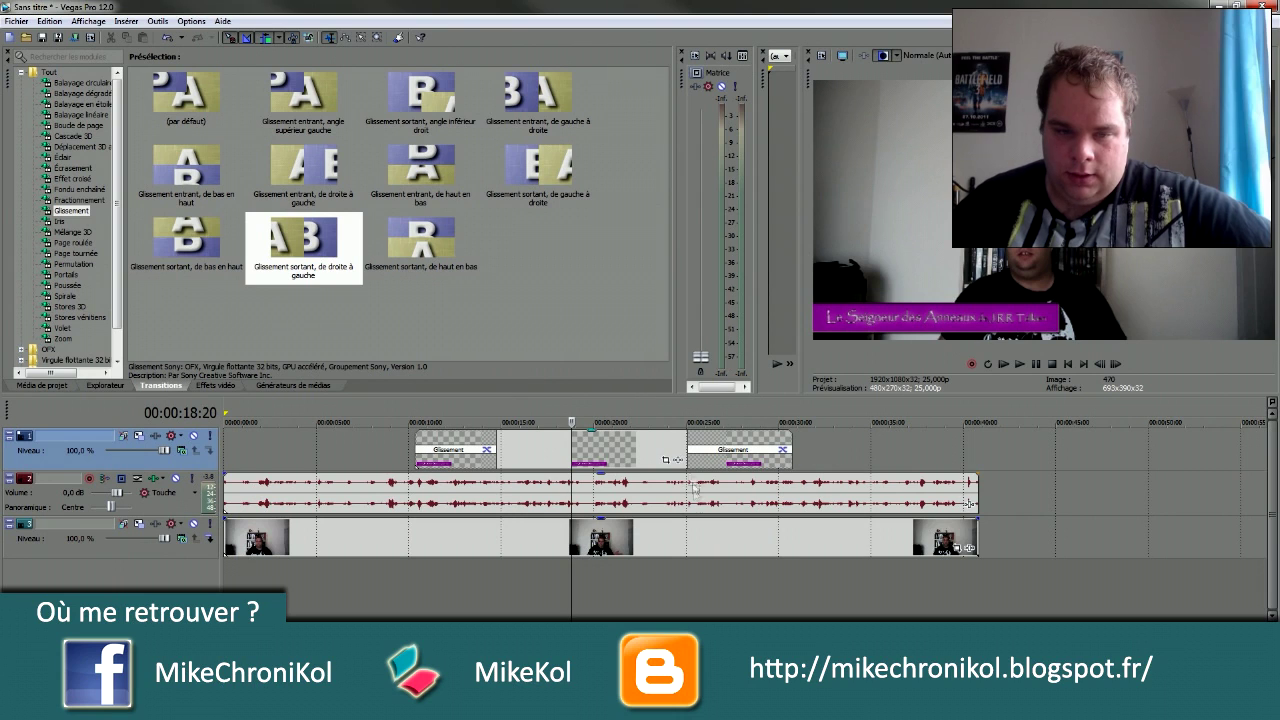
pyautogui.click(684, 579)
pyautogui.click(638, 590)
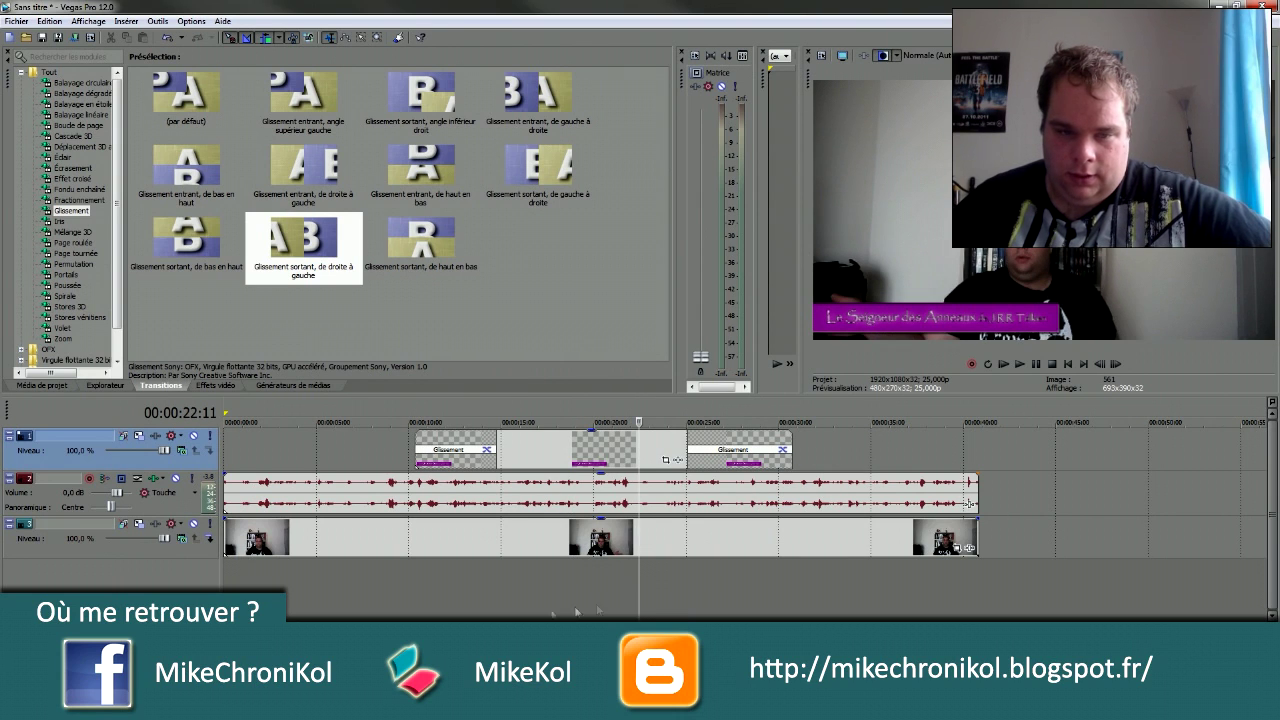
pyautogui.hotkey('ctrl', 'space')
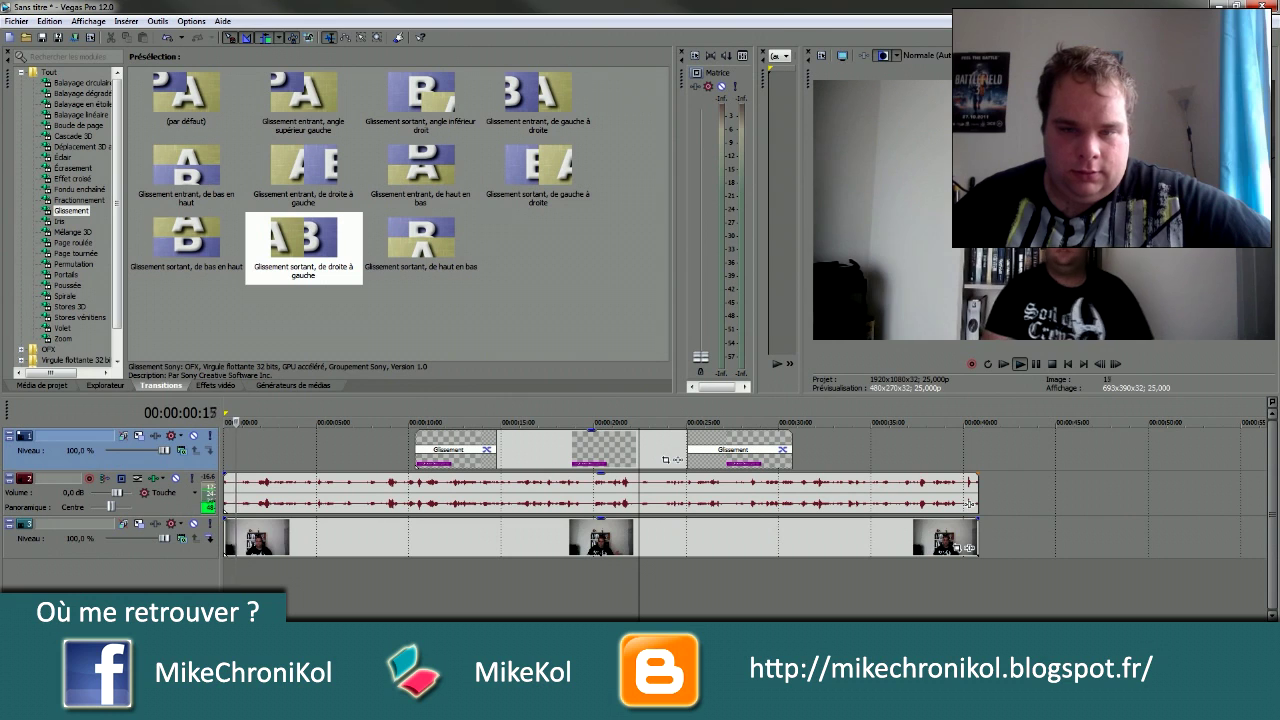
pyautogui.click(661, 567)
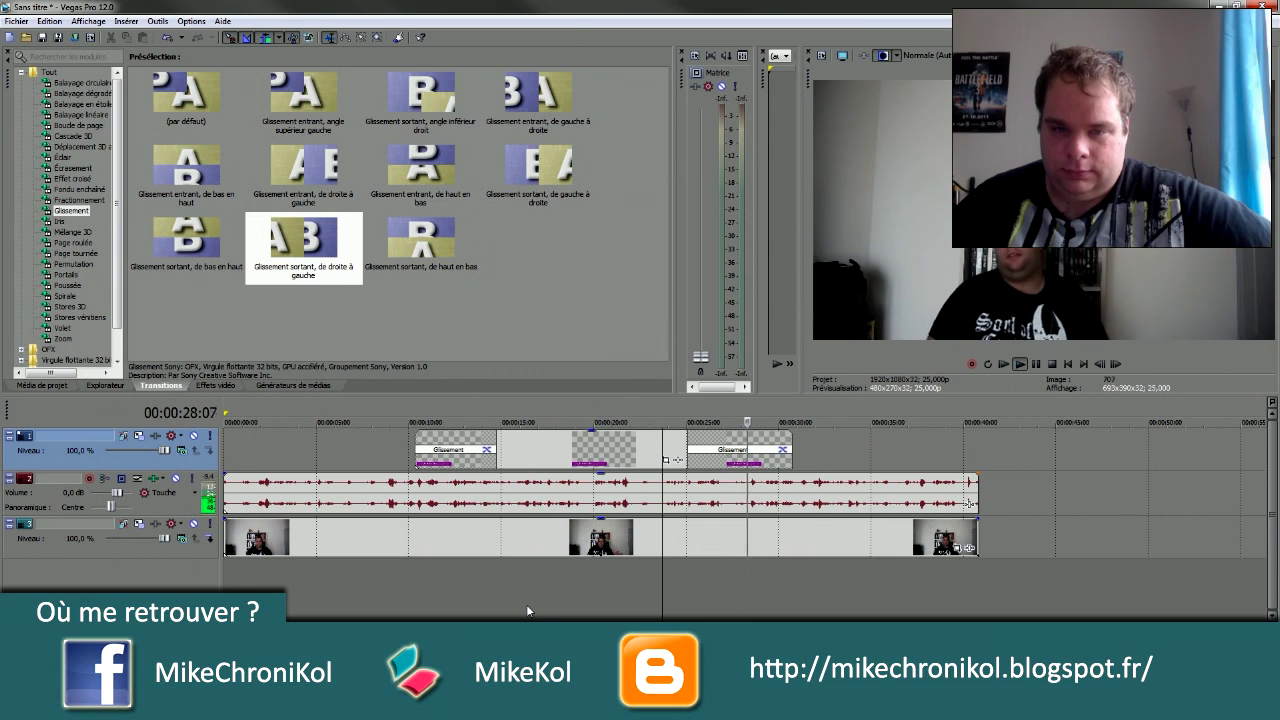
pyautogui.moveTo(688, 447); pyautogui.dragTo(710, 447)
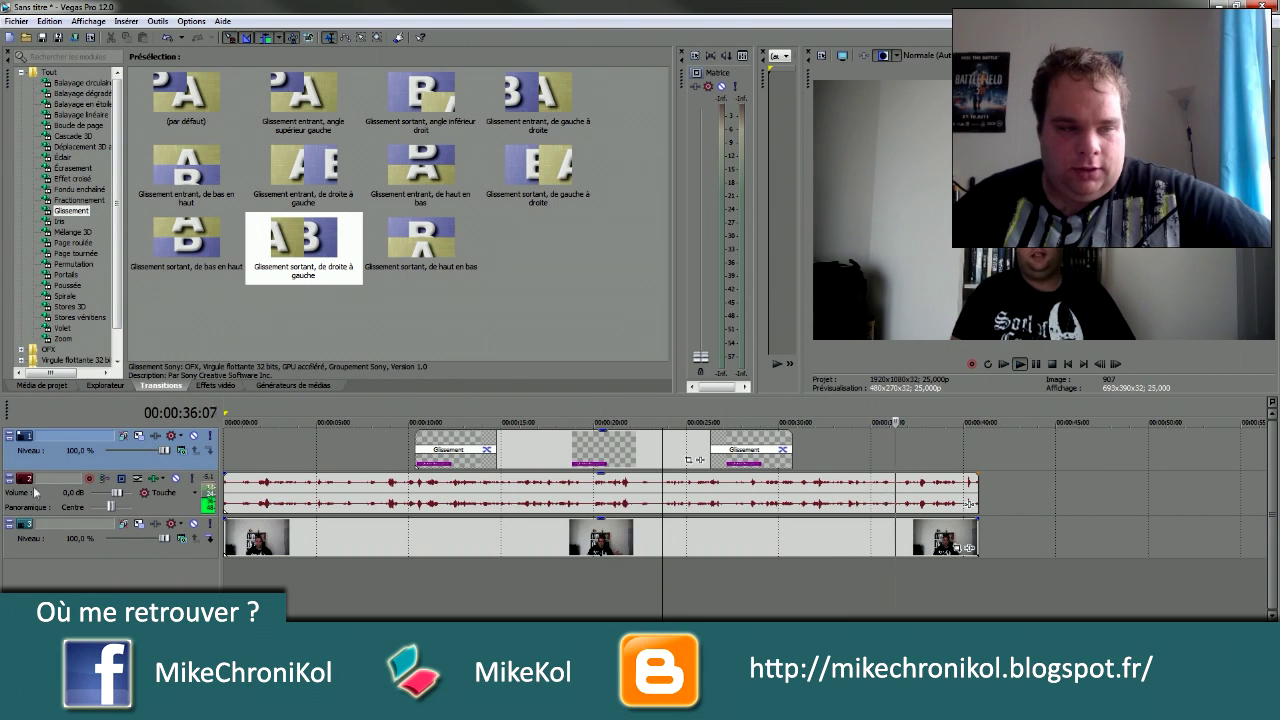
pyautogui.click(258, 505)
# Delete the audio track, undoing an accidental removal of the clips first
pyautogui.rightClick(234, 484)
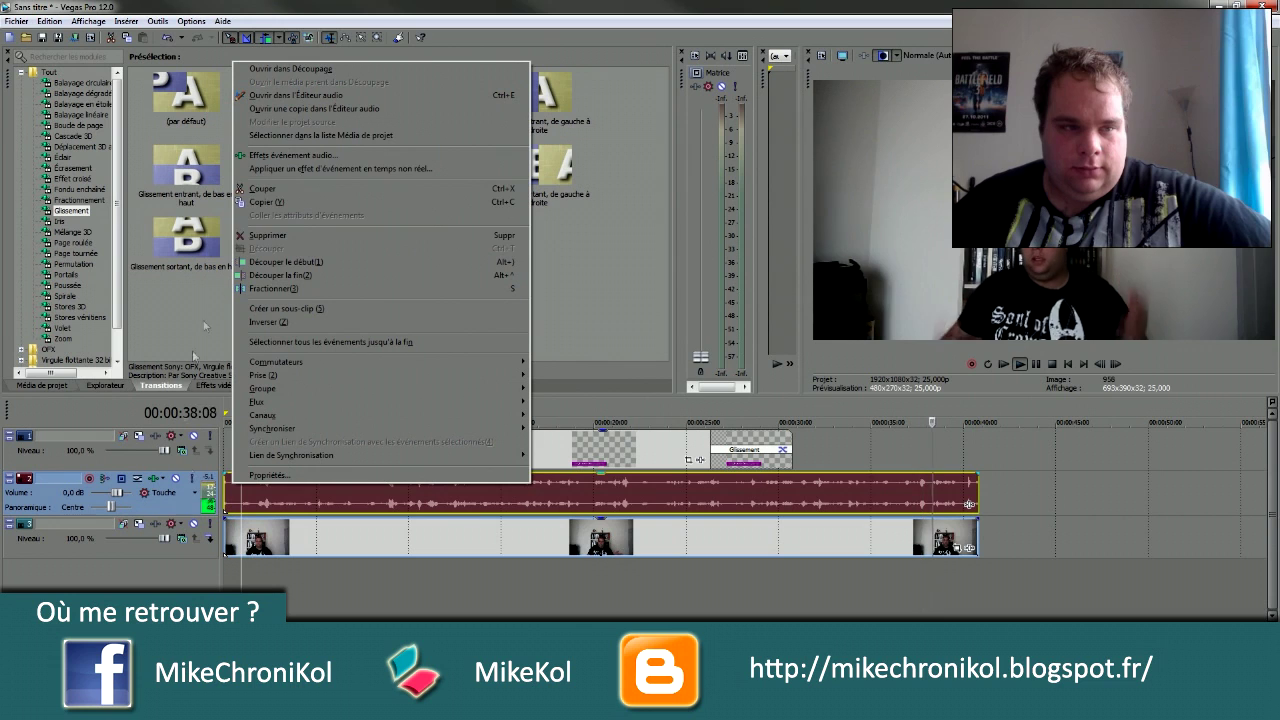
pyautogui.click(281, 235)
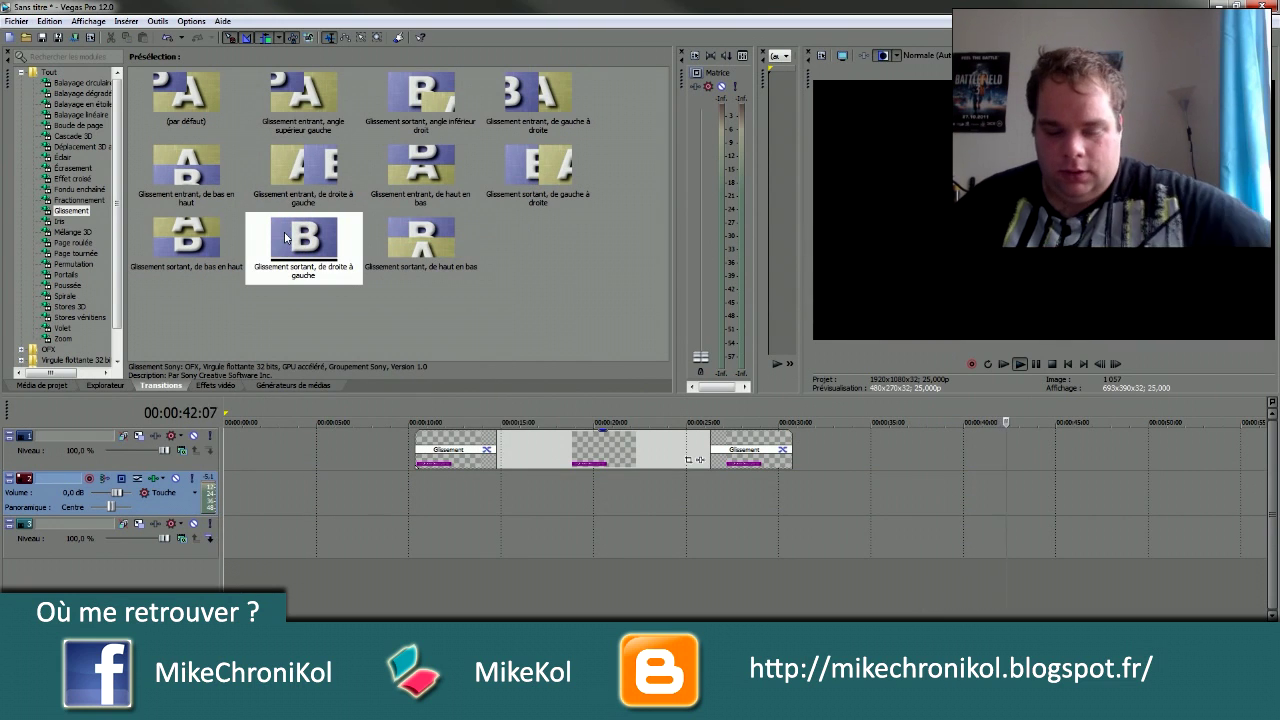
pyautogui.hotkey('ctrl', 'z')
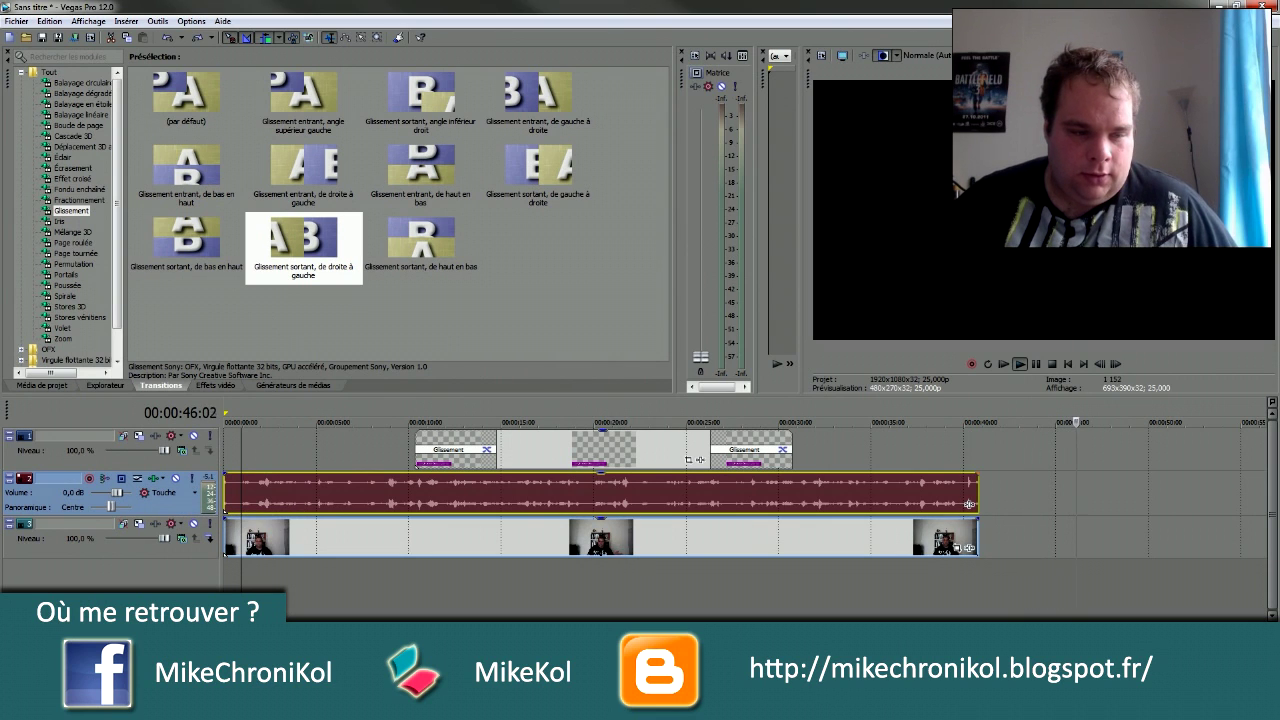
pyautogui.rightClick(181, 504)
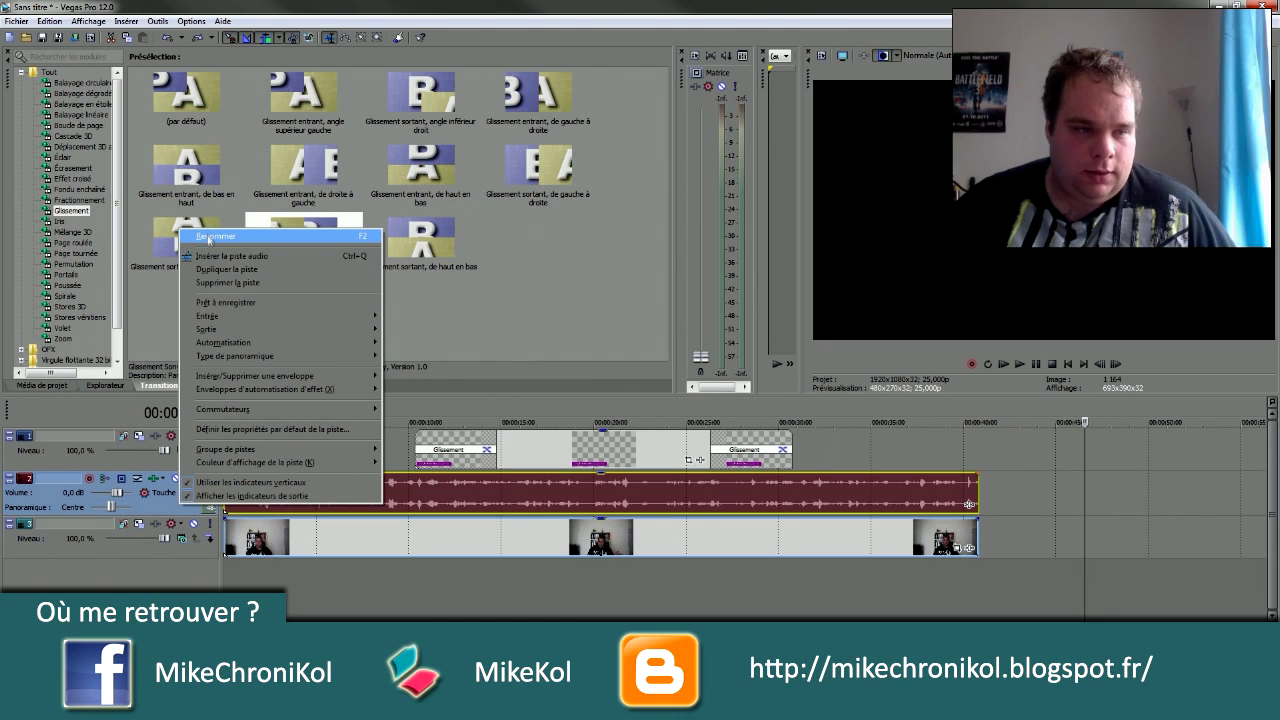
pyautogui.click(228, 282)
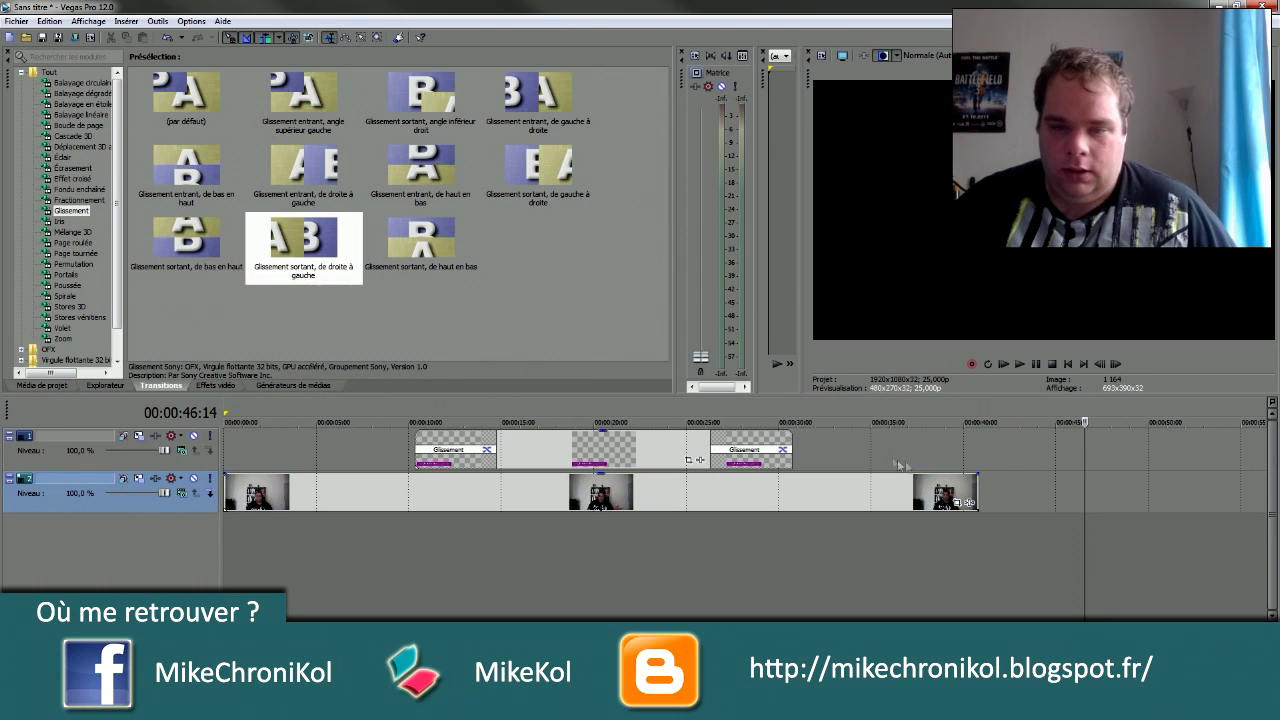
# Trim both ends of the webcam clip and slide it with the titles back to zero
pyautogui.moveTo(975, 487); pyautogui.dragTo(871, 490)
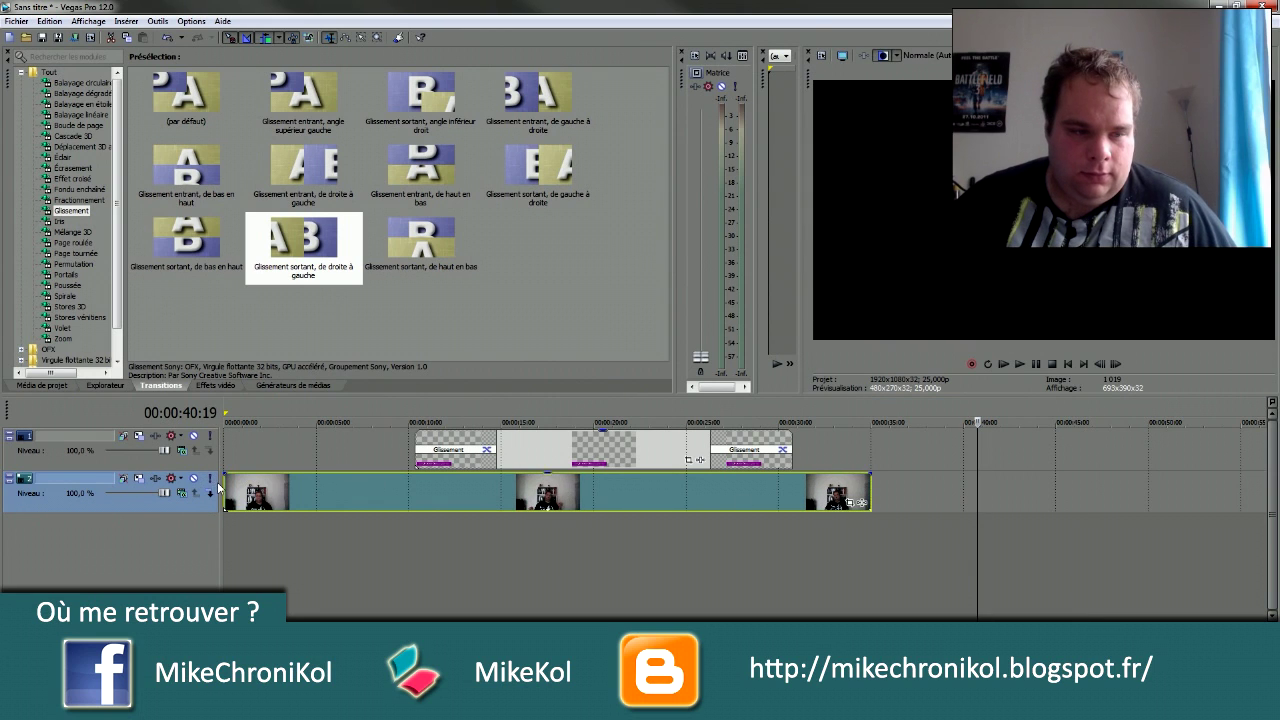
pyautogui.moveTo(228, 488)
pyautogui.mouseDown()
pyautogui.moveTo(321, 500)
pyautogui.moveTo(229, 500)
pyautogui.mouseUp()
pyautogui.moveTo(535, 459); pyautogui.dragTo(433, 464)
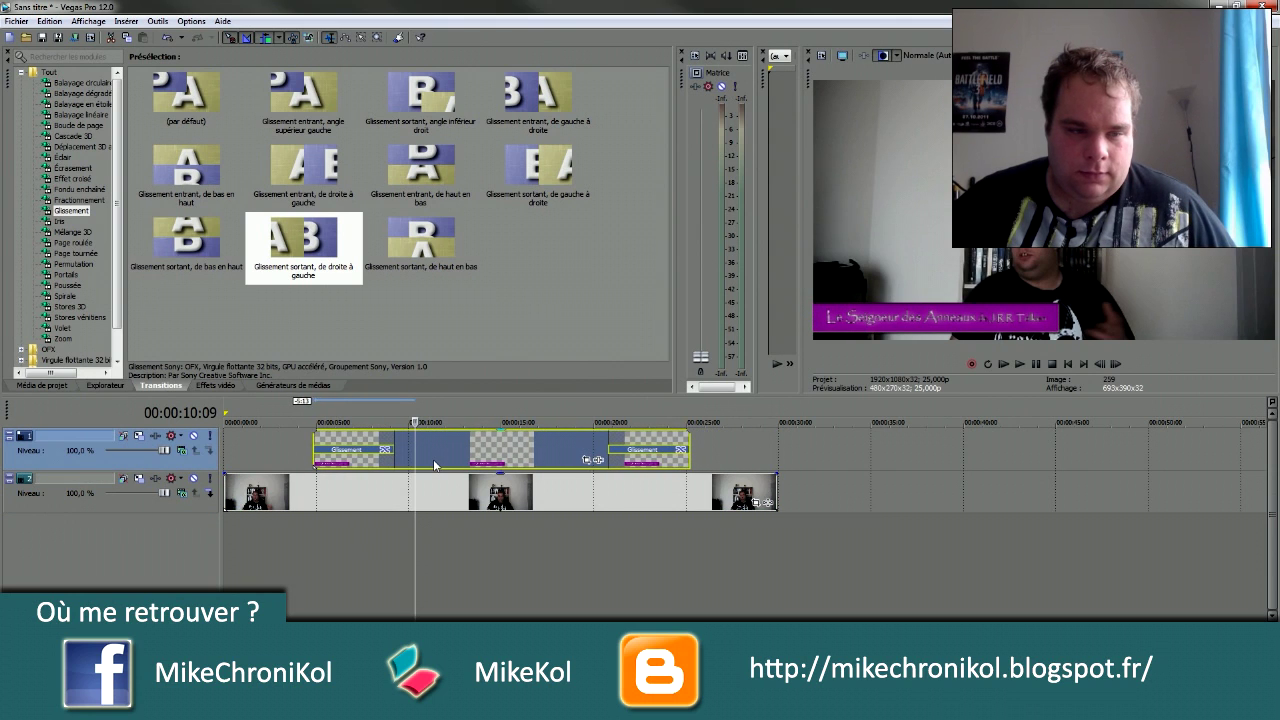
pyautogui.click(241, 546)
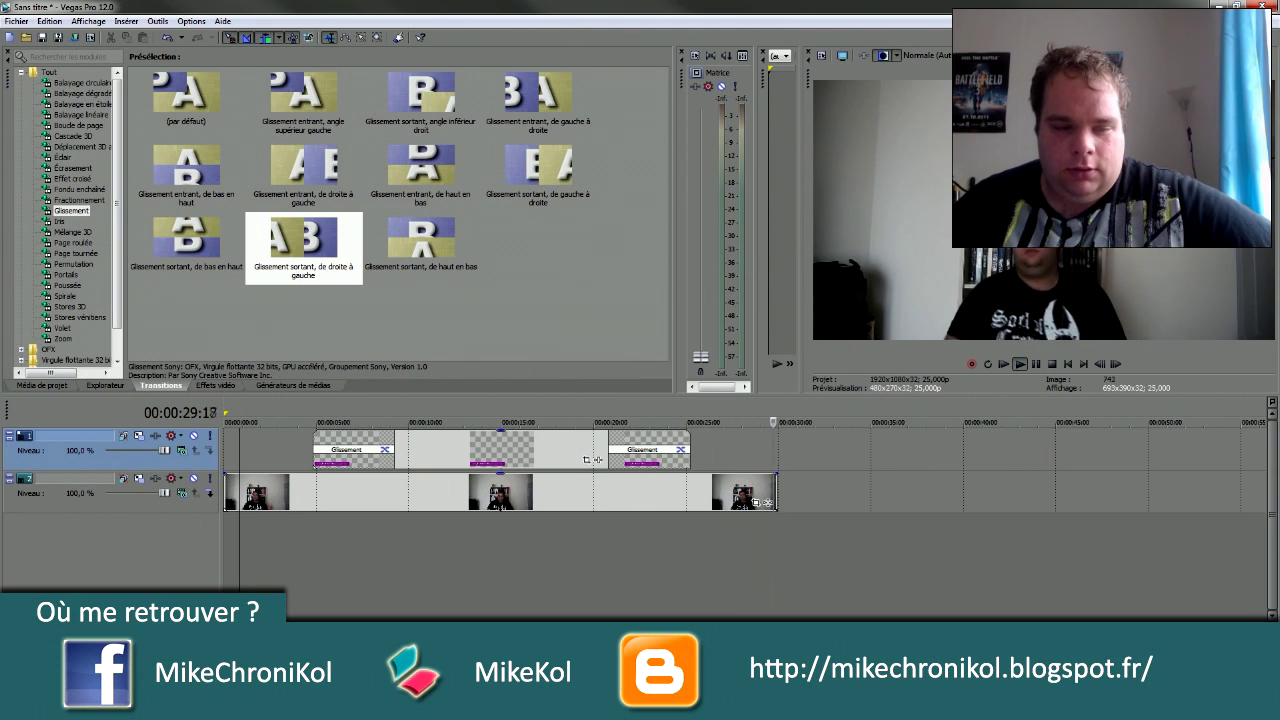
pyautogui.click(16, 21)
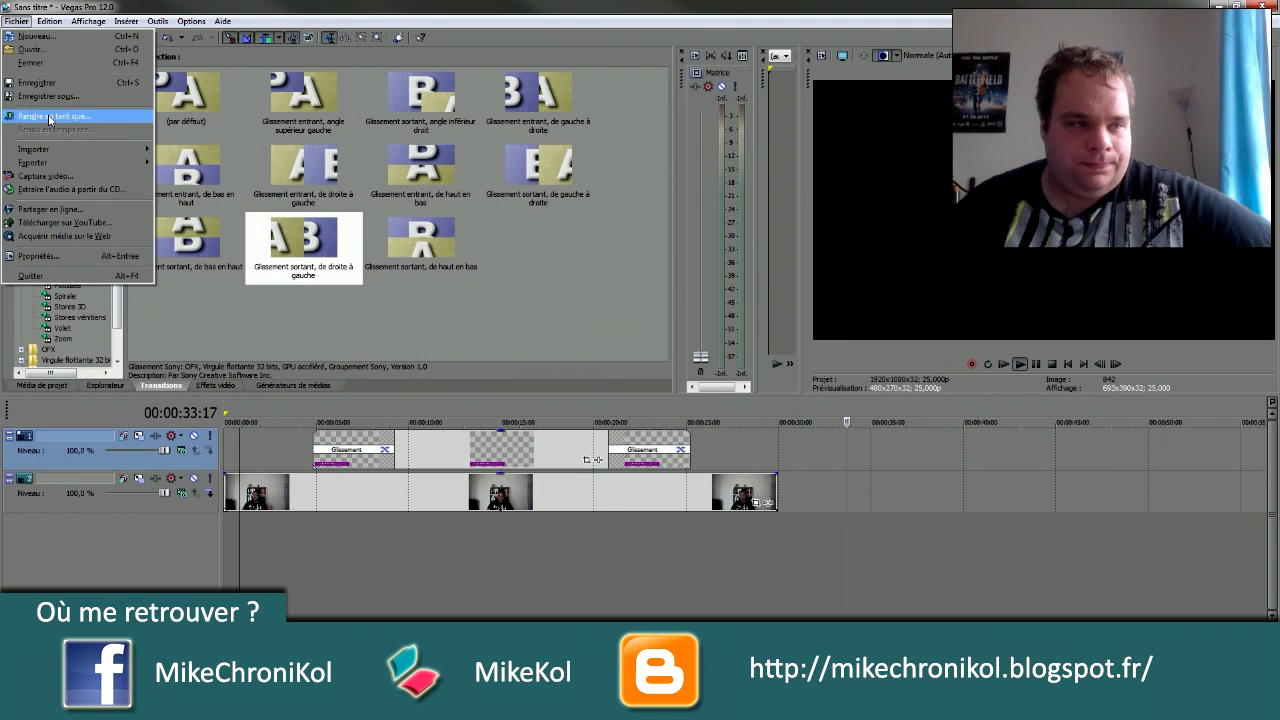
# Render to [Tuto]Overlay.m2t with the HDV 720-30p template and close the finished report
pyautogui.click(52, 116)
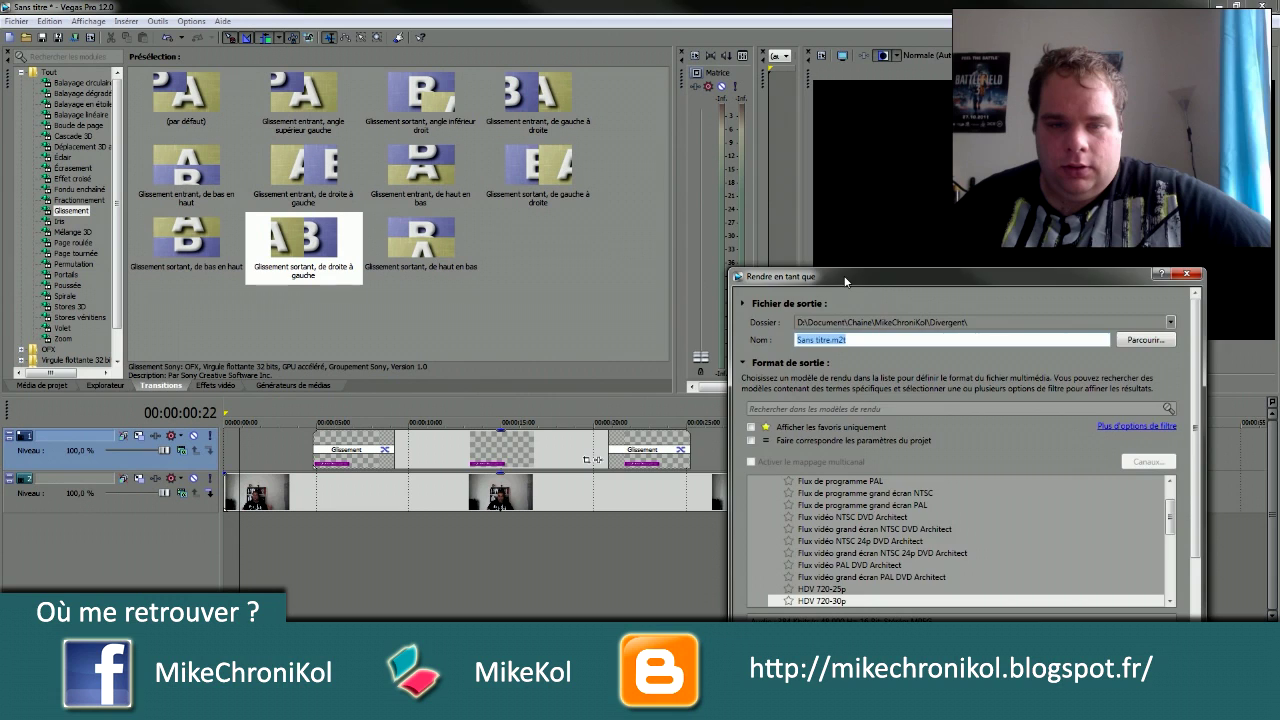
pyautogui.moveTo(836, 272); pyautogui.dragTo(682, 202)
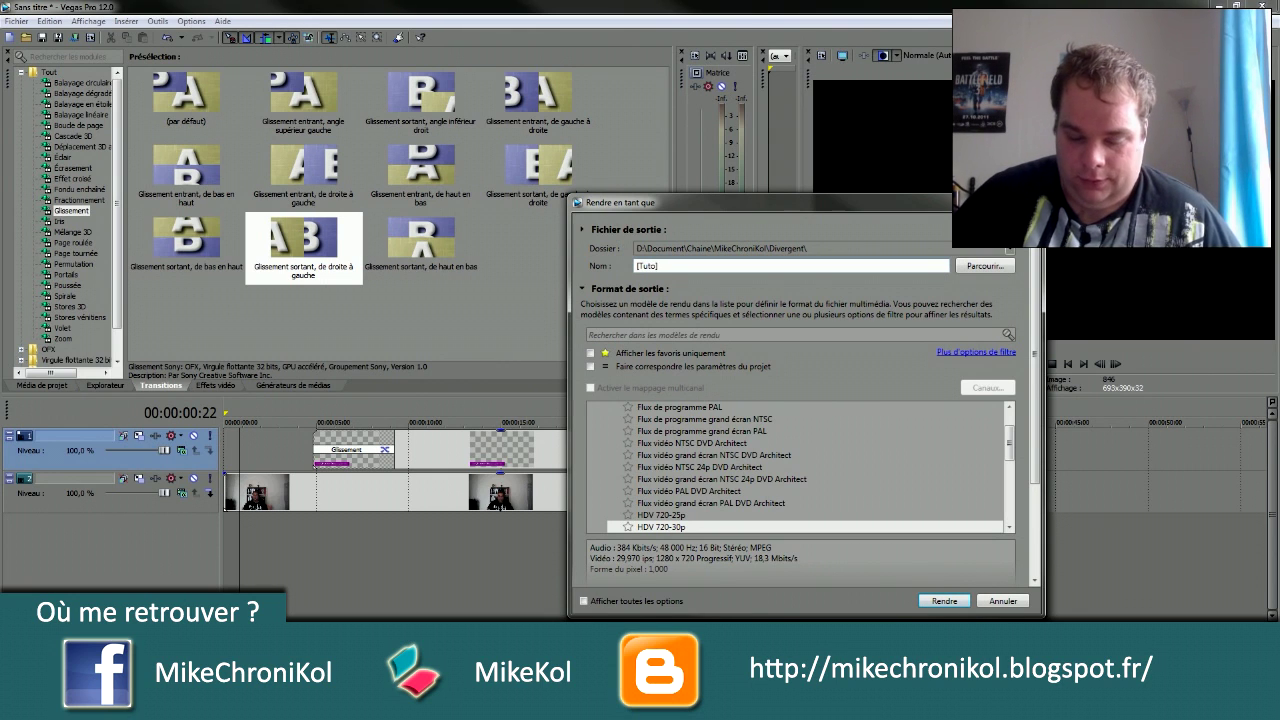
pyautogui.write('[Tuto]Overlay')
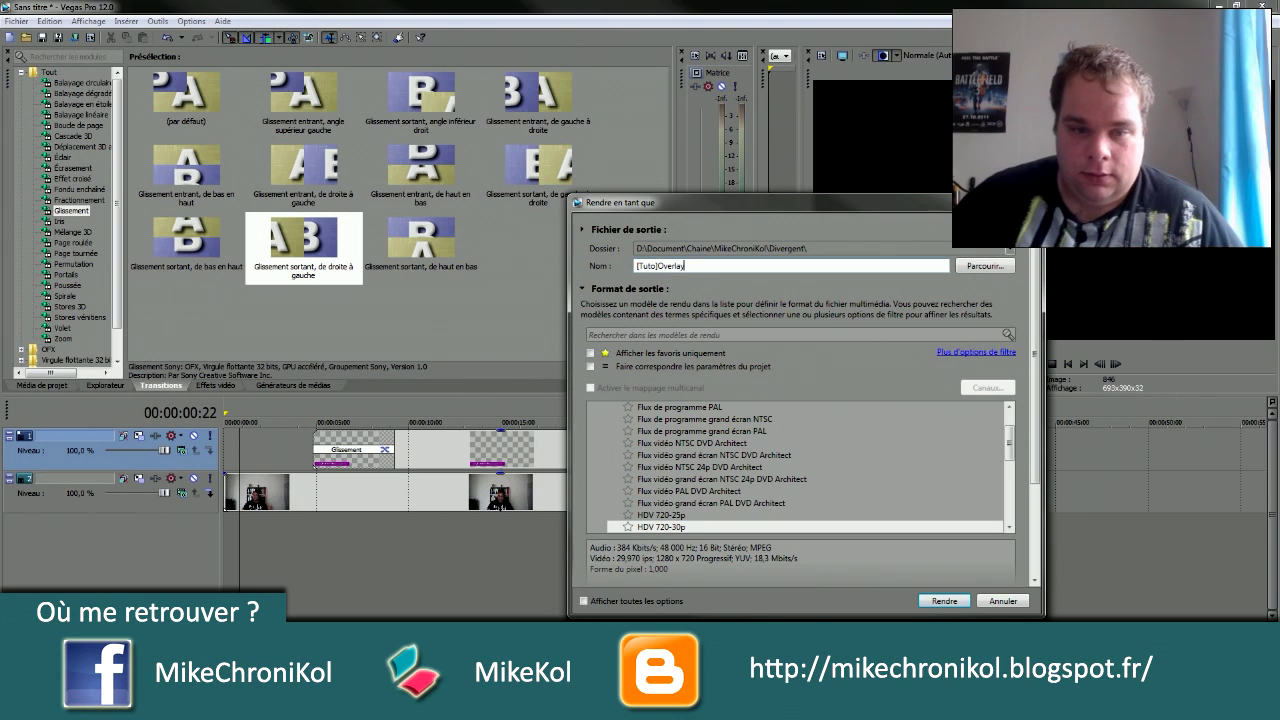
pyautogui.click(680, 527)
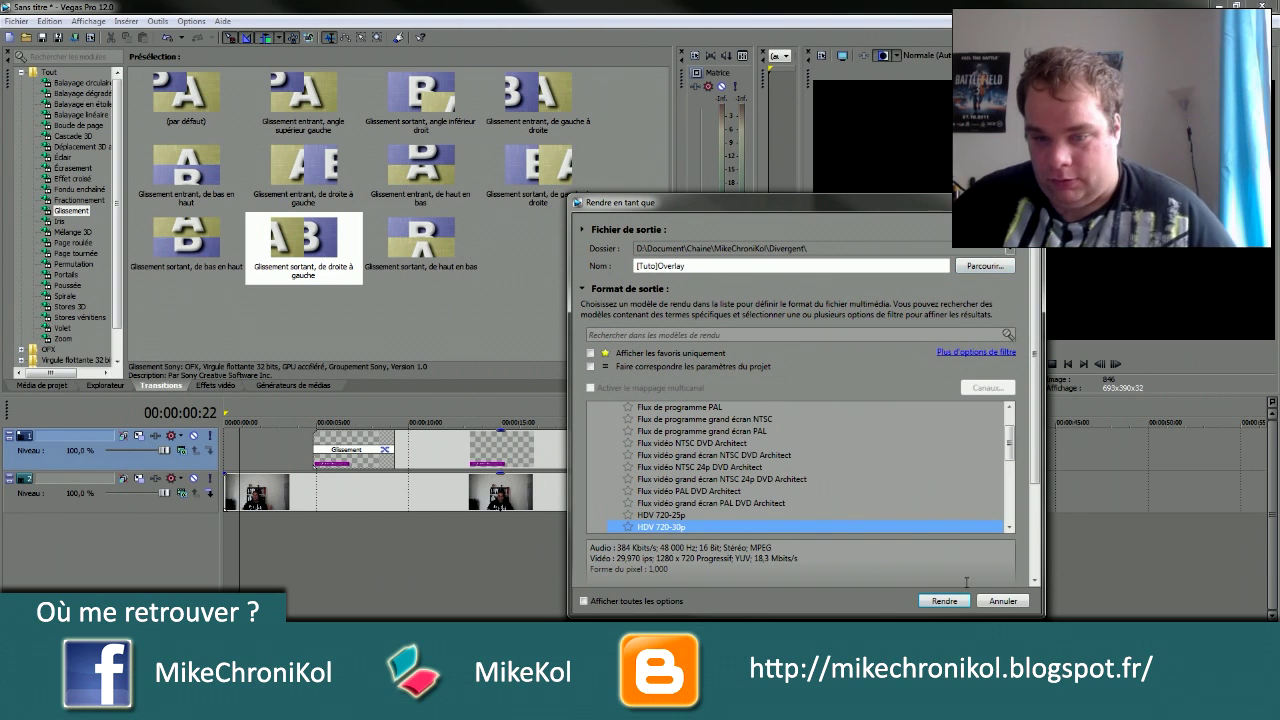
pyautogui.click(952, 601)
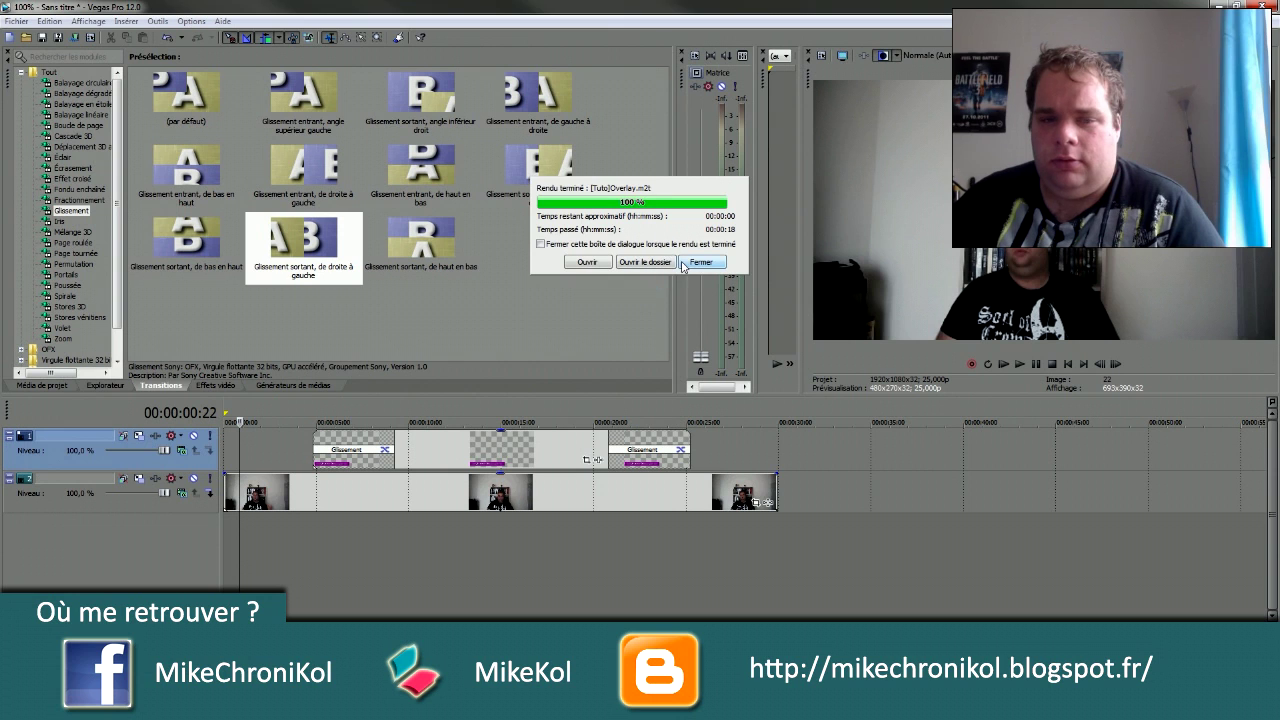
pyautogui.click(699, 262)
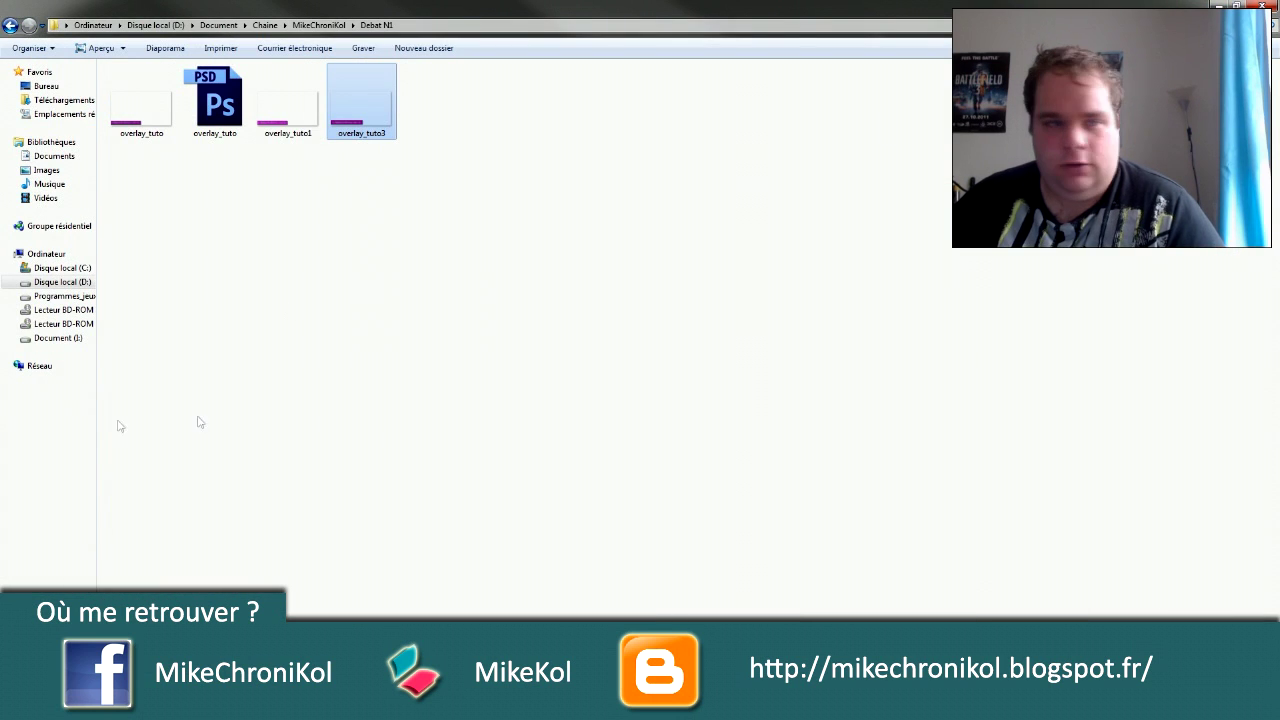
# Browse D: > Document > Chaine > MikeChroniKol > Divergent and play the rendered [Tuto]Overlay video
pyautogui.click(83, 282)
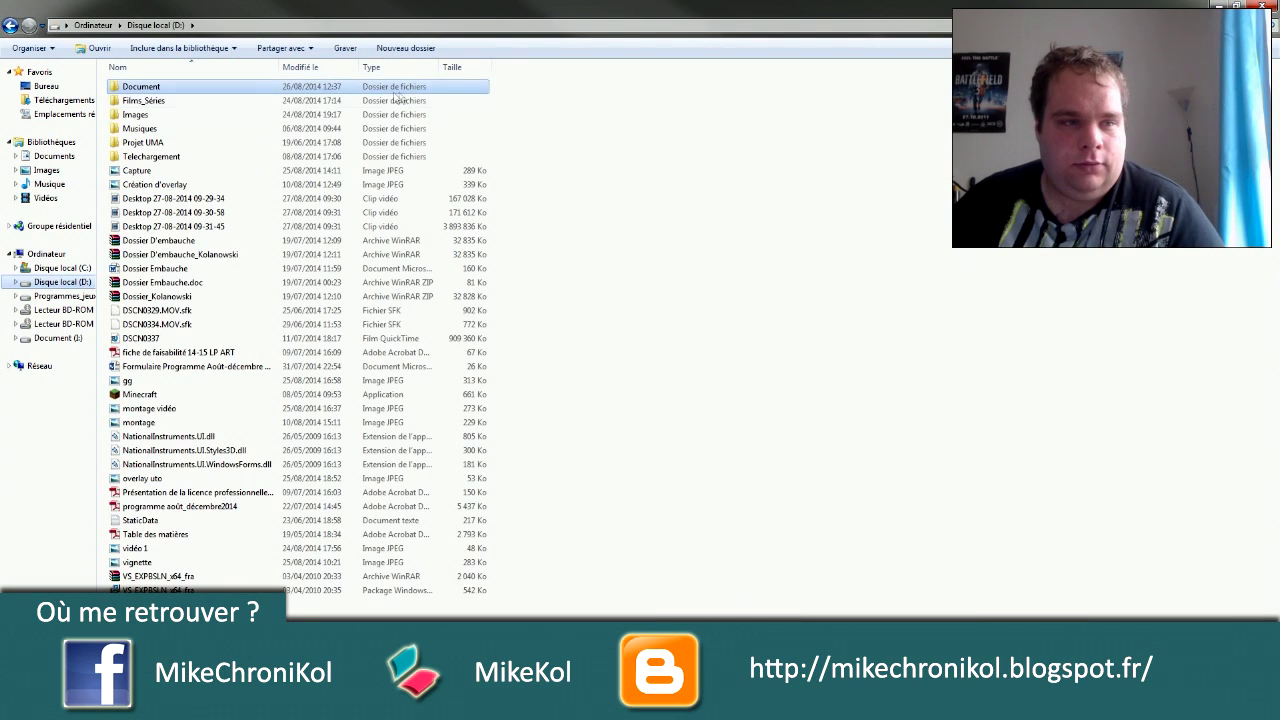
pyautogui.doubleClick(135, 88)
pyautogui.doubleClick(143, 156)
pyautogui.click(10, 25)
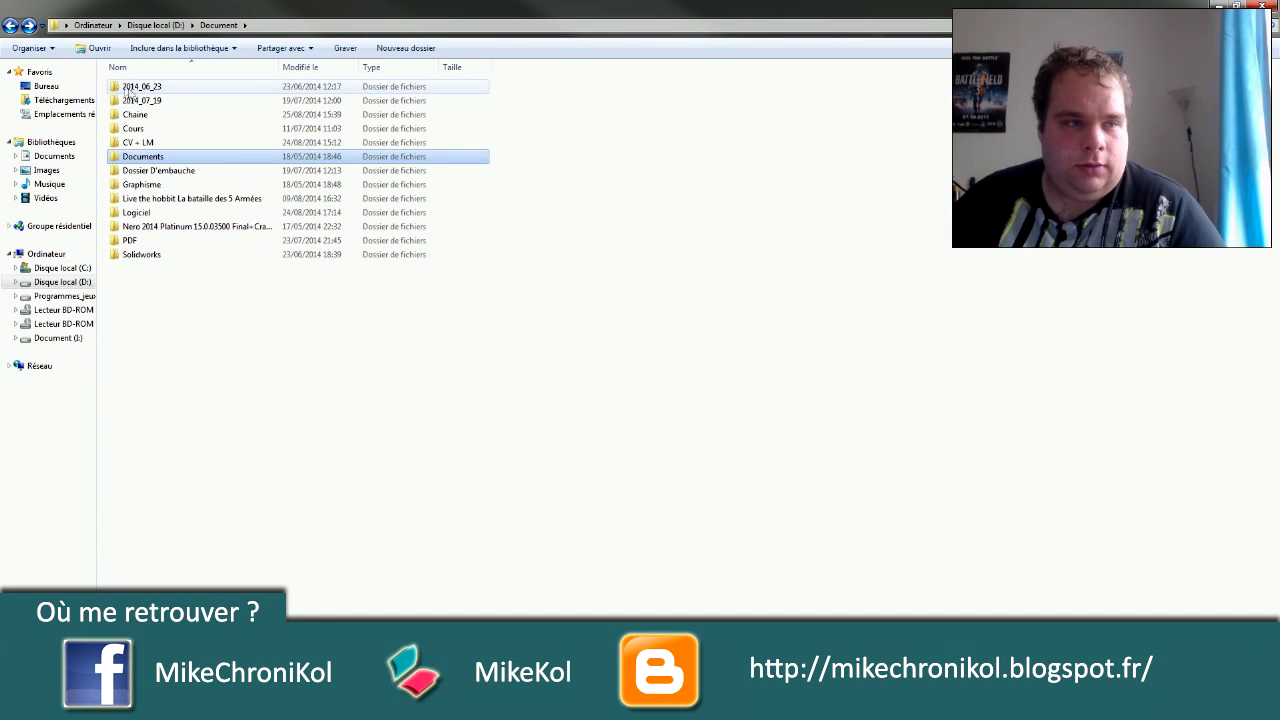
pyautogui.click(143, 116)
pyautogui.doubleClick(143, 116)
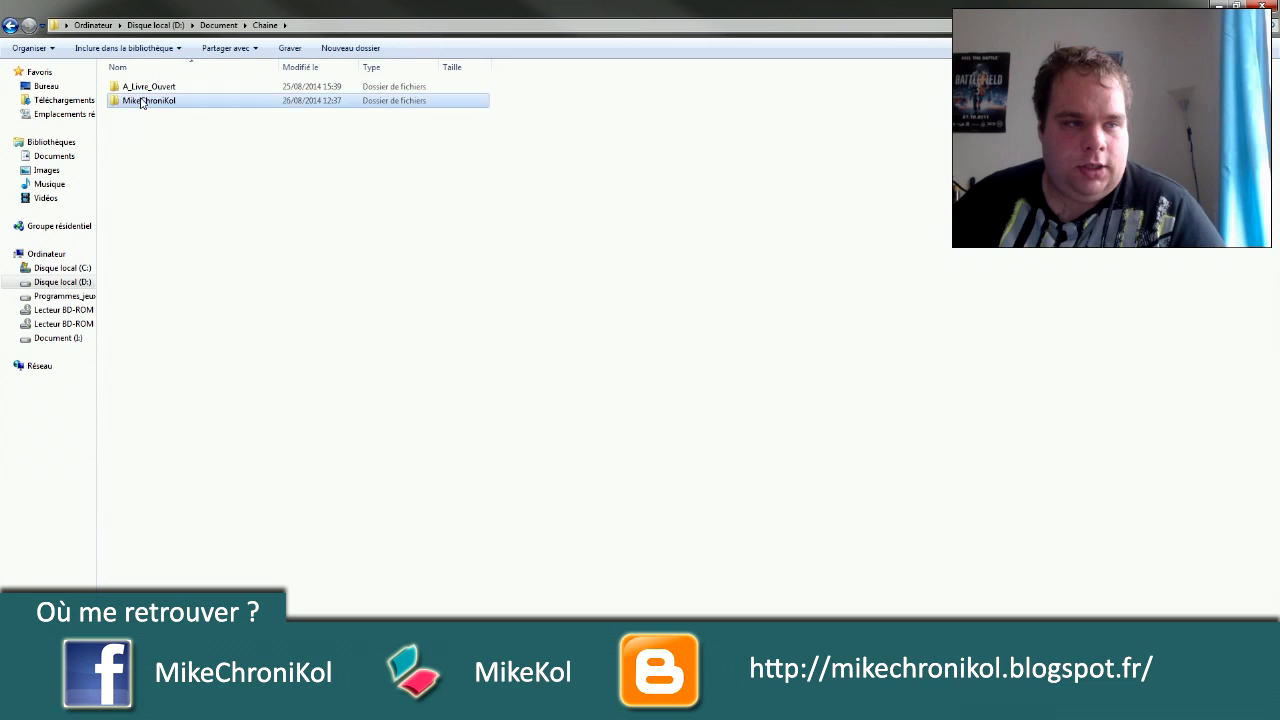
pyautogui.doubleClick(140, 100)
pyautogui.doubleClick(446, 112)
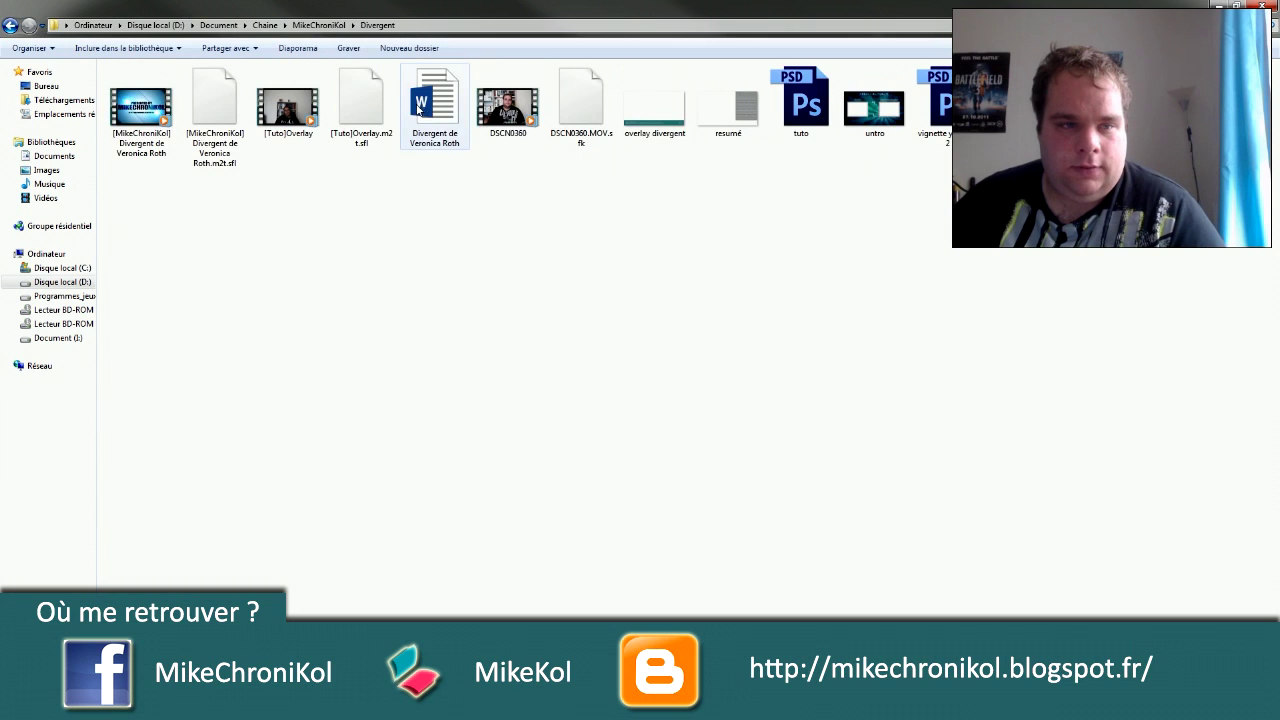
pyautogui.click(295, 133)
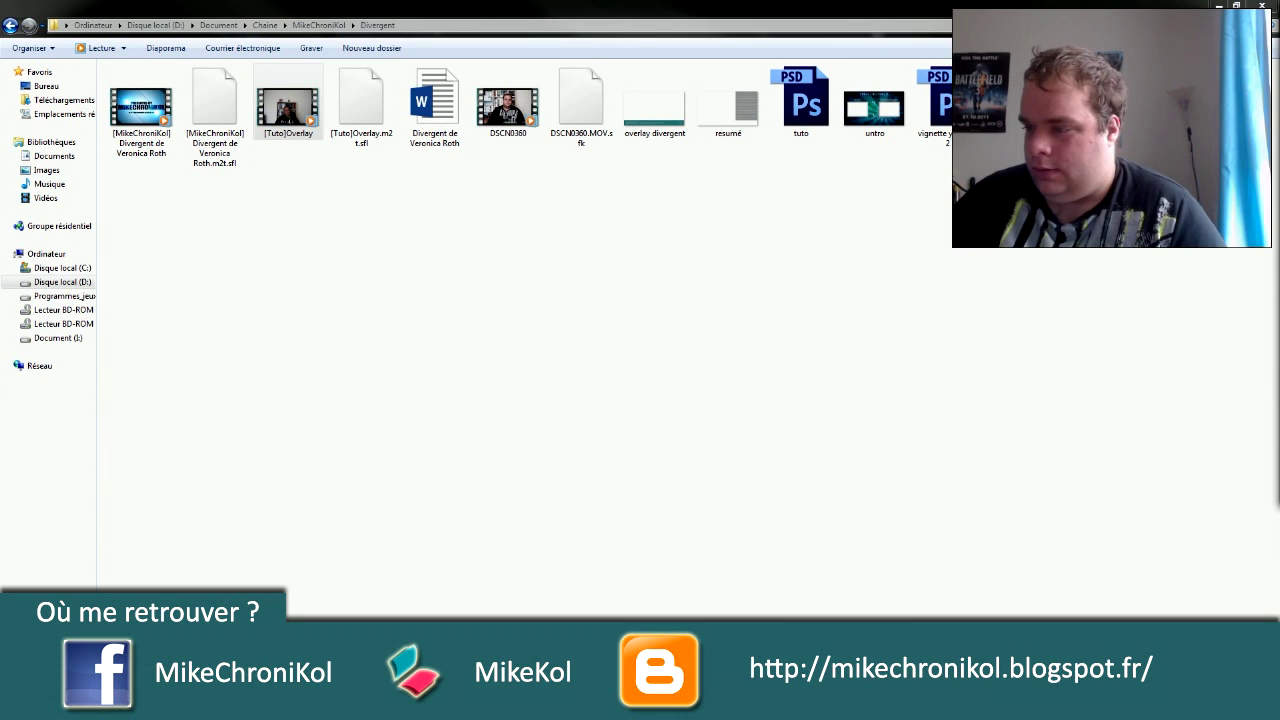
pyautogui.doubleClick(288, 108)
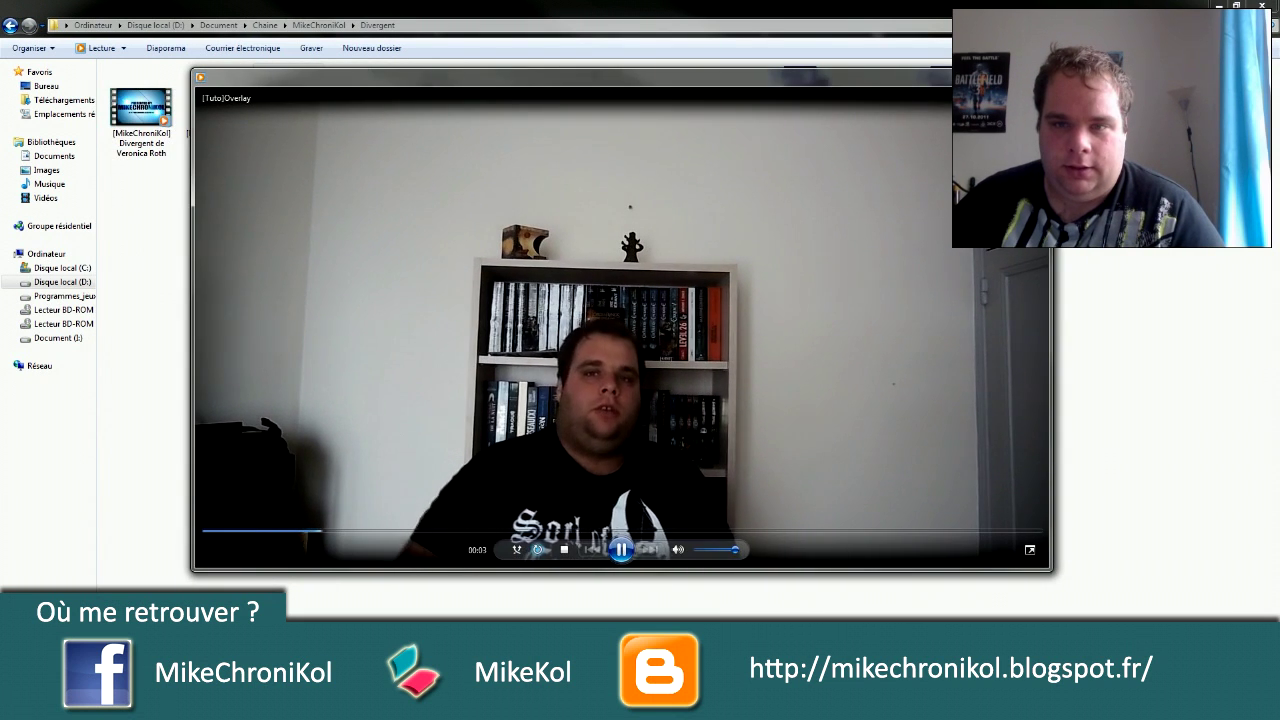
pyautogui.doubleClick(544, 275)
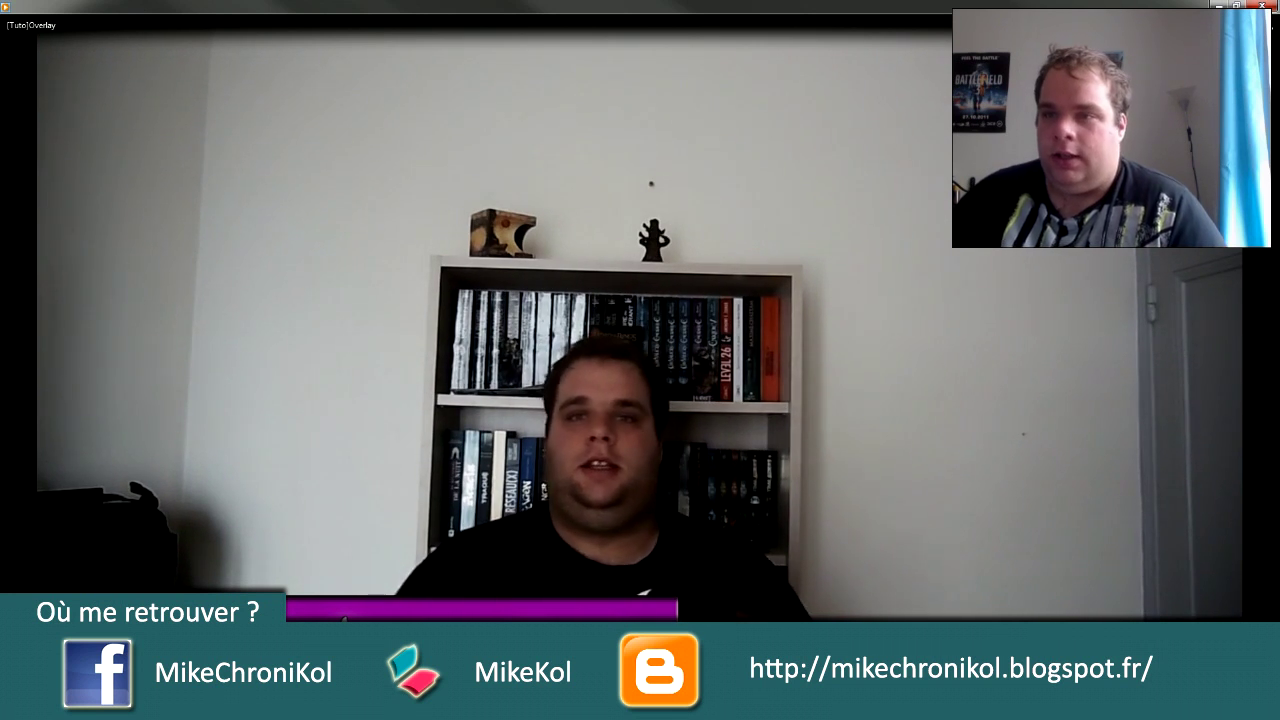
pyautogui.hotkey('alt', 'F4')
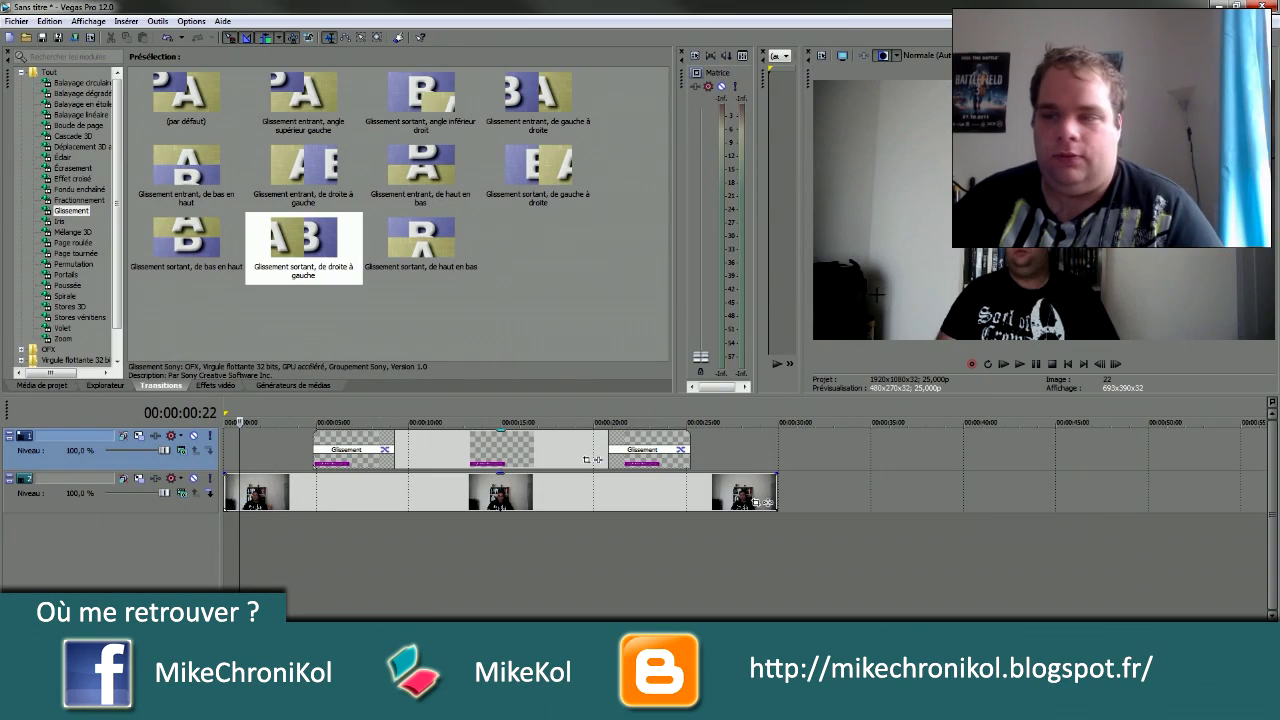
# Open the properties window of the 'Glissement sortant, de droite à gauche' transition on the title
pyautogui.moveTo(597, 460); pyautogui.dragTo(600, 460)
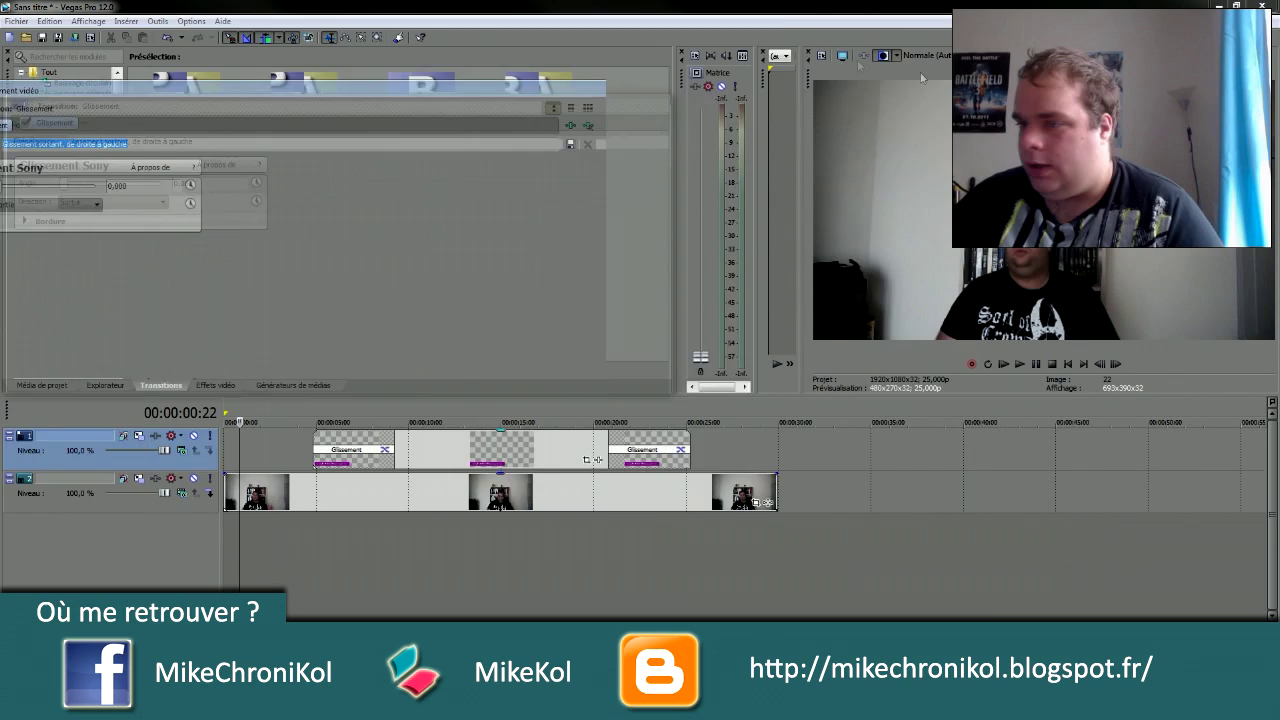